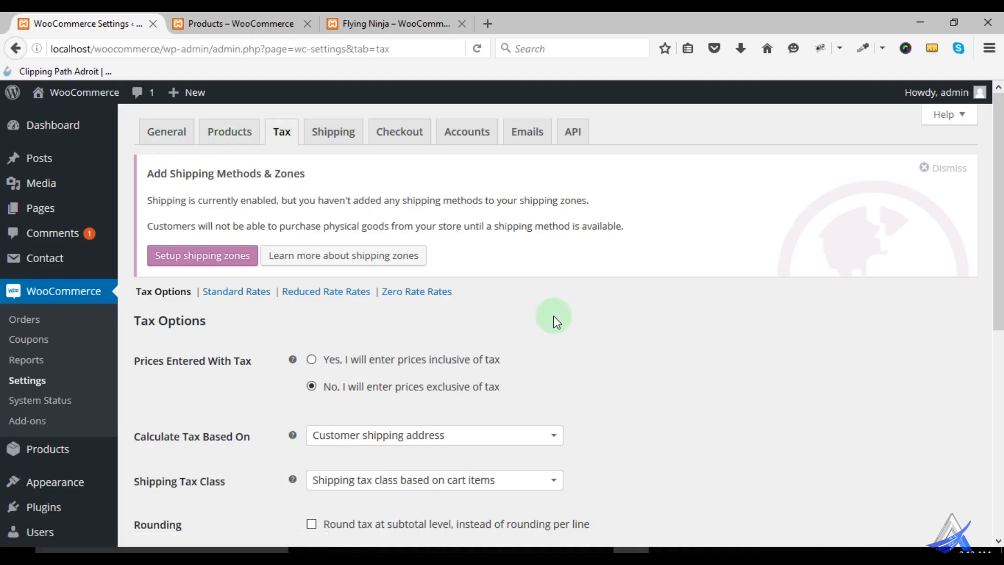
Scroll through the Tax settings, then view the shop page listing 23 products with prices
scroll(556, 320, down, 3)
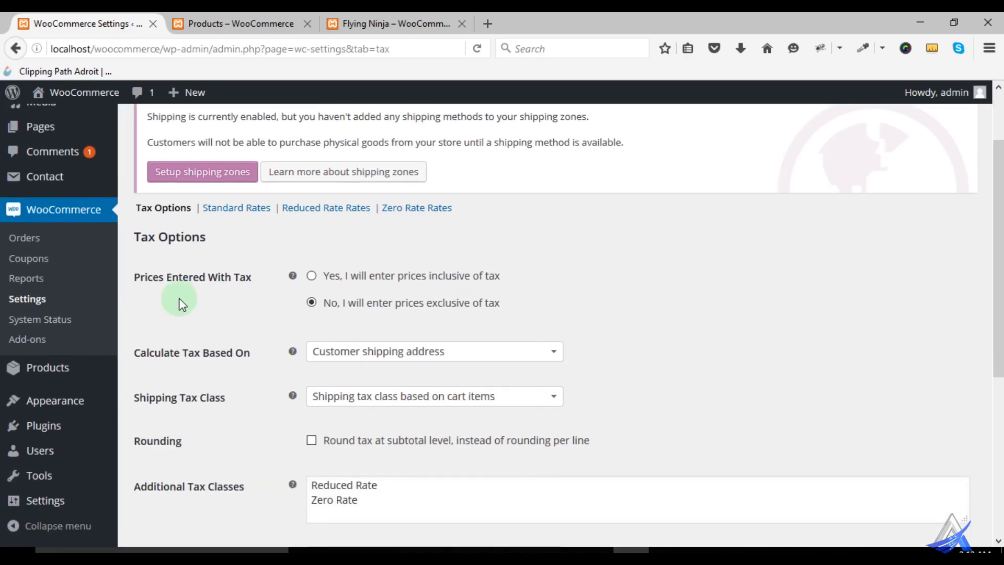
scroll(245, 312, up, 1)
scroll(246, 311, up, 2)
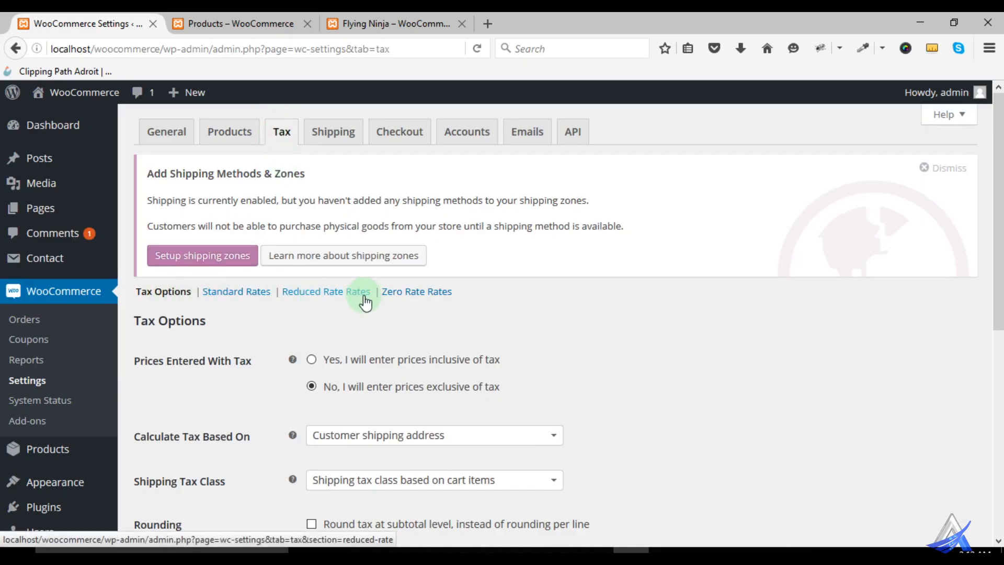
scroll(325, 315, down, 2)
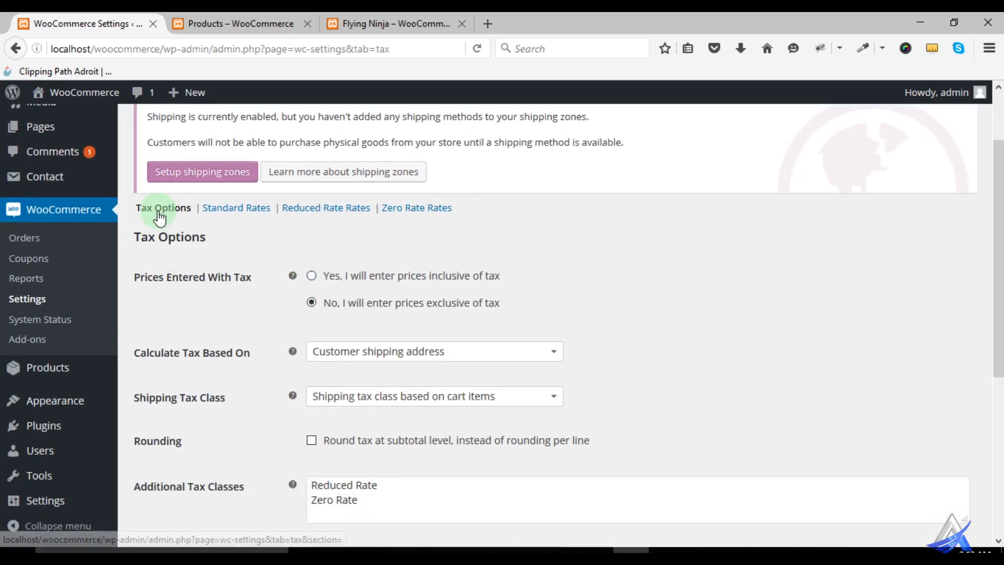
scroll(218, 330, down, 4)
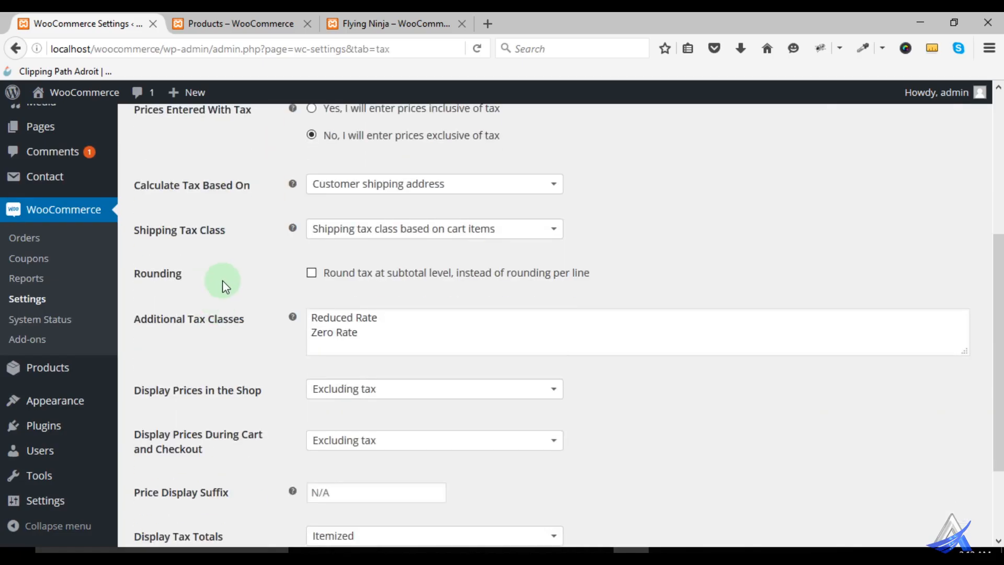
scroll(222, 280, up, 2)
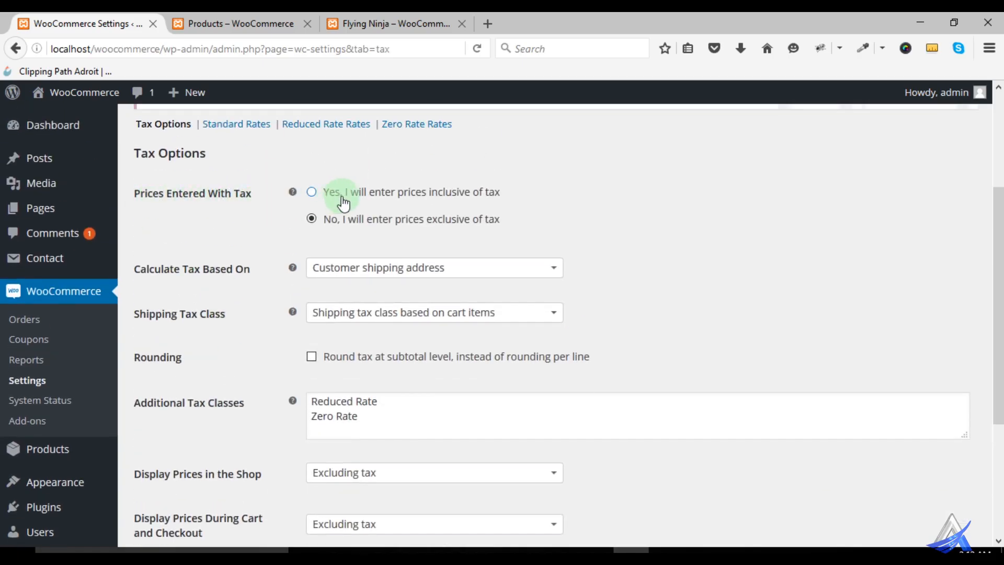
click(235, 27)
Return to Tax Options, try 'Yes, inclusive', then reselect 'No, exclusive of tax'
scroll(316, 394, down, 3)
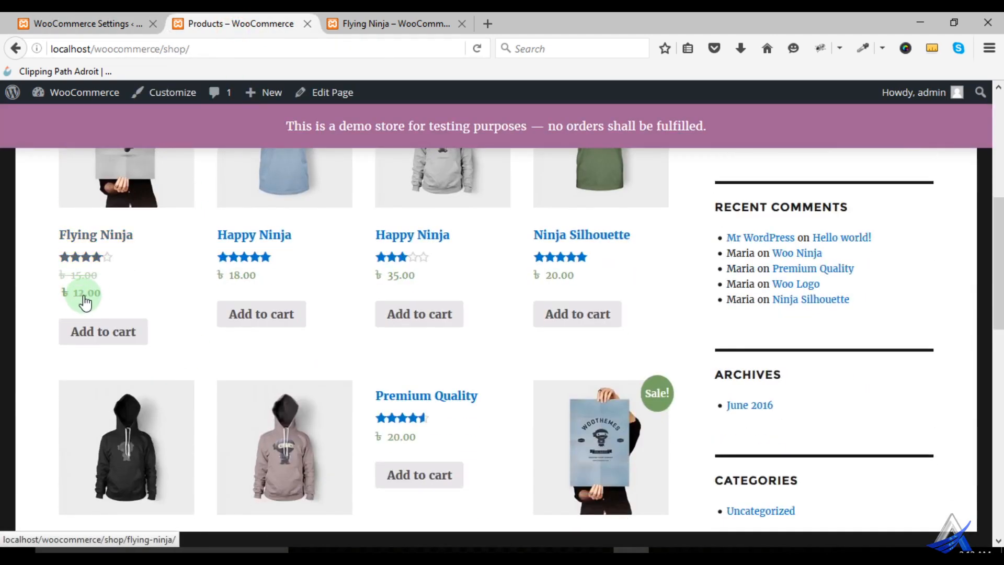
click(72, 22)
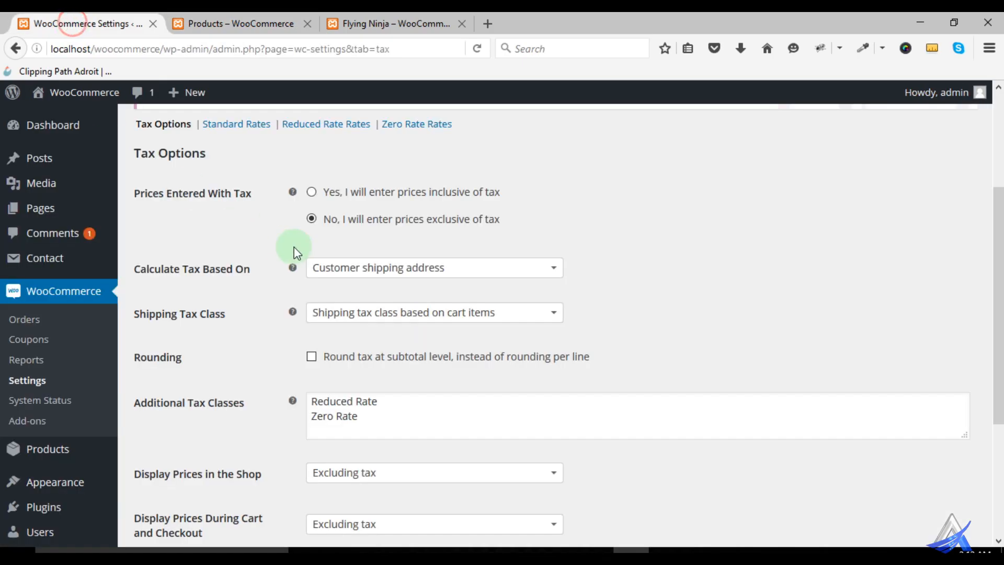
click(349, 201)
click(348, 227)
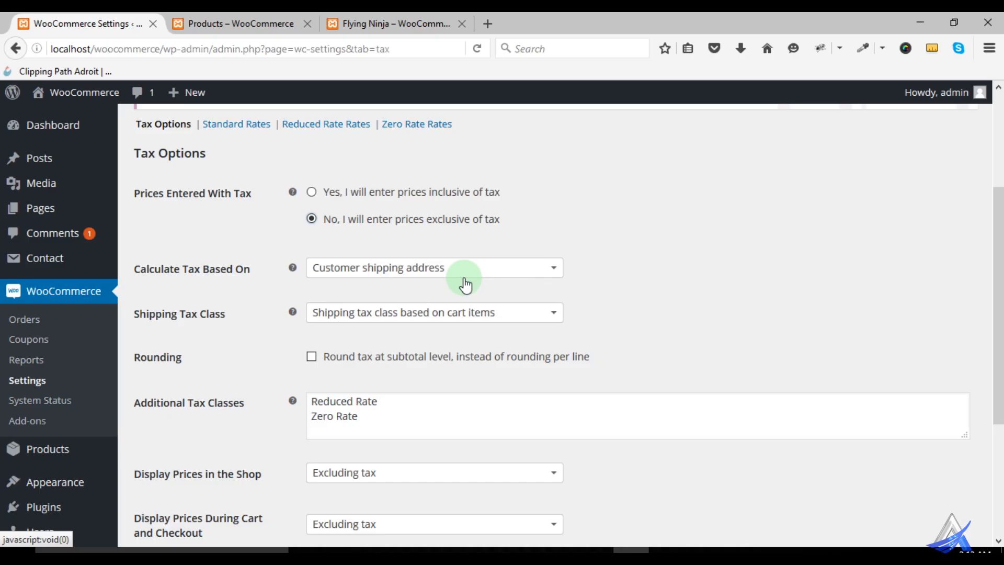
click(449, 267)
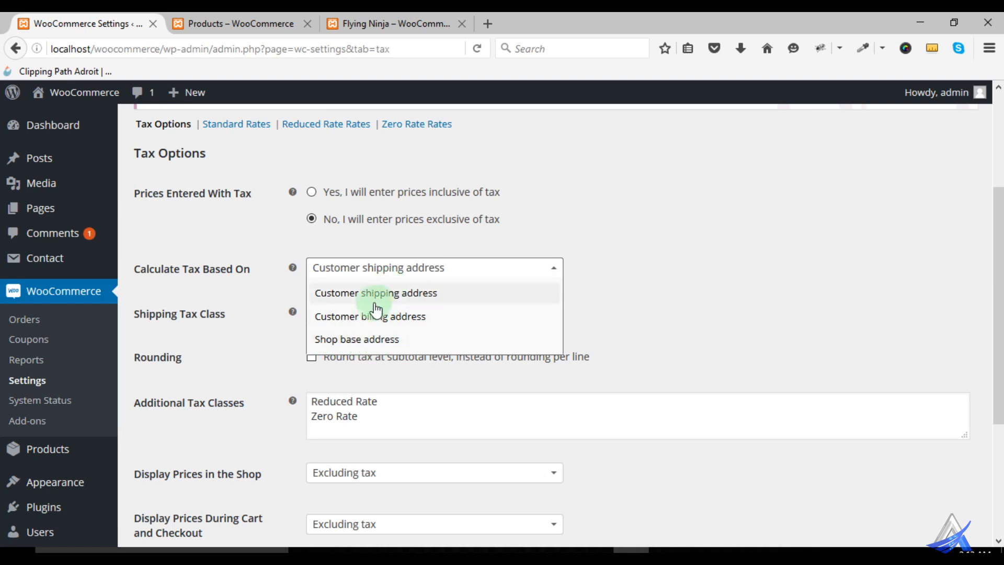
click(243, 286)
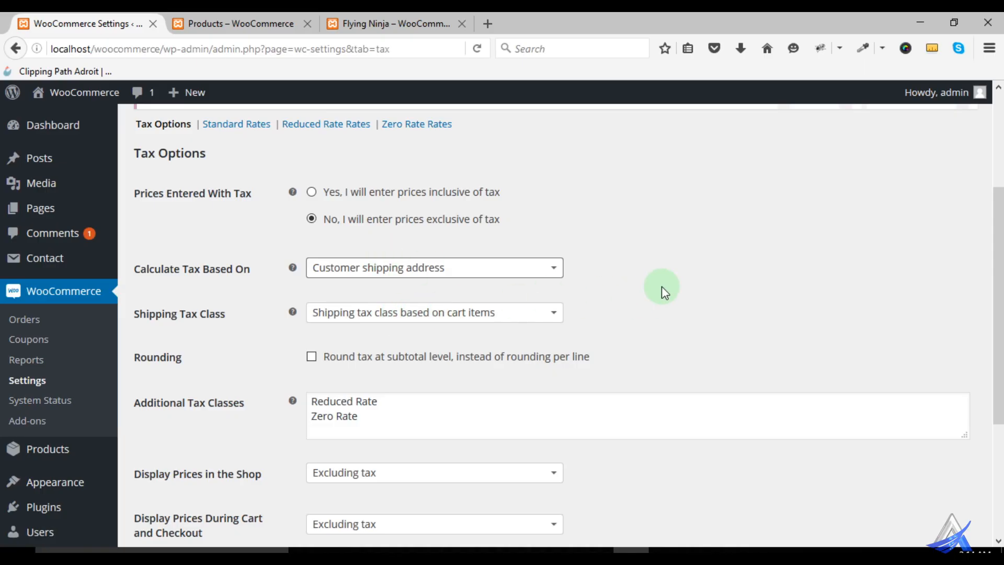
scroll(661, 287, down, 2)
click(450, 231)
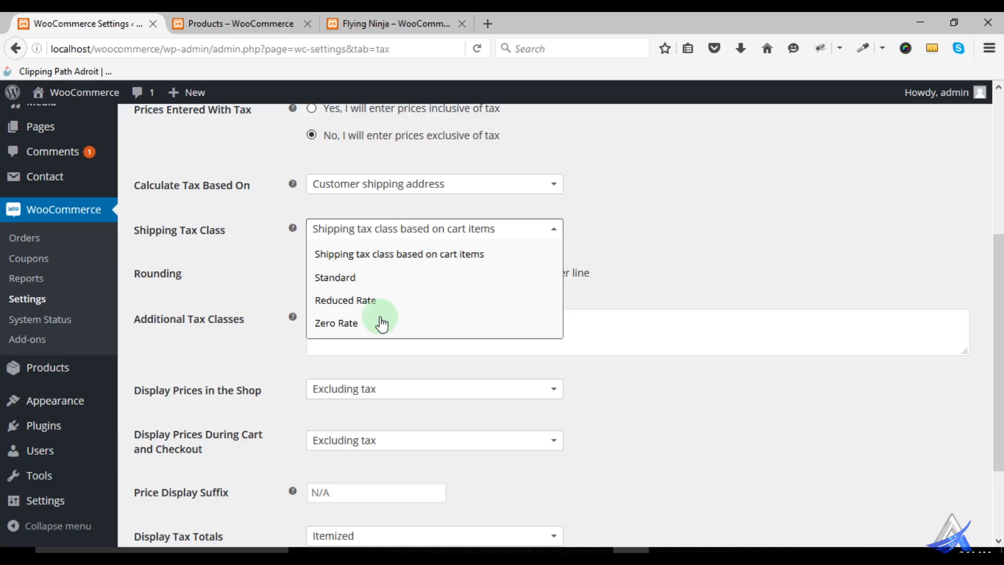
click(669, 254)
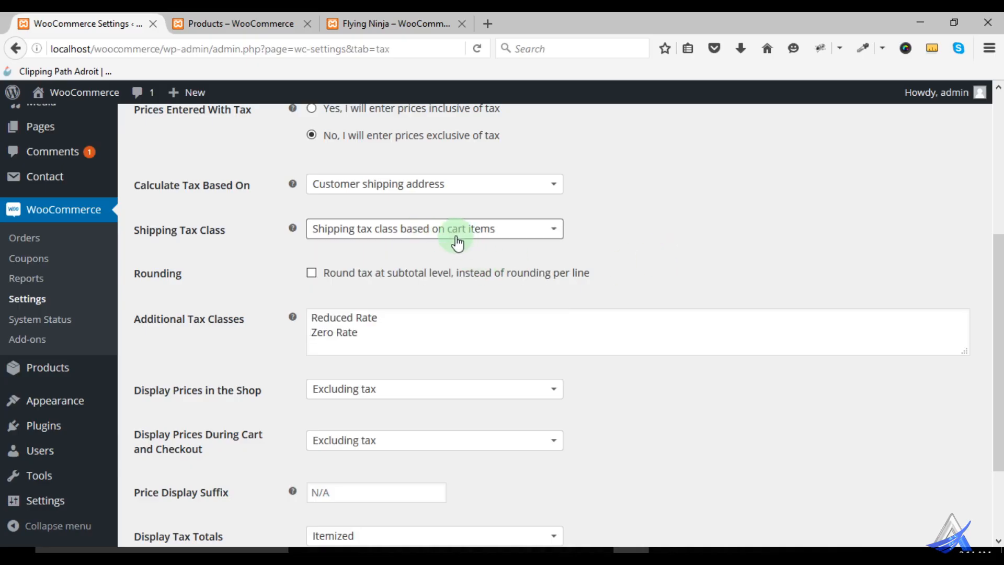
scroll(491, 281, down, 3)
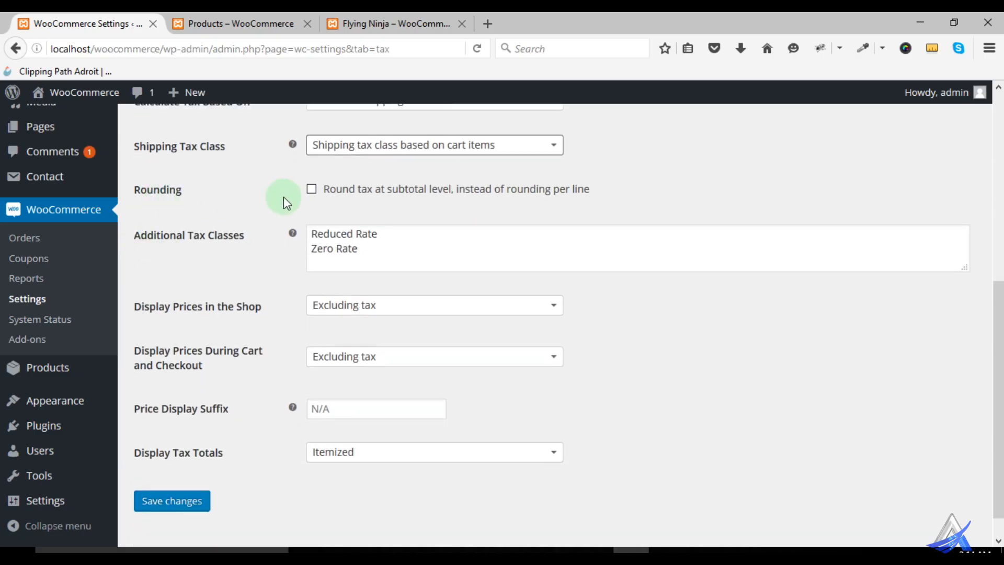
click(312, 190)
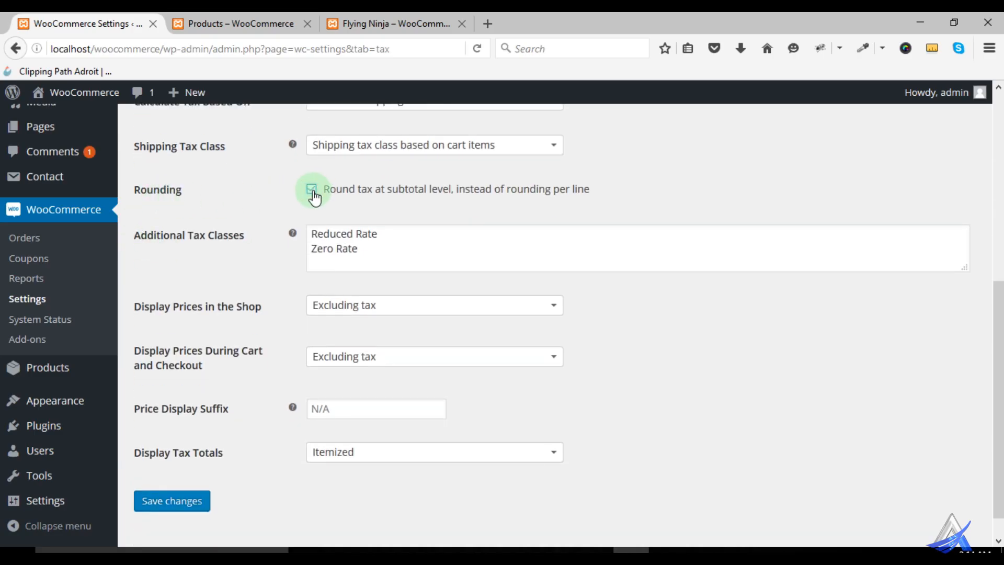
click(312, 191)
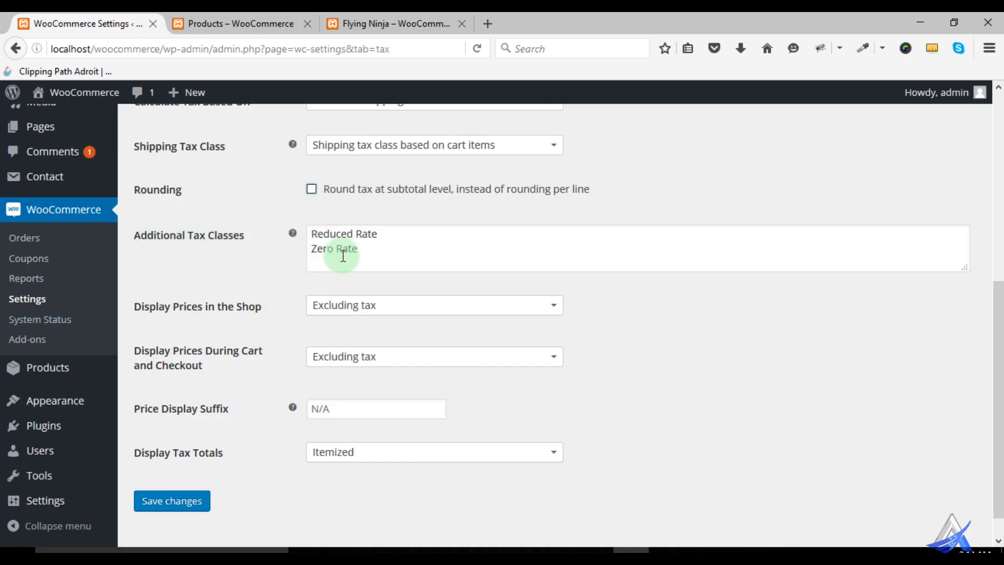
scroll(430, 271, up, 5)
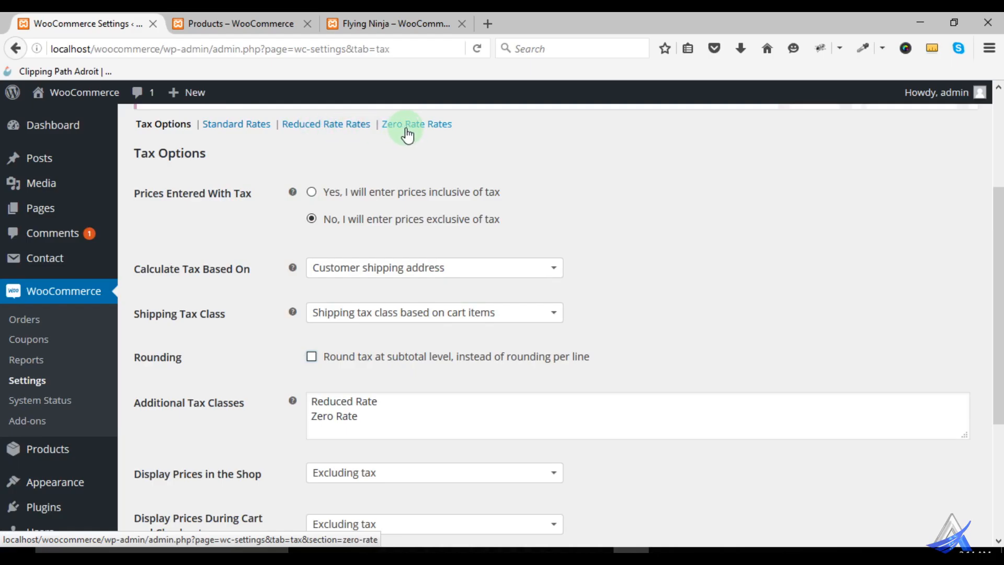
Add 'Personal' as a new line under Additional Tax Classes and save changes
click(362, 427)
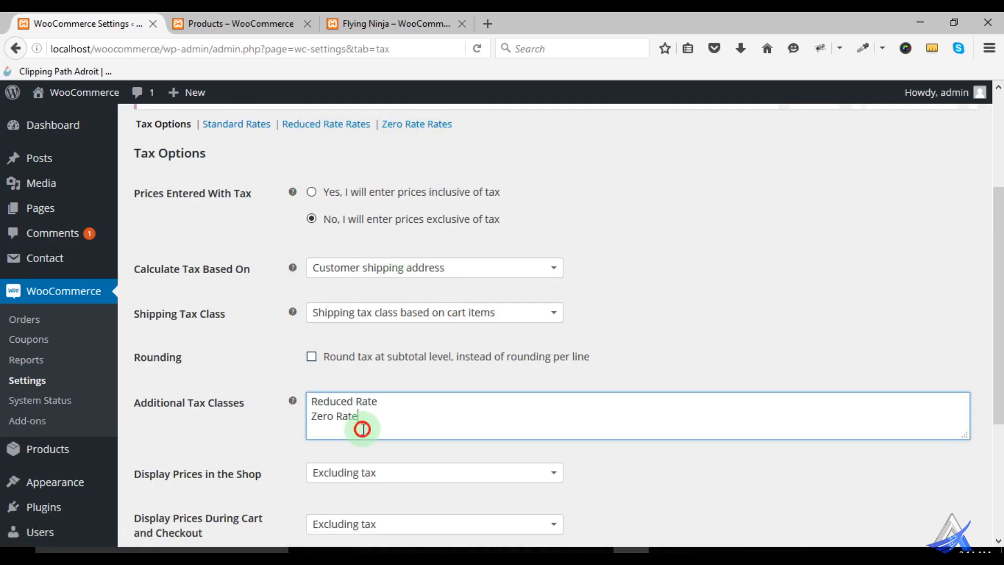
key(Return)
text(Personal)
click(388, 450)
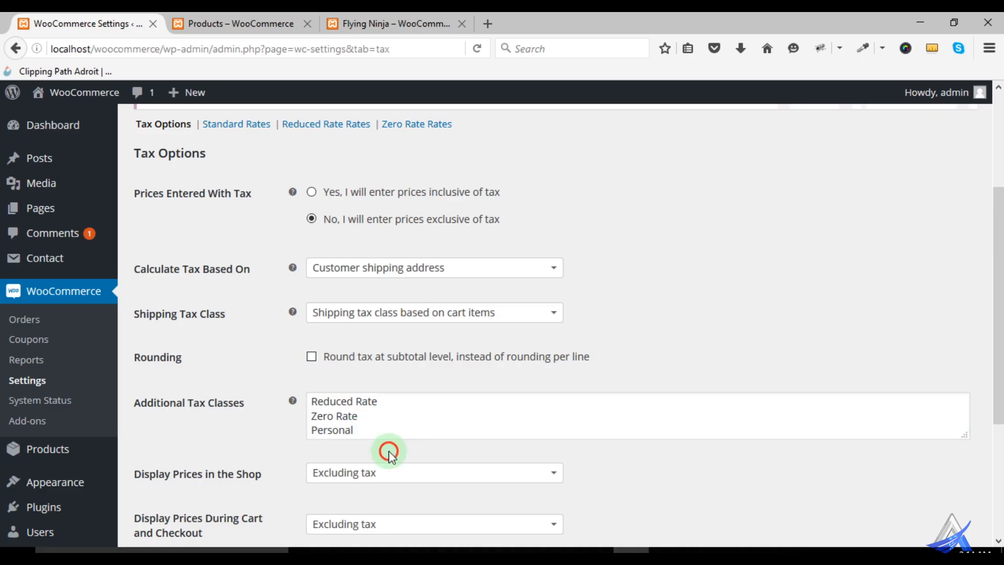
scroll(434, 446, down, 3)
click(198, 471)
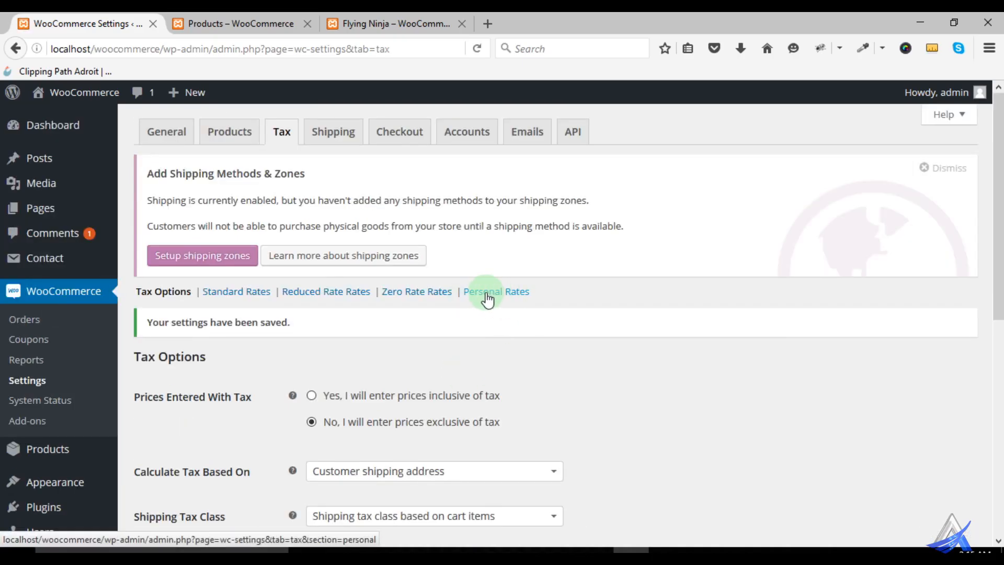
scroll(685, 387, down, 5)
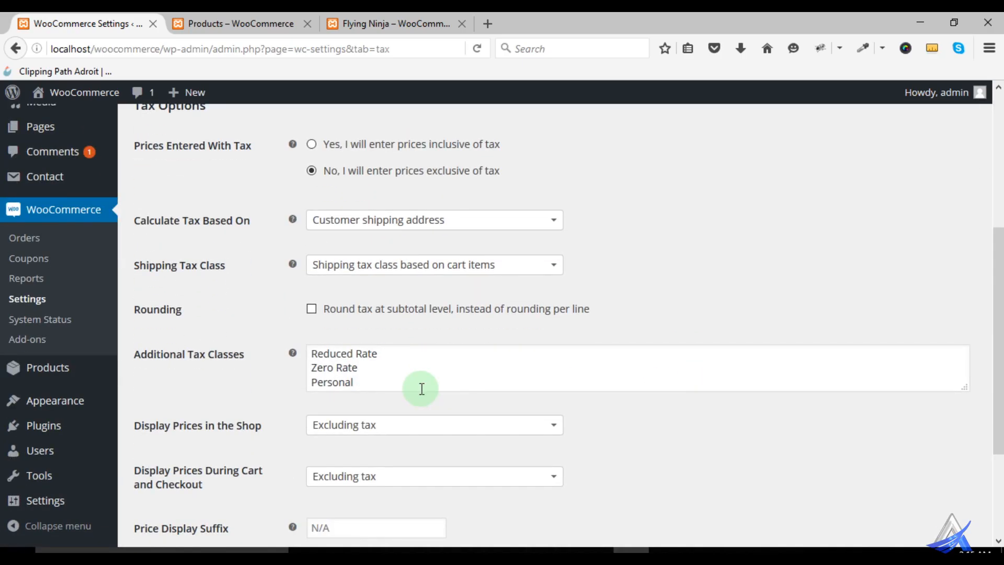
Compare shop page prices and leave Display Prices in the Shop as excluding tax
scroll(421, 388, down, 3)
mouse_move(293, 270)
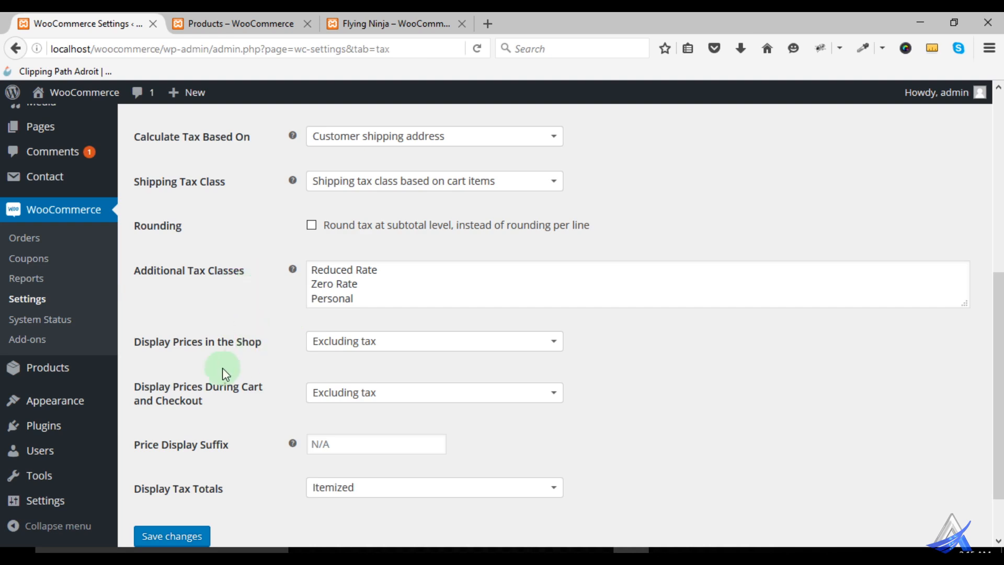
scroll(203, 357, down, 2)
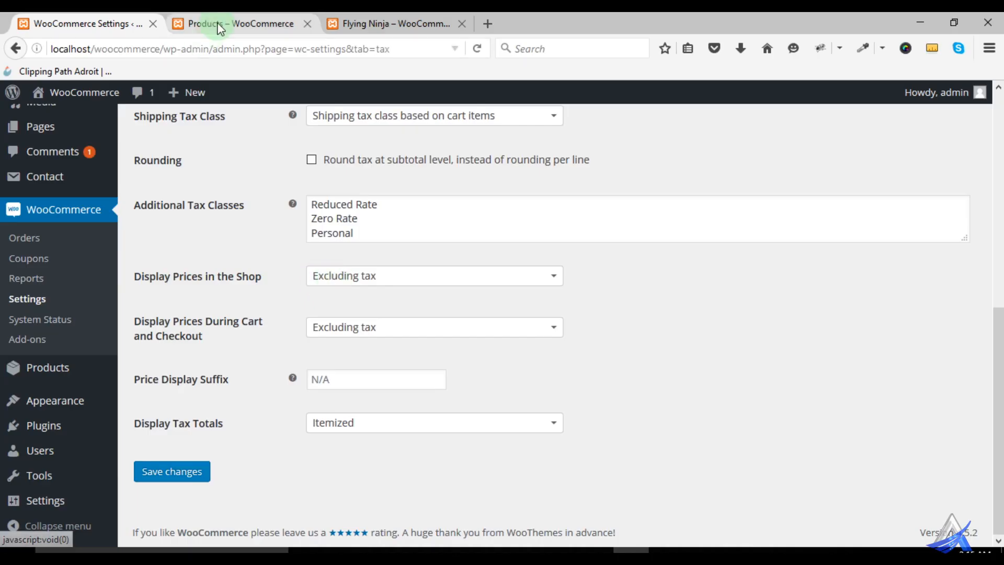
click(236, 23)
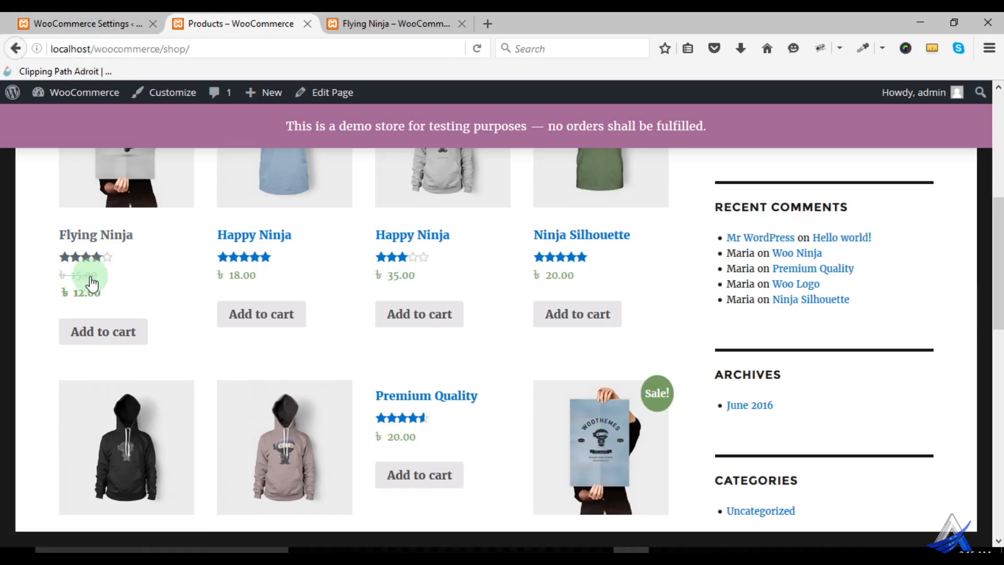
click(79, 25)
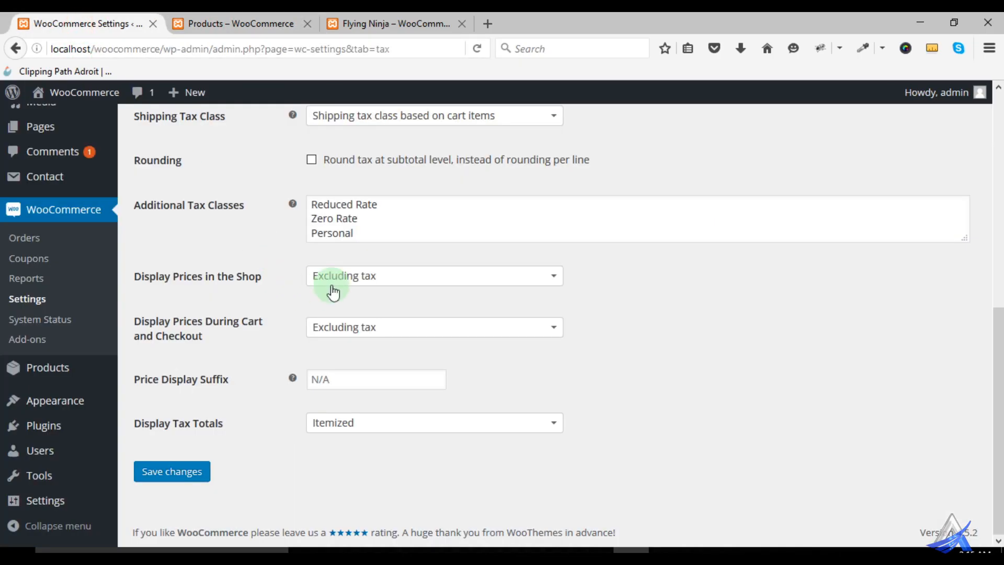
click(347, 277)
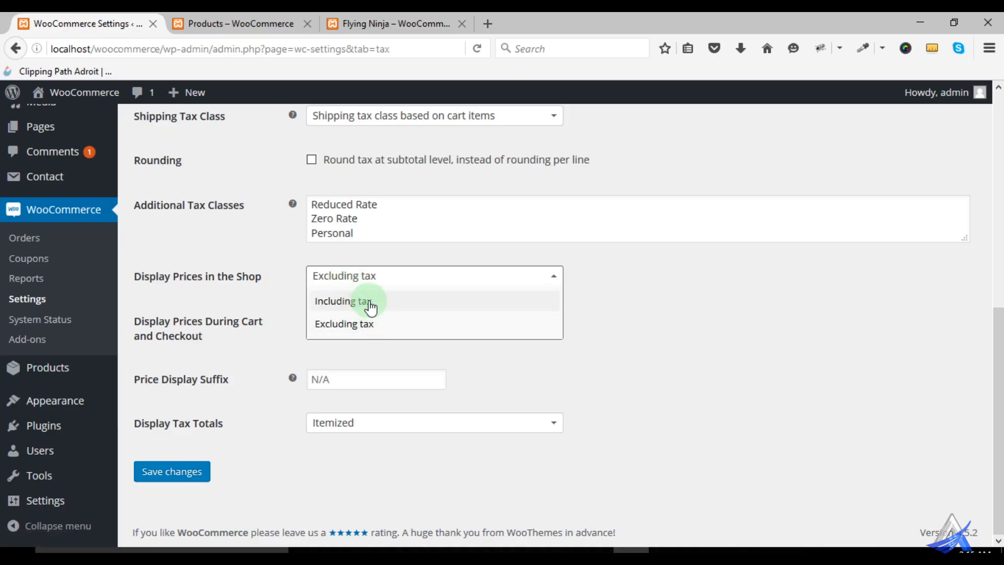
click(645, 316)
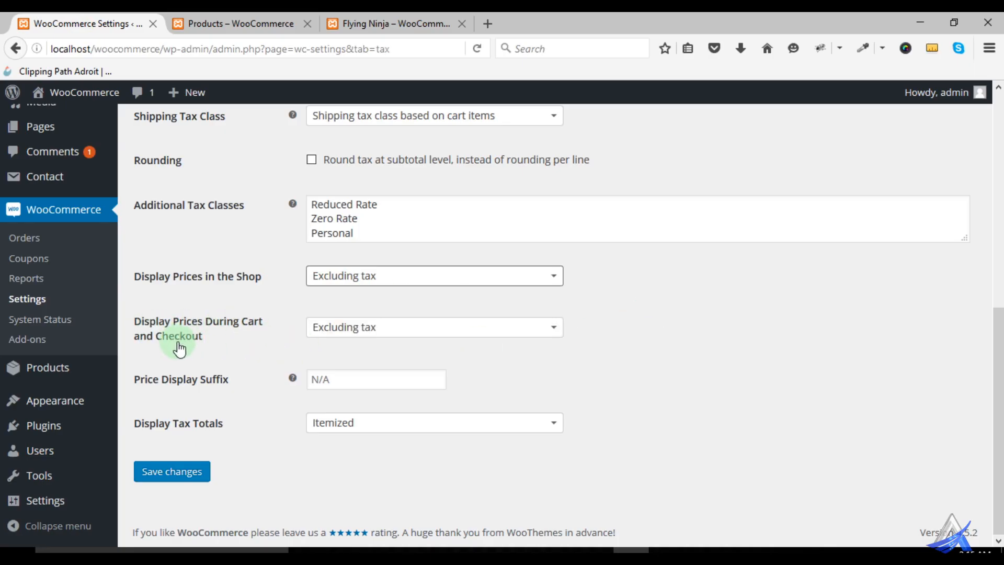
Set Display Prices During Cart and Checkout to Including tax
click(224, 23)
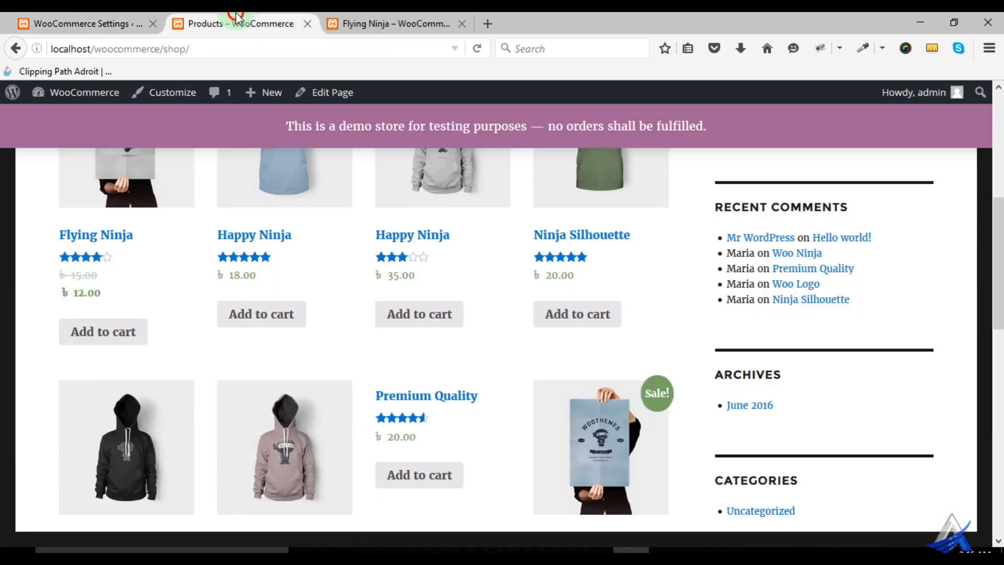
click(105, 23)
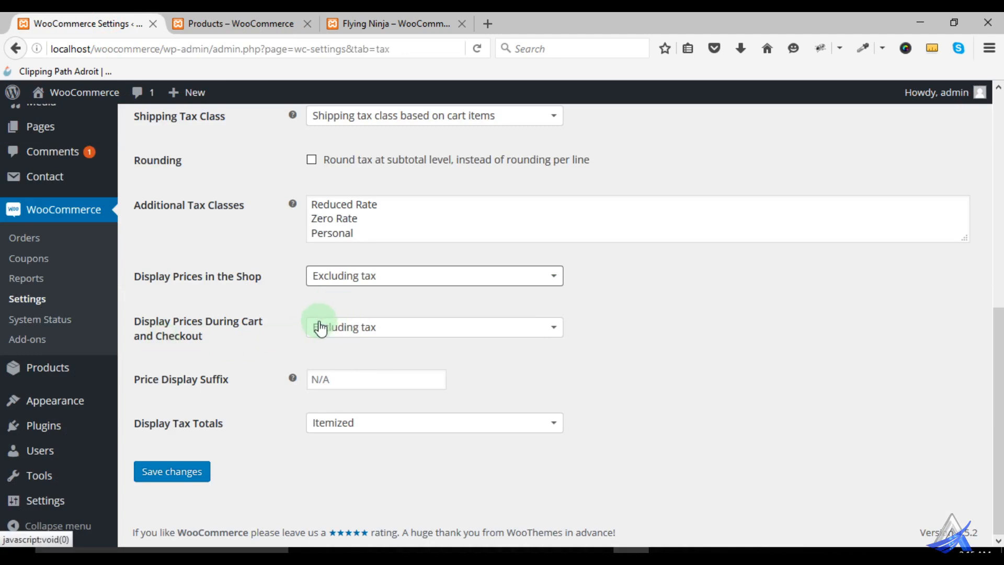
click(341, 329)
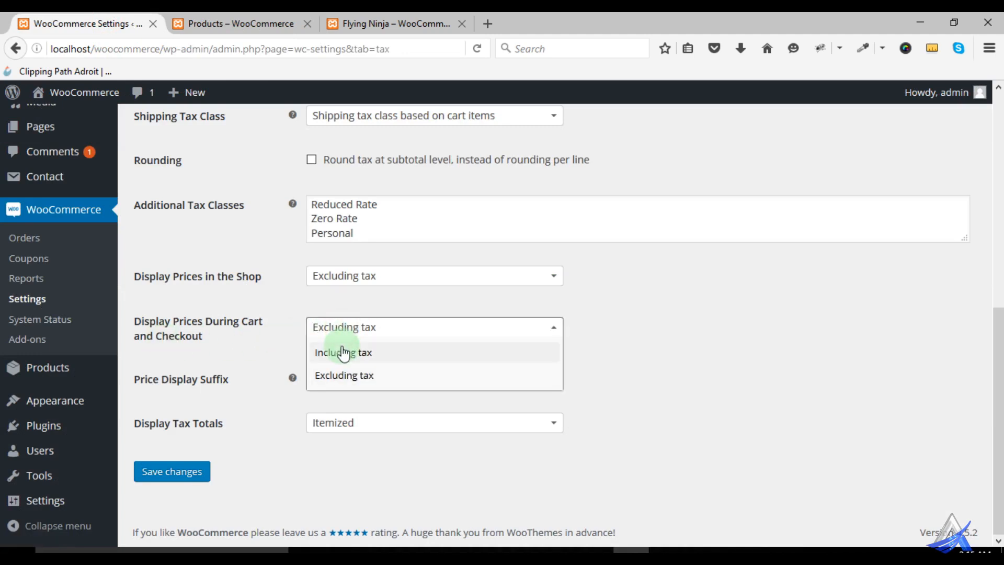
click(343, 352)
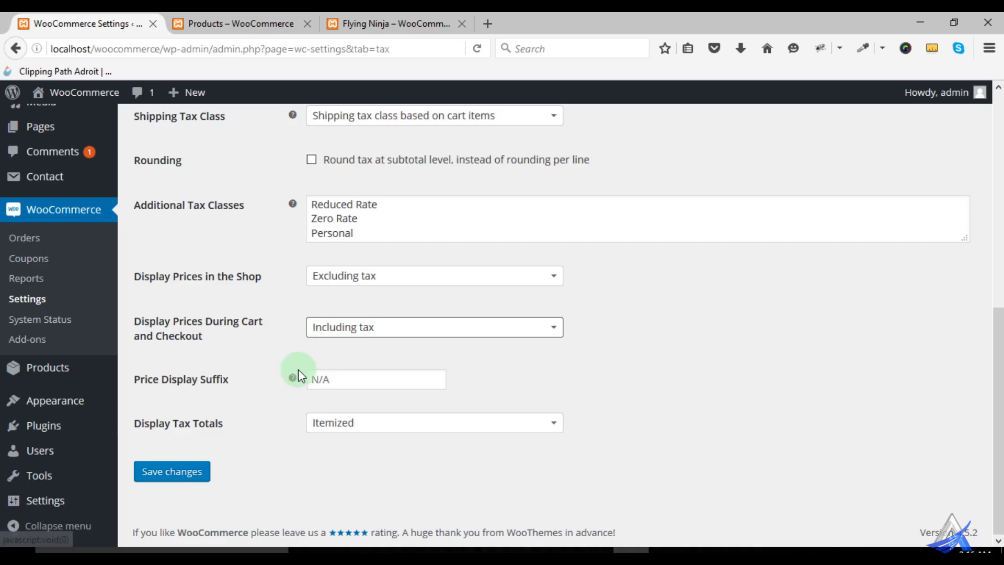
mouse_move(292, 379)
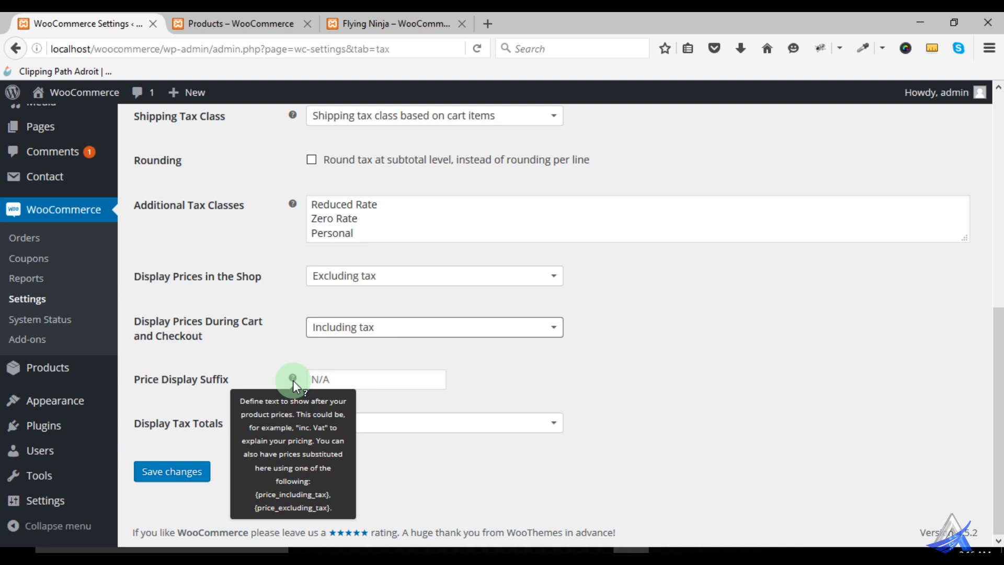
Type 'in vat' as the price display suffix, then clear it again
click(234, 25)
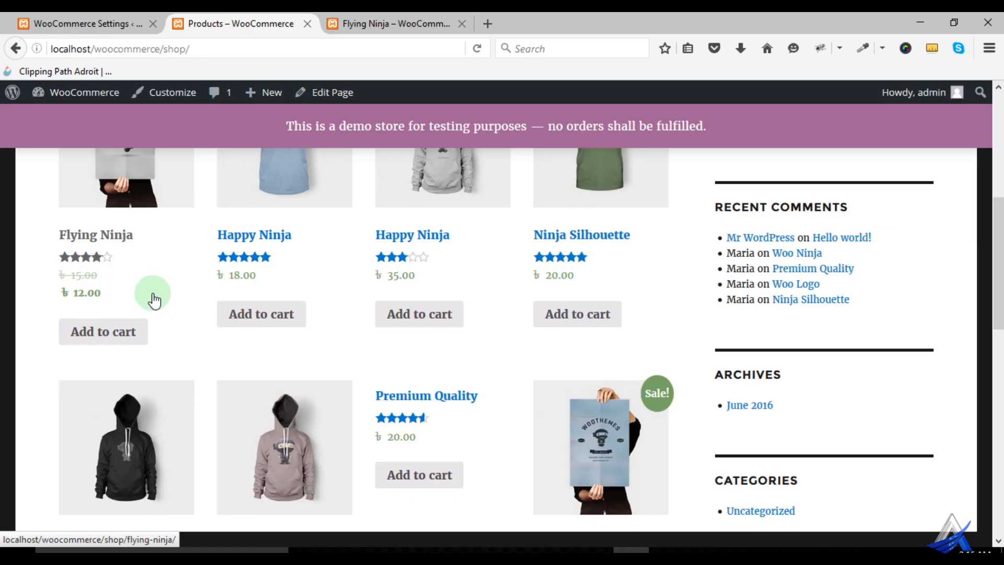
click(73, 23)
click(331, 381)
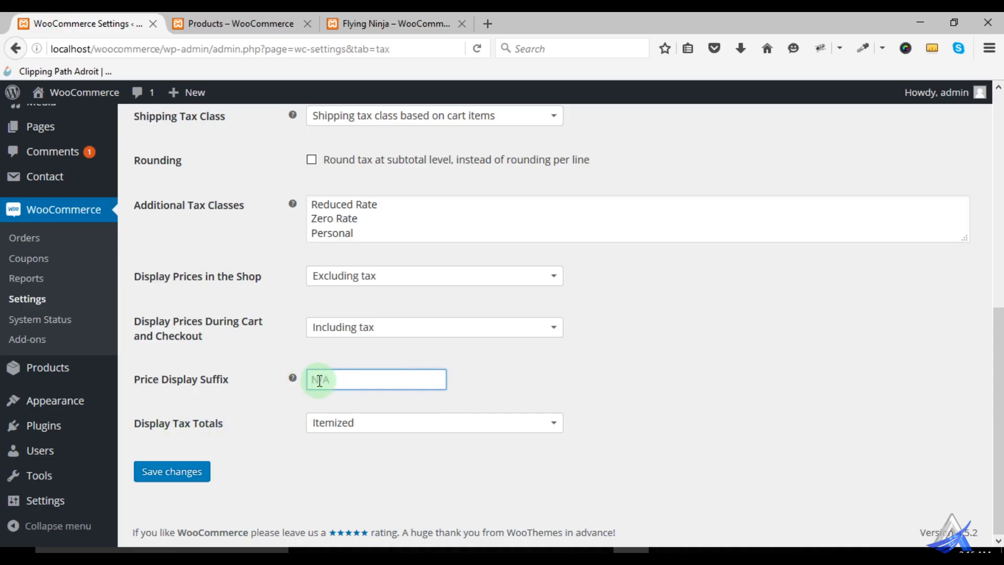
text(in. vat)
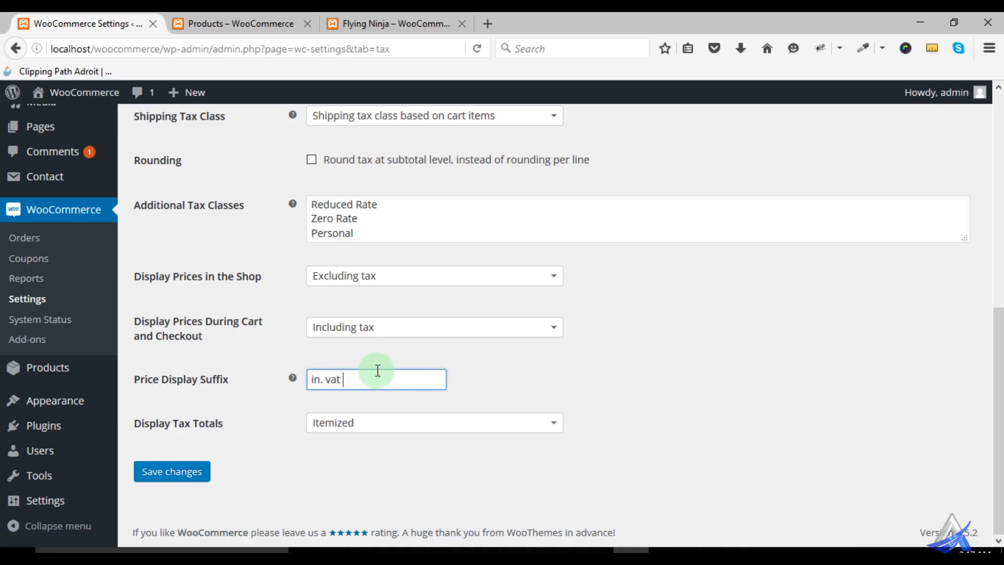
drag(343, 380, 287, 382)
key(BackSpace)
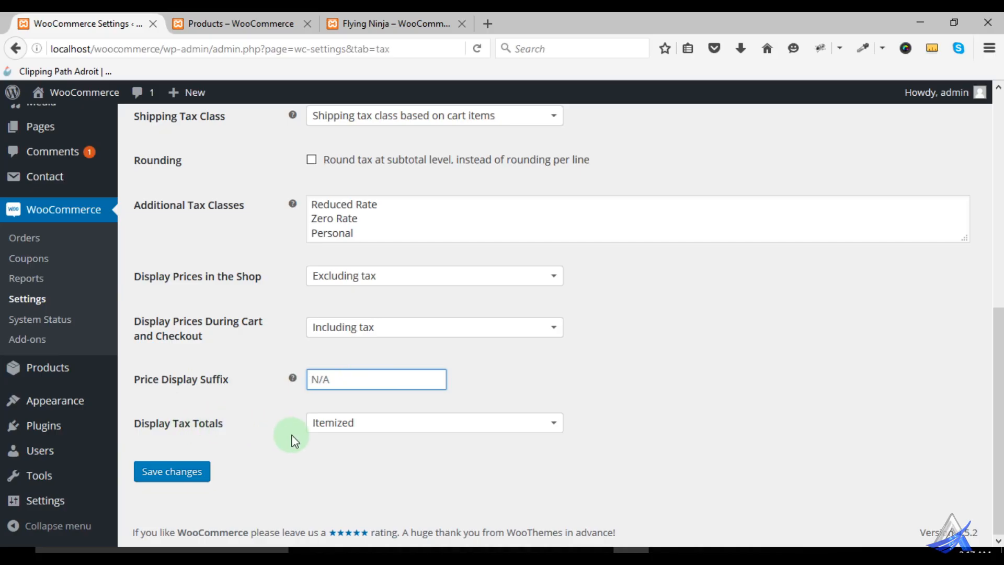
Keep Display Tax Totals as Itemized and save the tax options
click(330, 427)
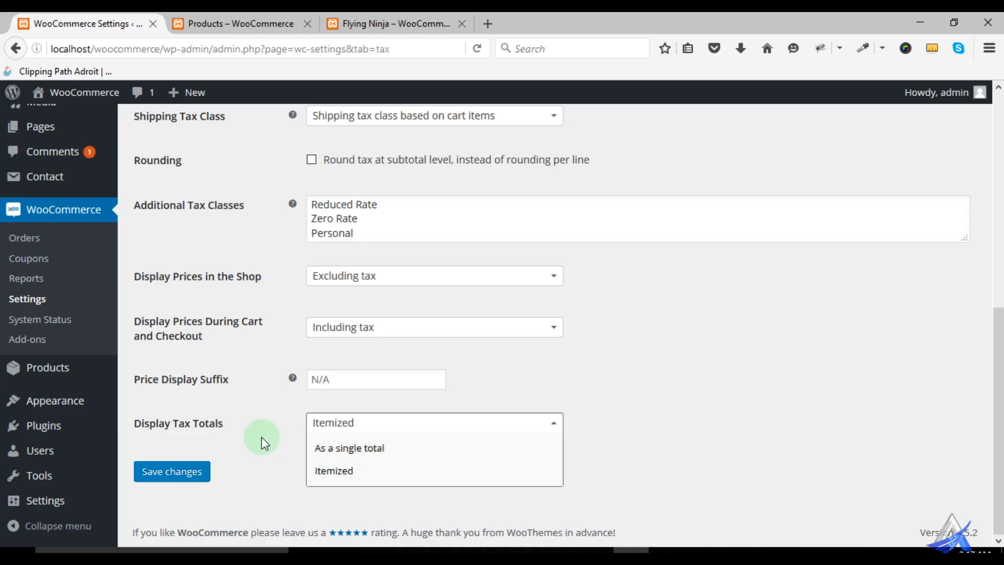
click(281, 438)
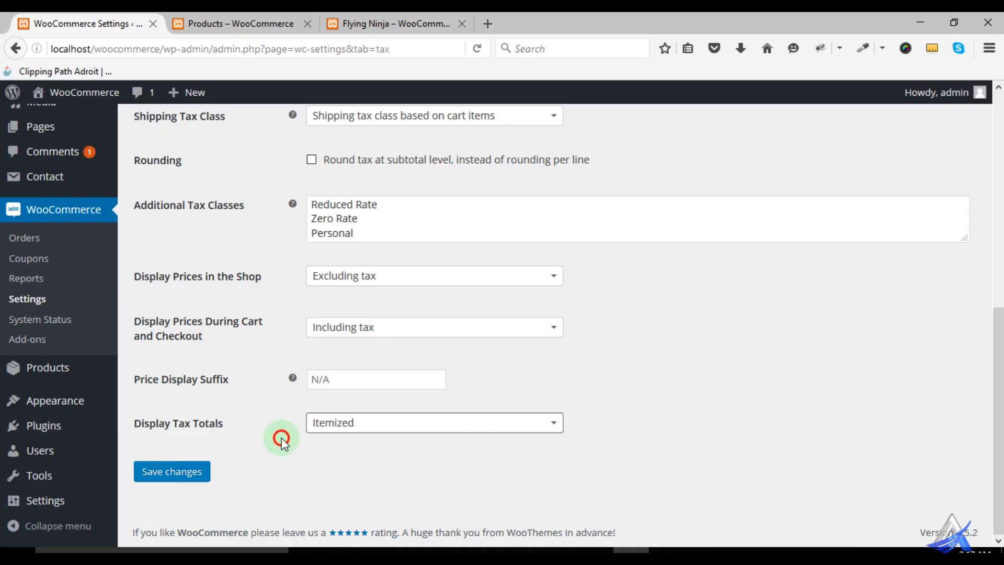
click(194, 471)
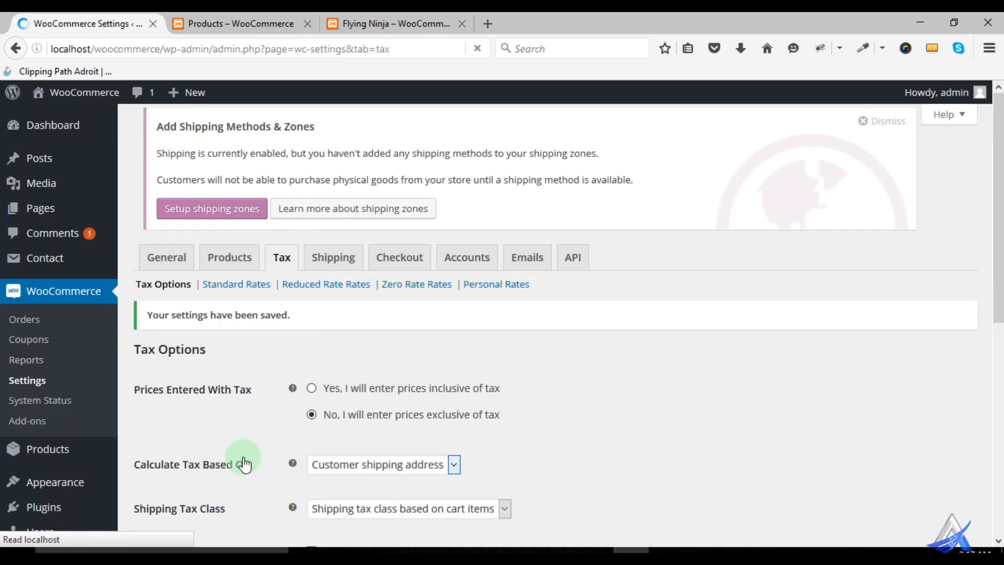
Open the Standard Rates table under the Tax tab
scroll(240, 344, down, 3)
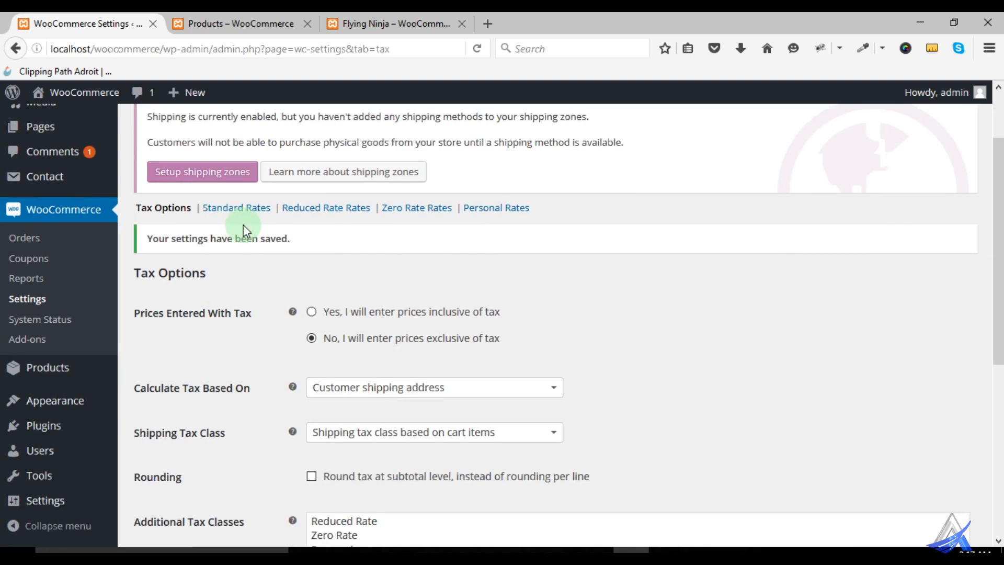
click(245, 211)
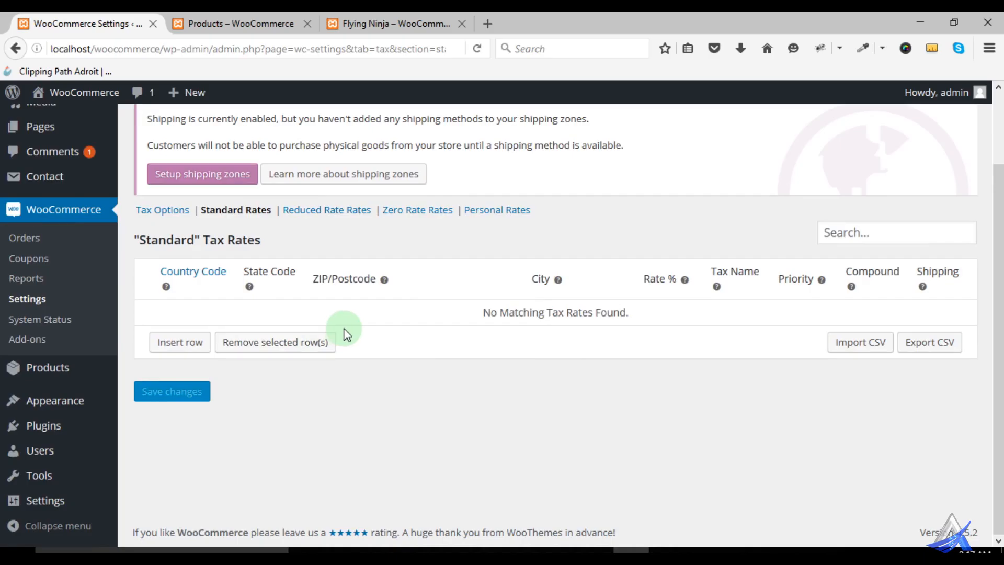
Insert a new Standard tax rate row and give it a 1% rate
click(173, 342)
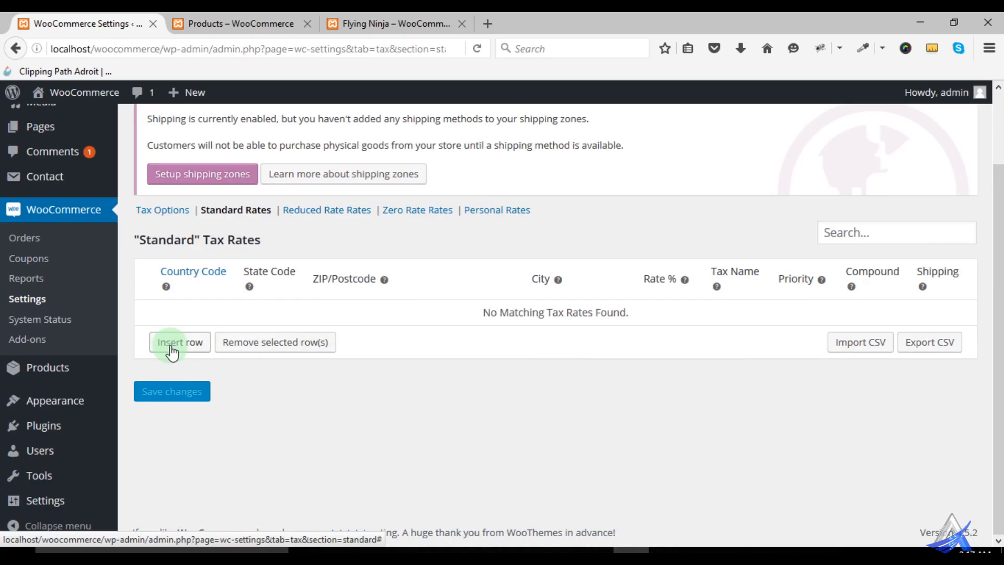
scroll(254, 361, up, 3)
scroll(284, 381, down, 3)
click(169, 310)
click(165, 312)
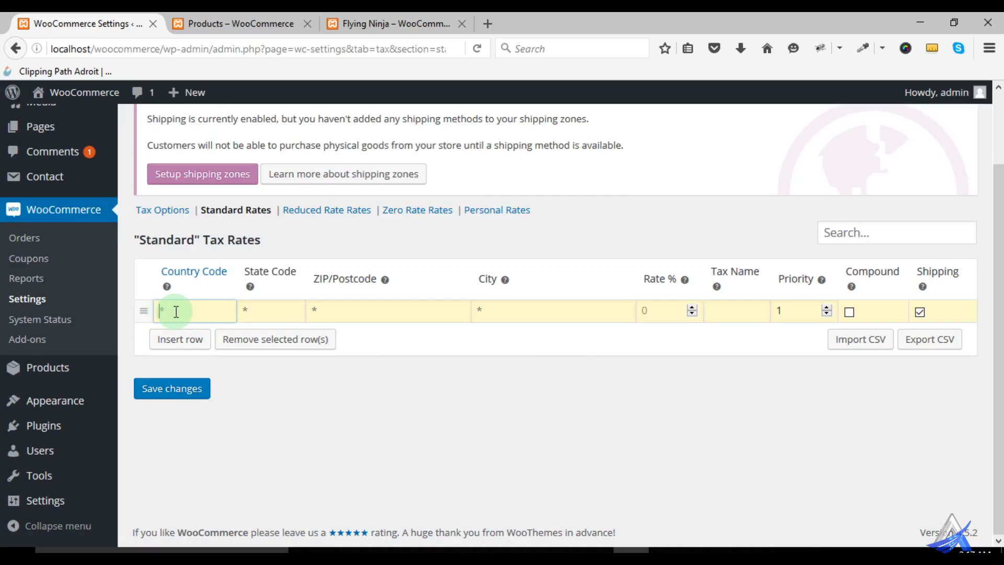
click(648, 312)
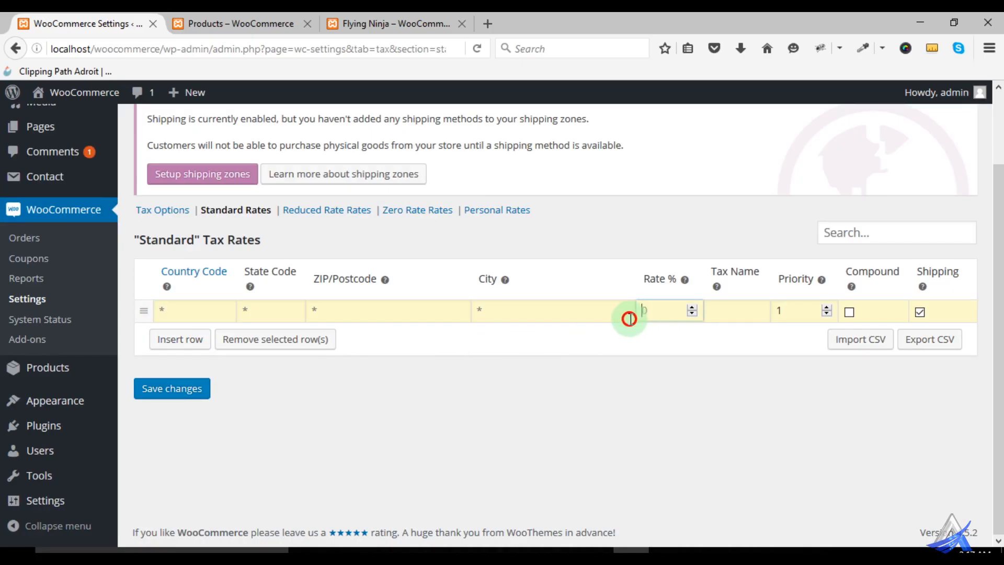
text(1)
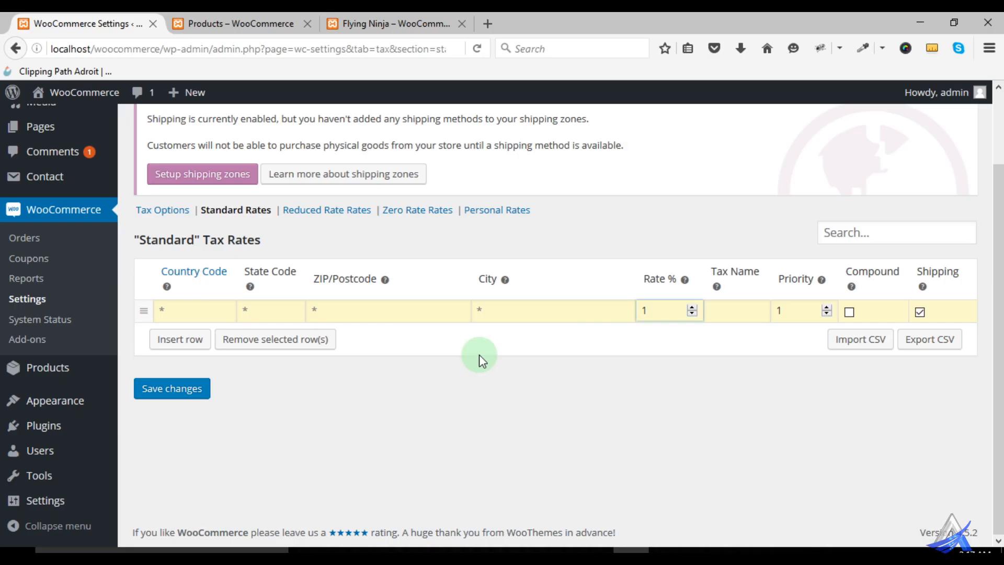
click(165, 308)
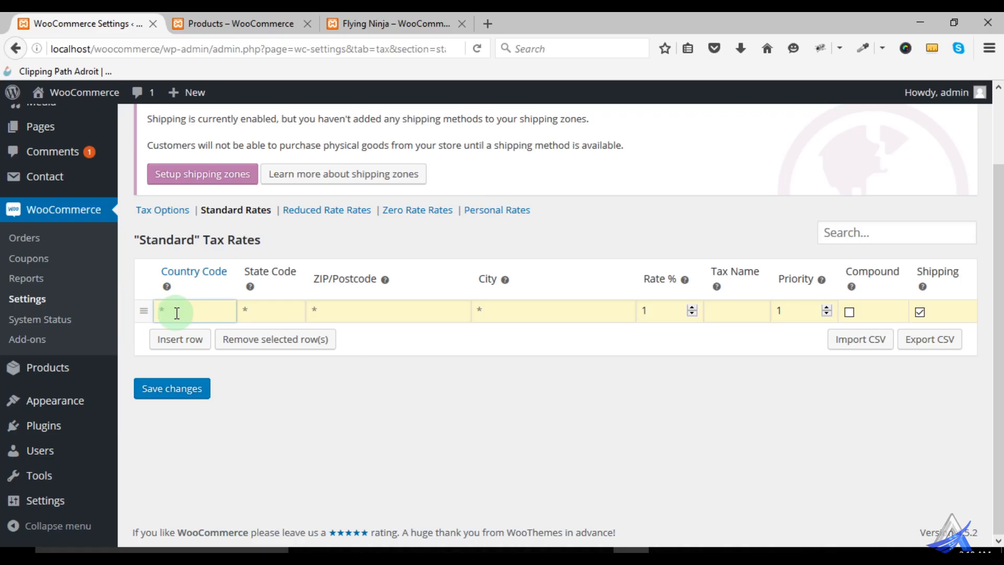
Open the ISO 3166-1 Wikipedia page in a new tab and find Bangladesh's code BD
right_click(195, 278)
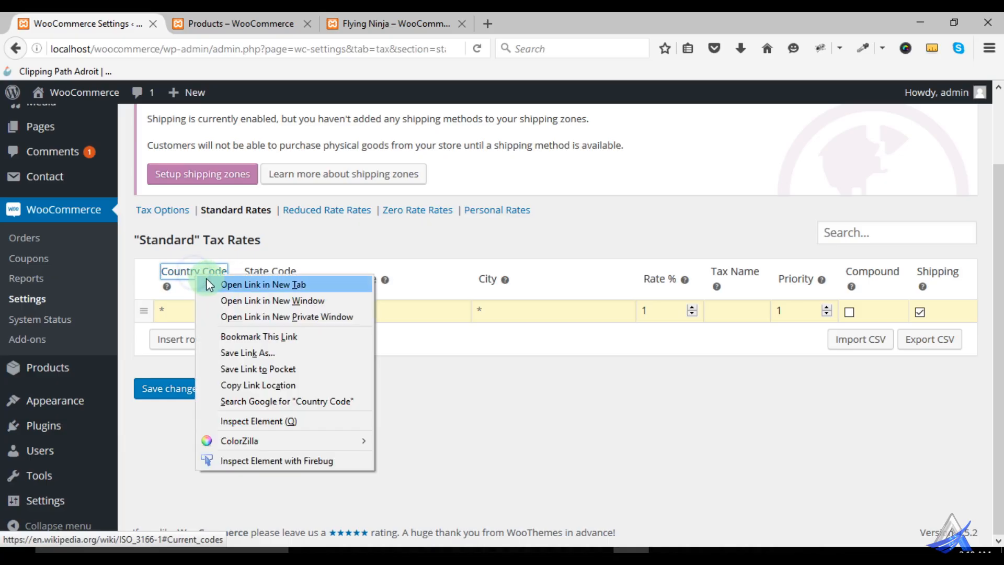
click(209, 282)
click(224, 23)
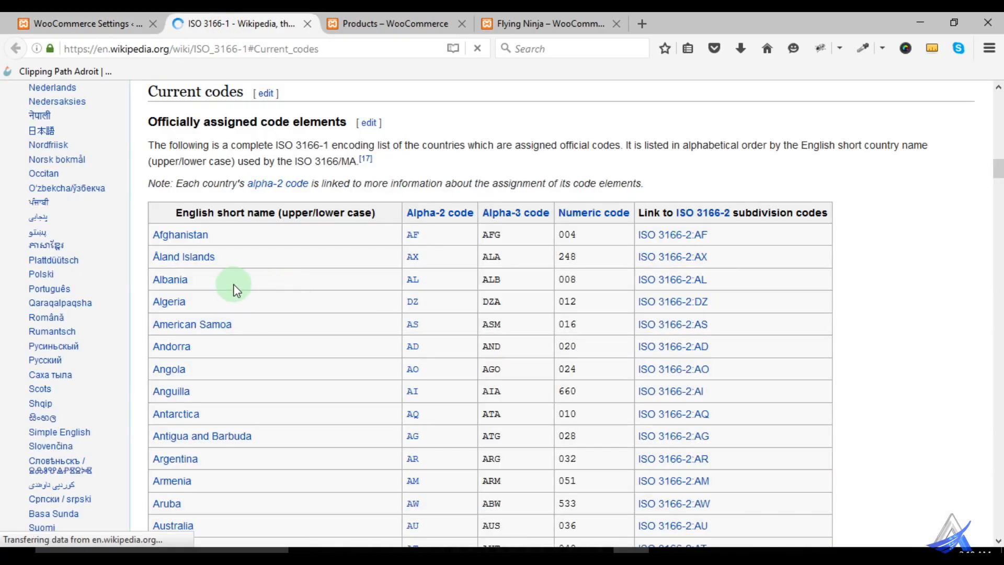
scroll(437, 190, down, 3)
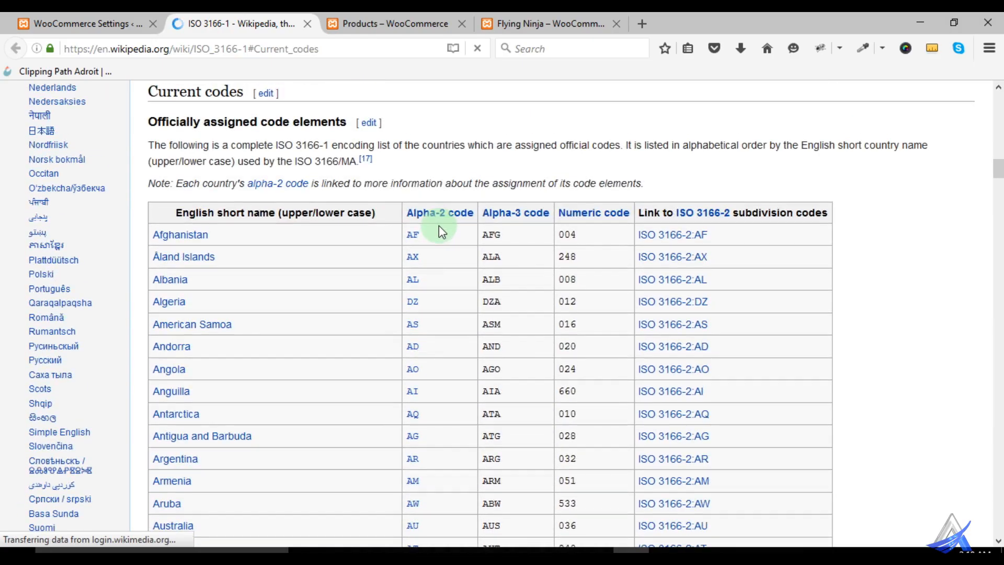
scroll(422, 324, down, 6)
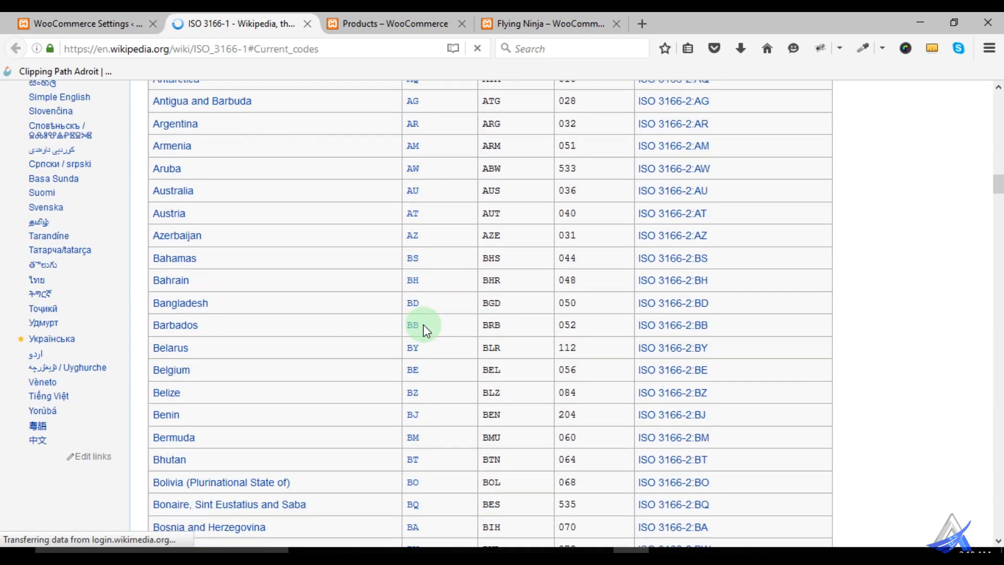
click(405, 306)
Enter BD as the new tax rate row's country code
click(86, 21)
click(205, 313)
text(BD)
click(254, 312)
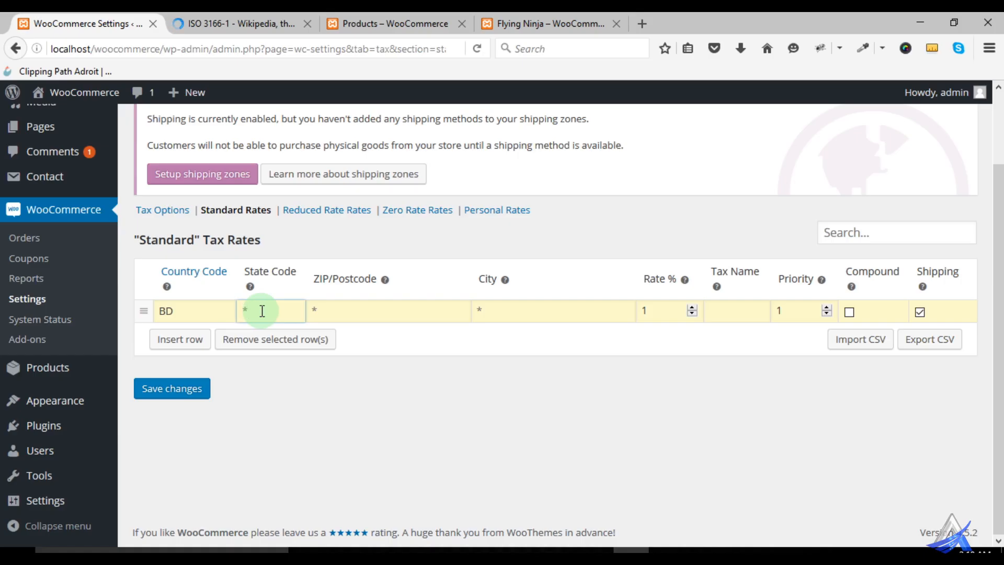
Set the BD rate's ZIP/Postcode and City to *, then insert a second blank rate row
click(333, 315)
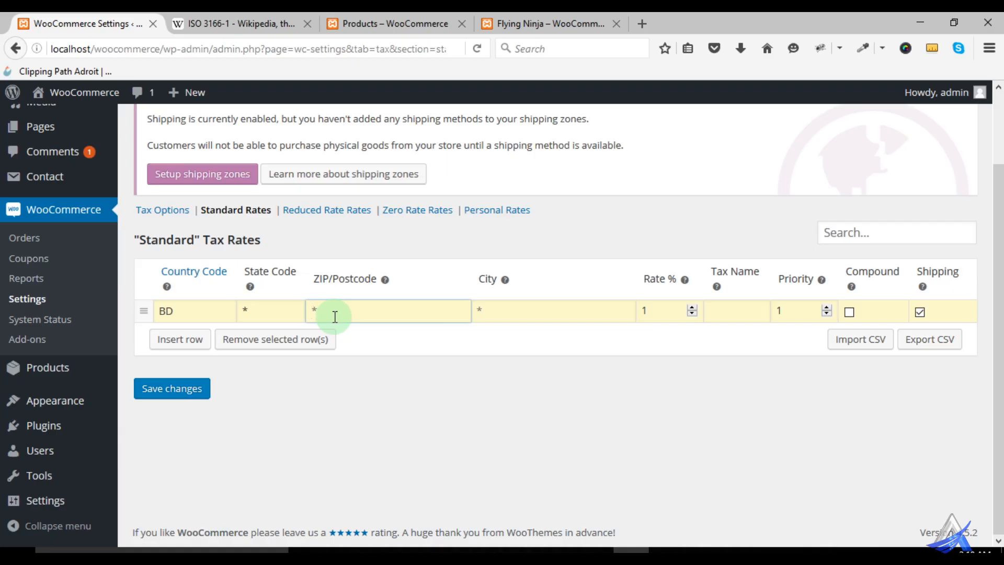
text(*)
click(493, 312)
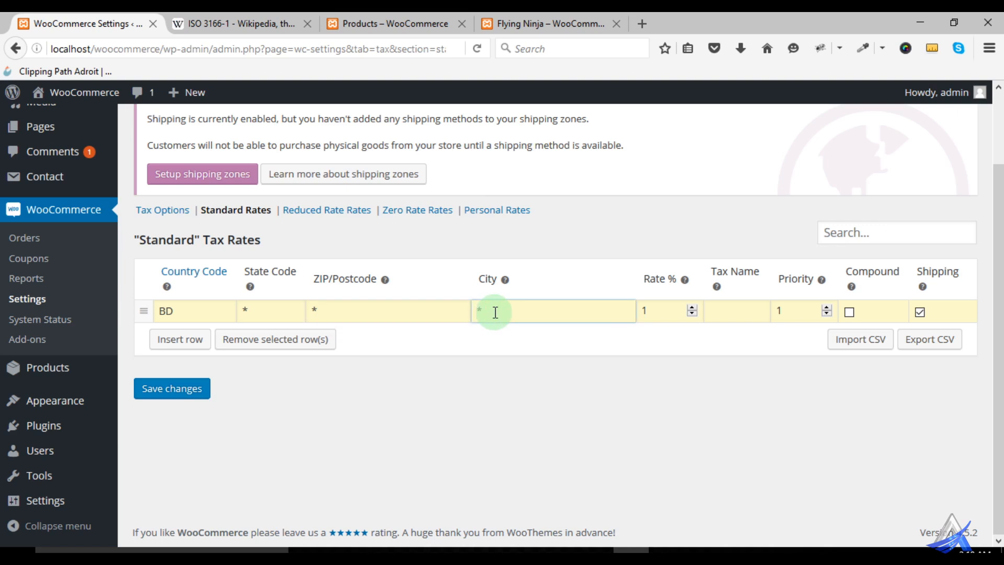
text(*)
click(722, 313)
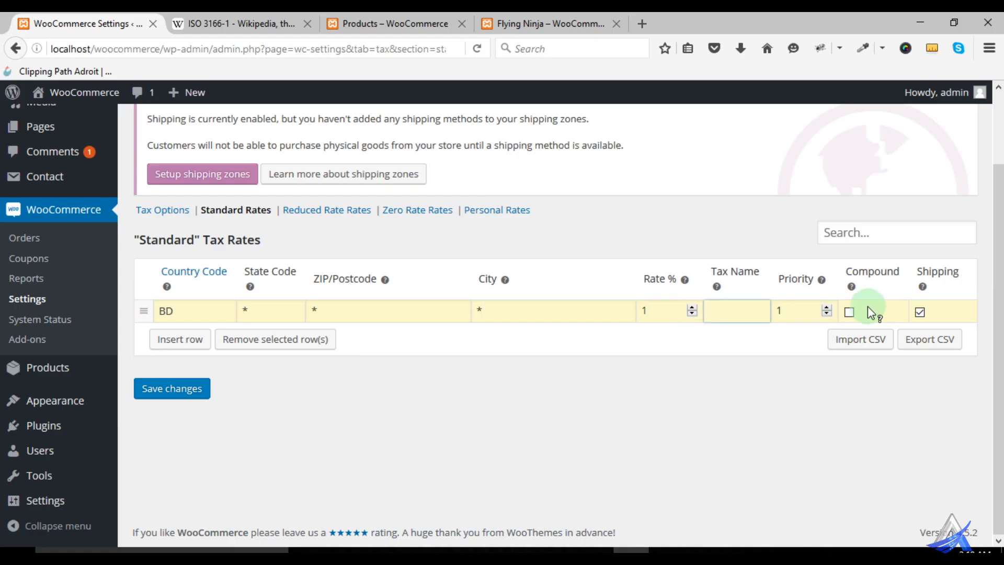
mouse_move(851, 287)
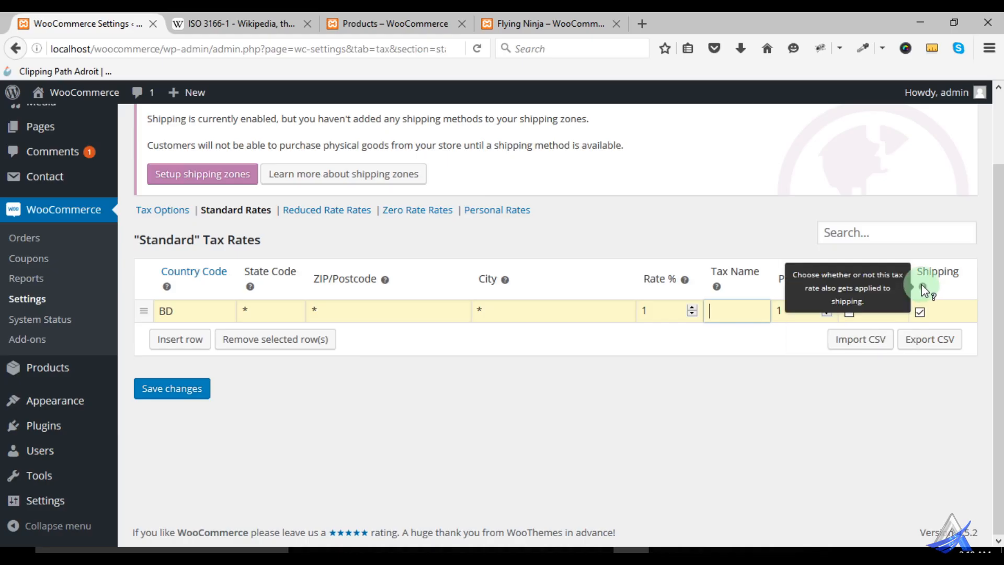
click(172, 313)
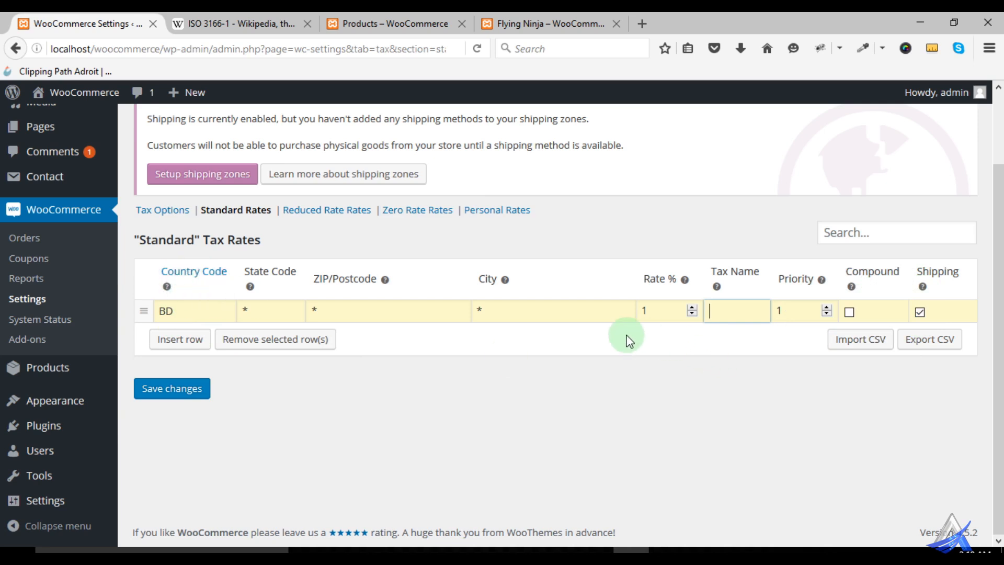
click(181, 339)
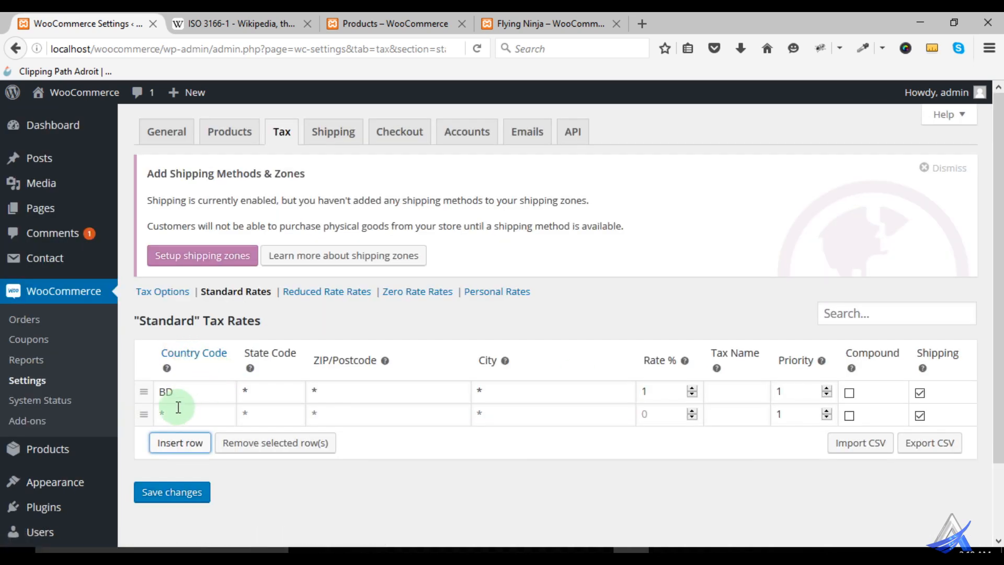
Copy BD from the first row into the second row's country code
double_click(159, 393)
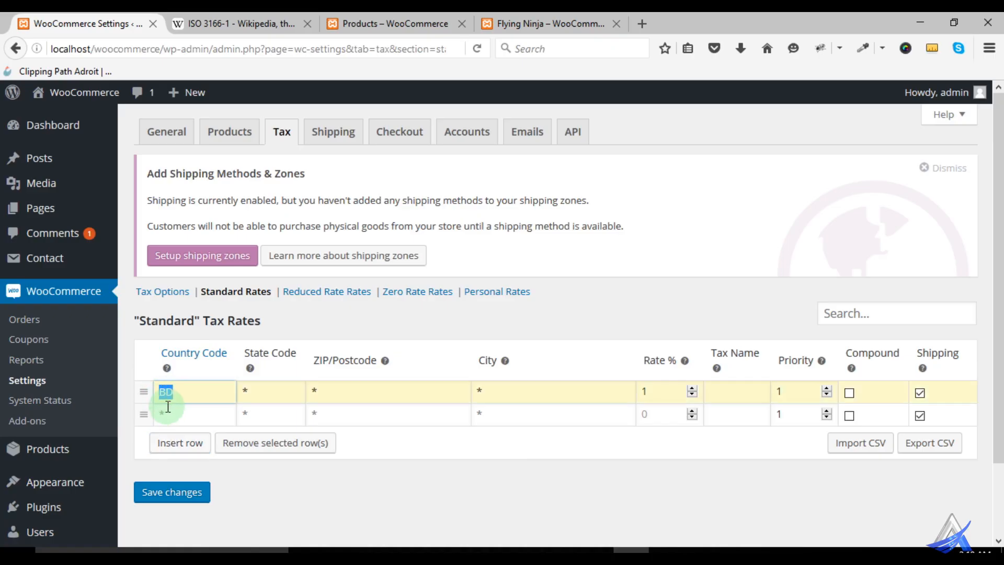
right_click(160, 394)
click(214, 239)
click(175, 416)
right_click(175, 415)
click(225, 290)
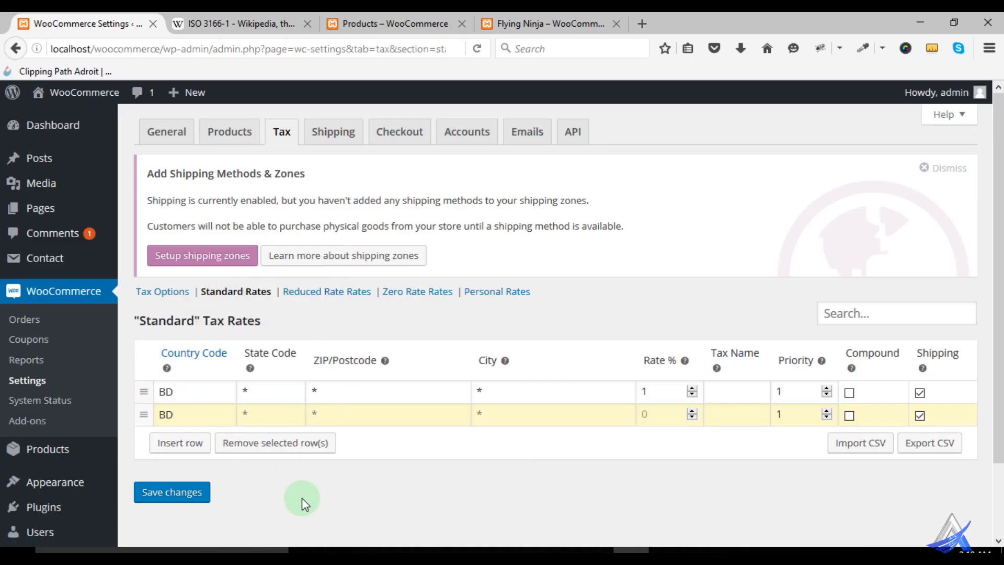
Give the second BD rate priority 2 and a 1.5% rate
click(718, 392)
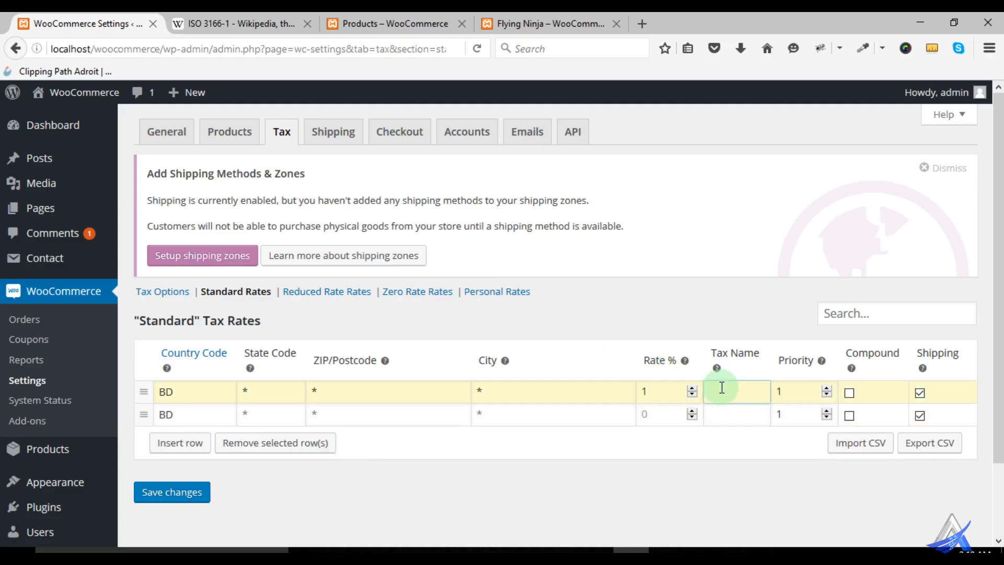
click(718, 412)
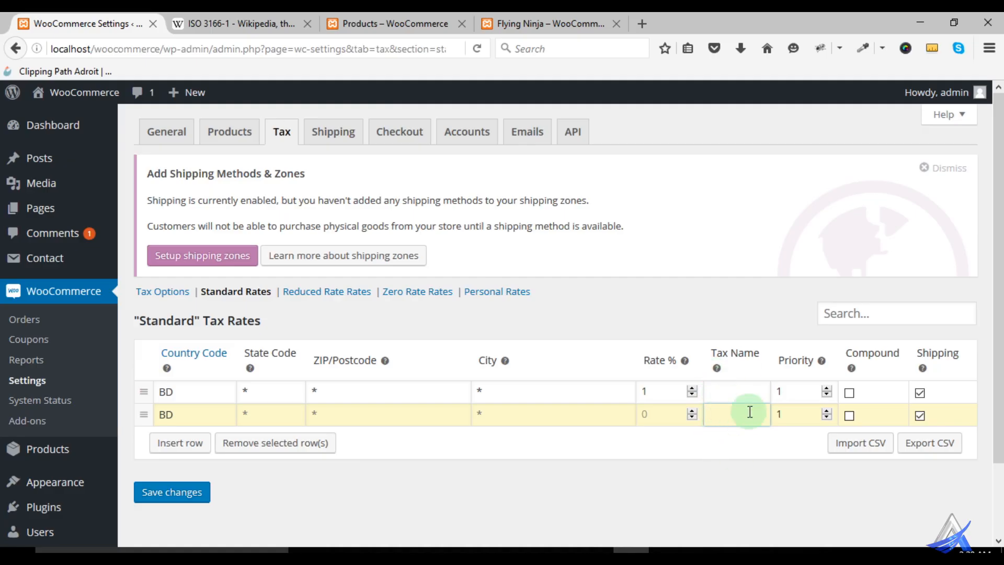
scroll(734, 409, down, 1)
scroll(734, 409, down, 2)
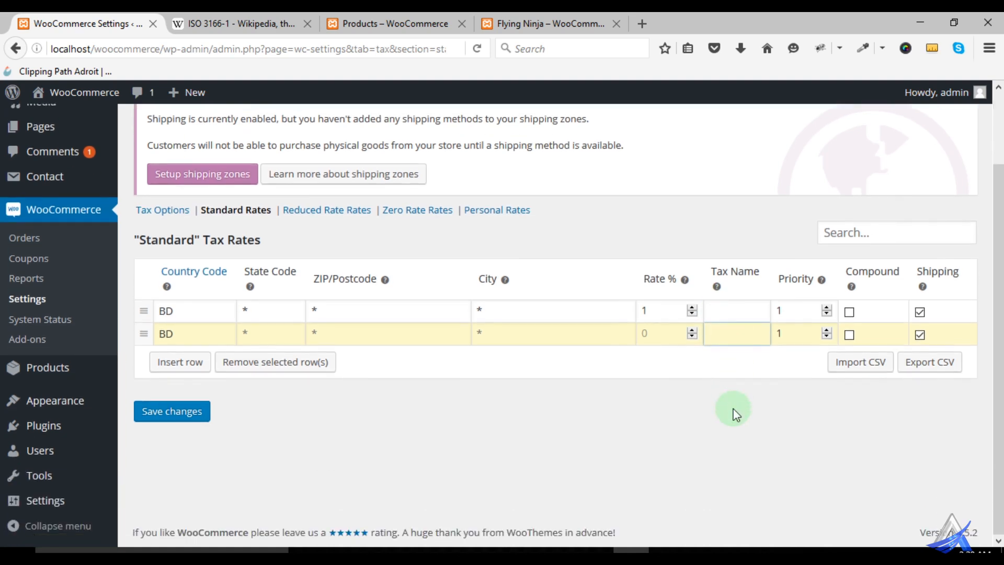
click(727, 330)
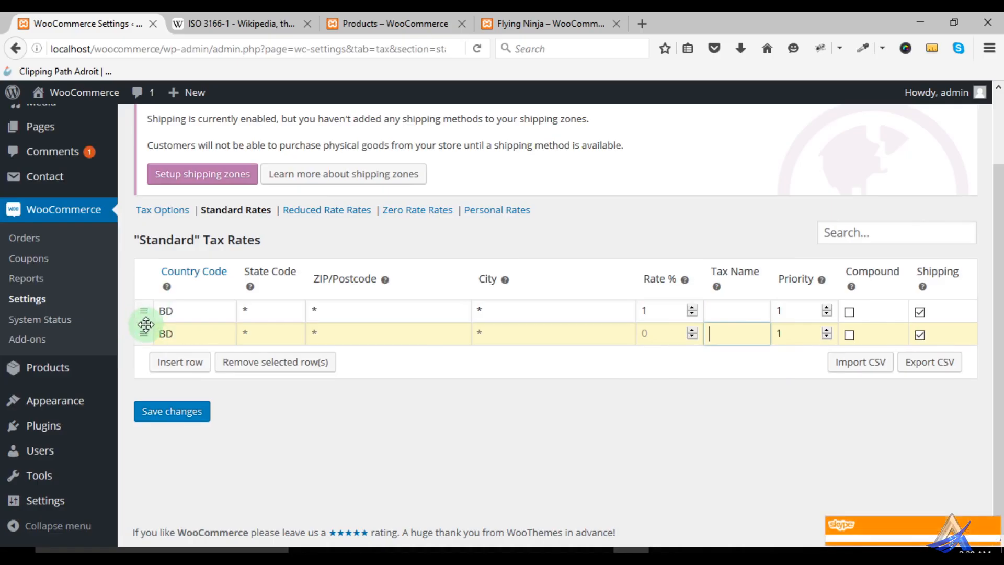
drag(782, 310, 773, 311)
click(827, 330)
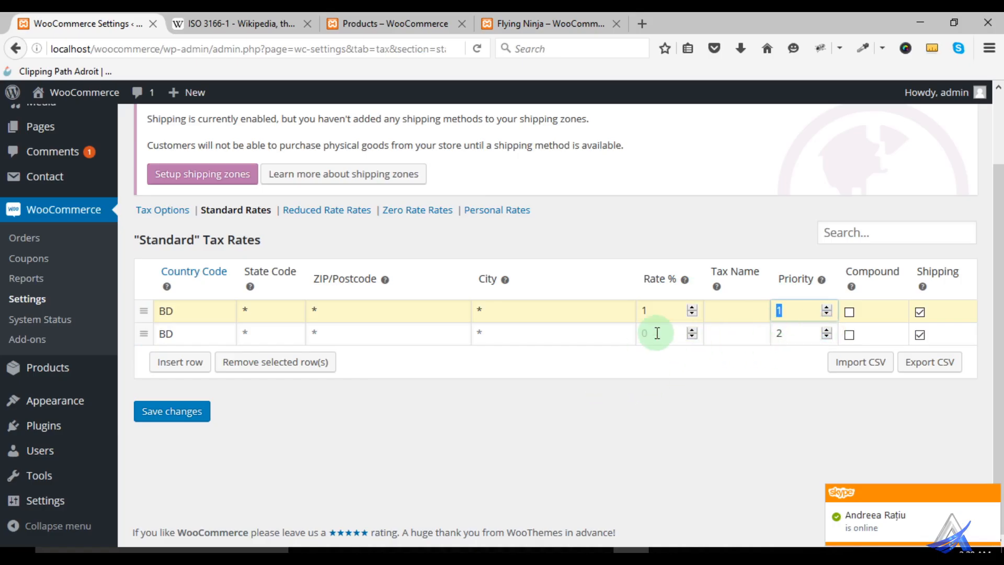
click(638, 334)
text(2)
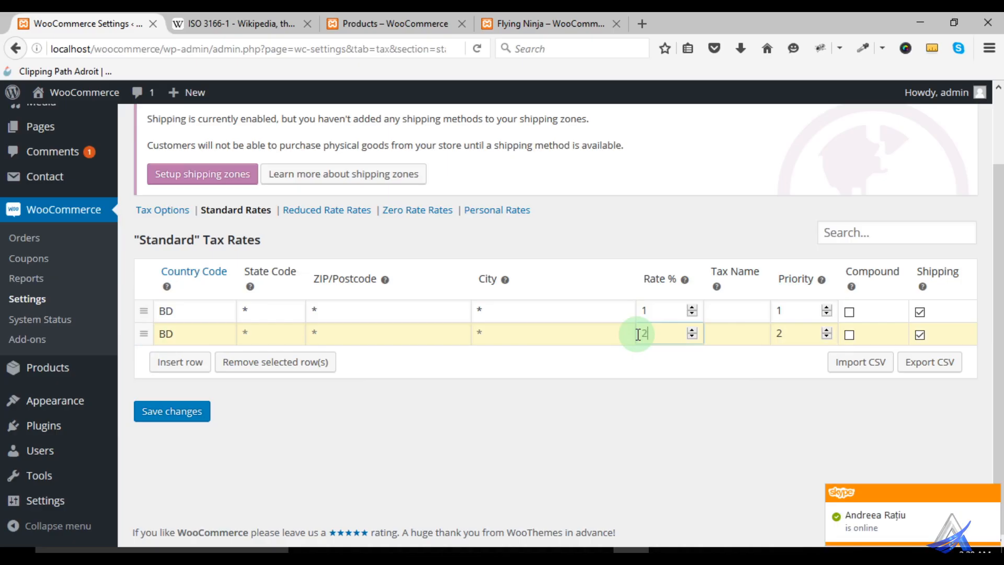
double_click(643, 333)
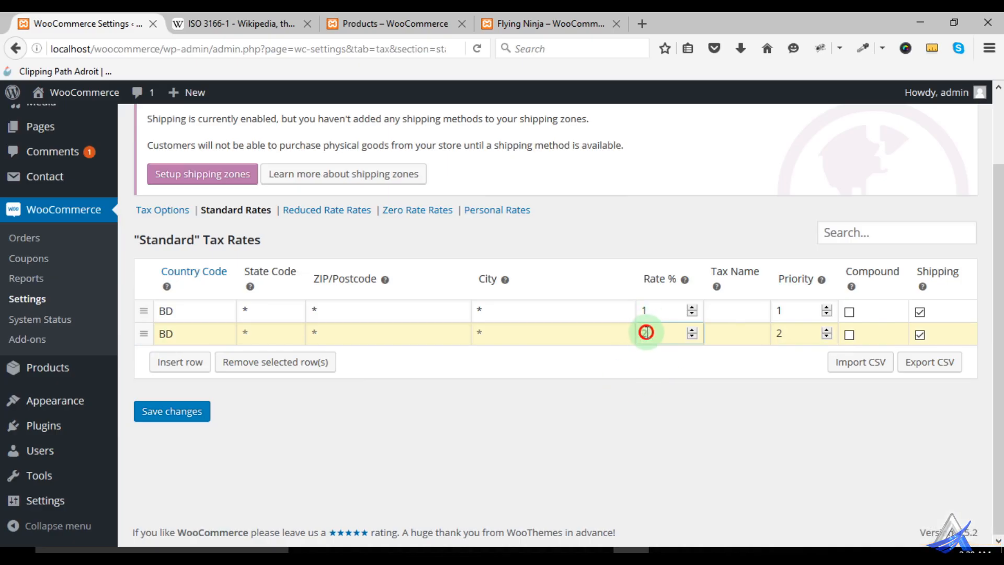
text(1.5)
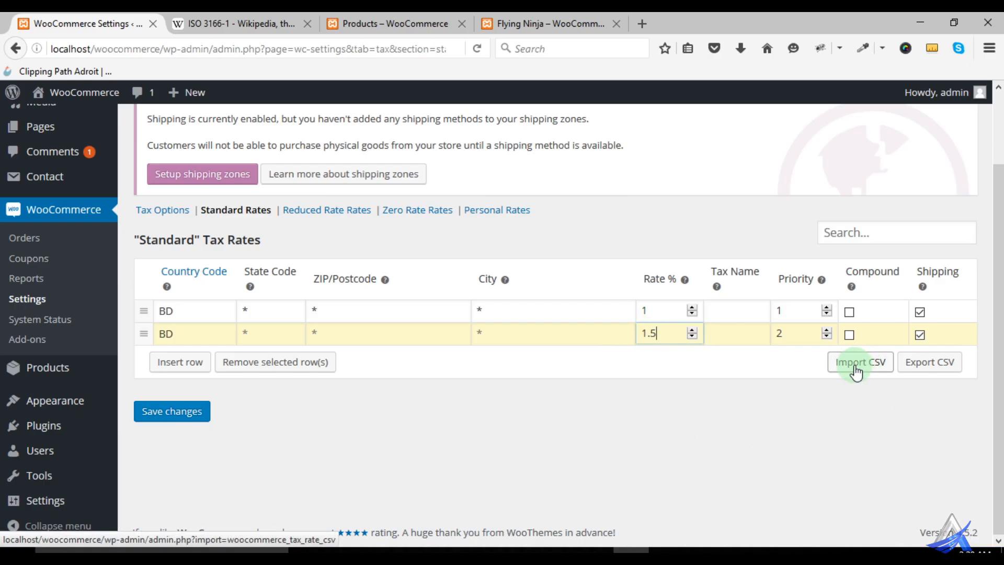
Save the BD standard tax rates, then open the Reduced Rate tax rates table
click(175, 412)
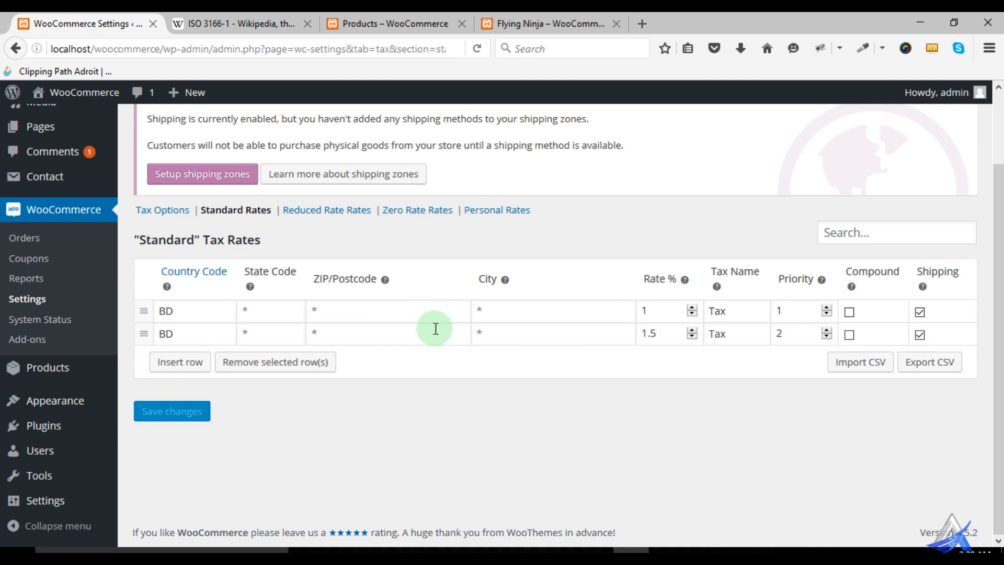
click(312, 214)
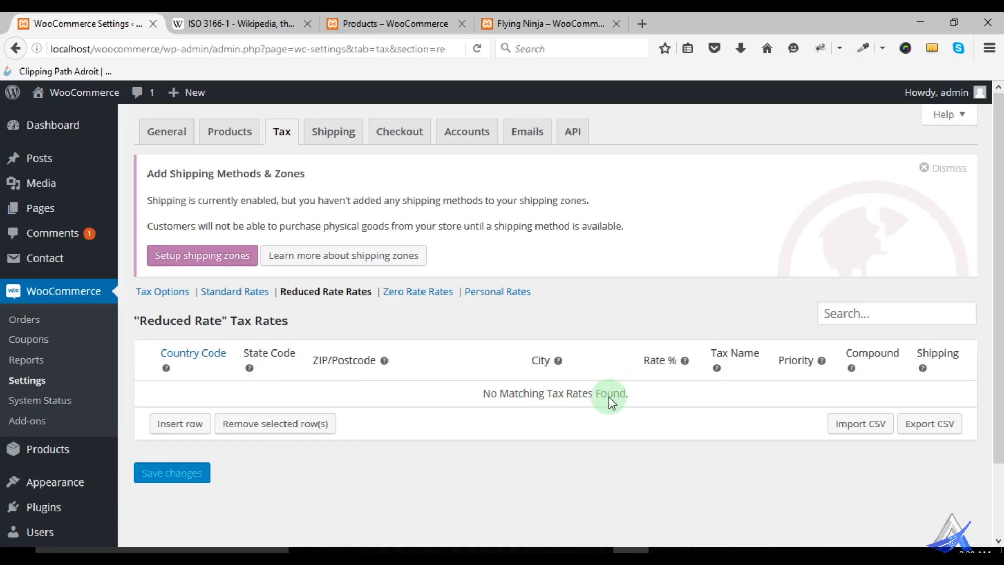
Browse the empty Zero Rate and Personal tables, then reopen Standard rates showing 1% and 1.5%
click(419, 292)
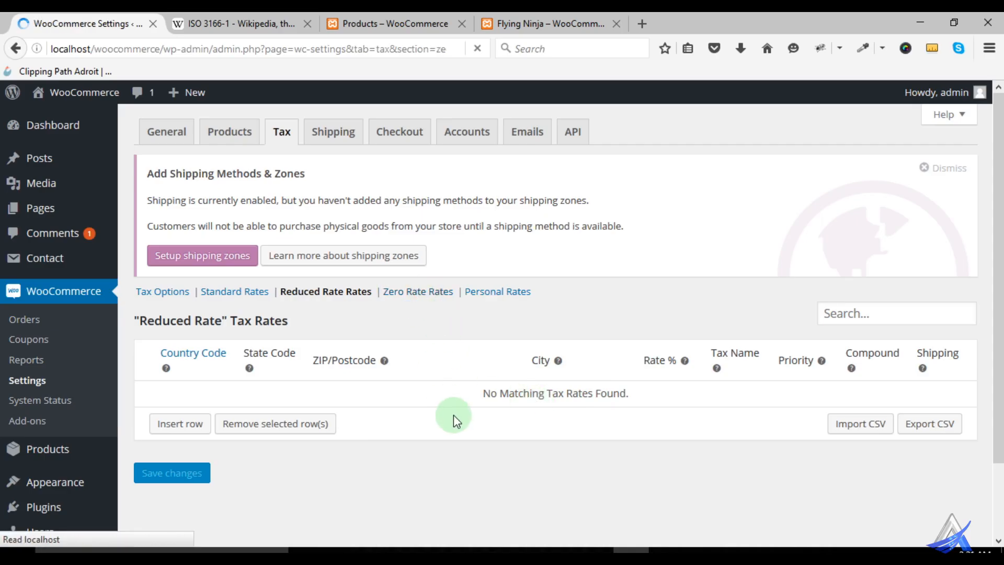
scroll(471, 421, down, 3)
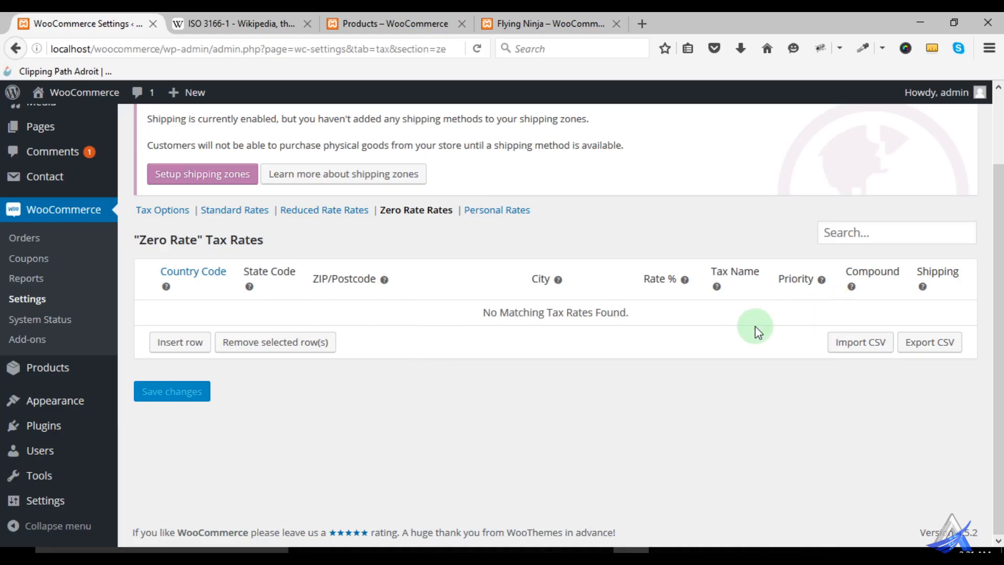
click(504, 221)
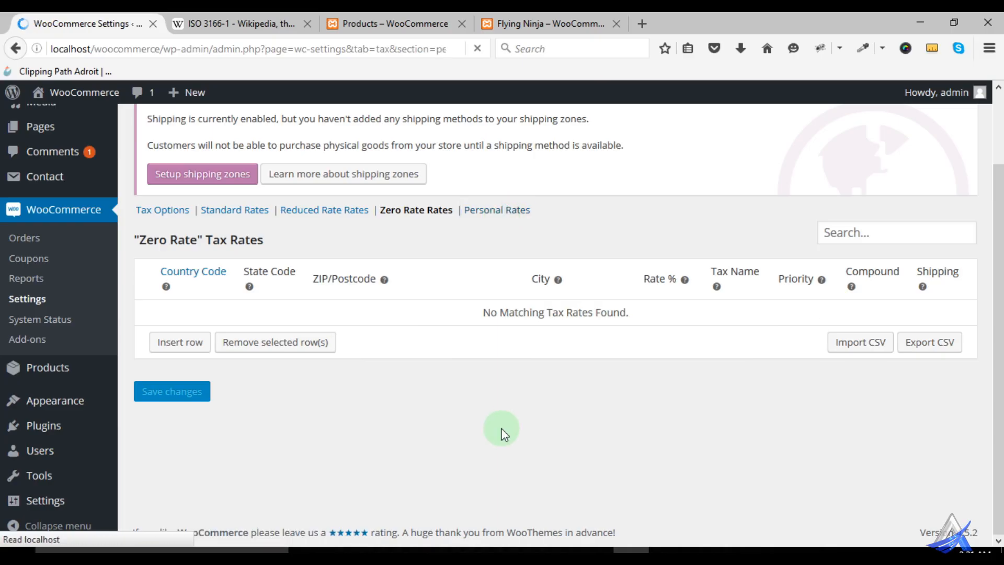
scroll(469, 375, down, 3)
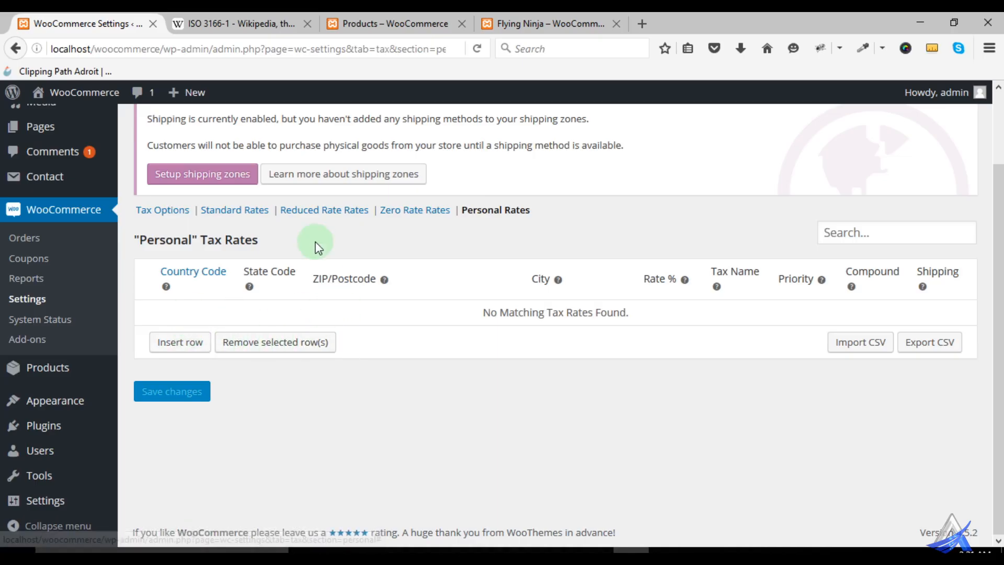
click(256, 209)
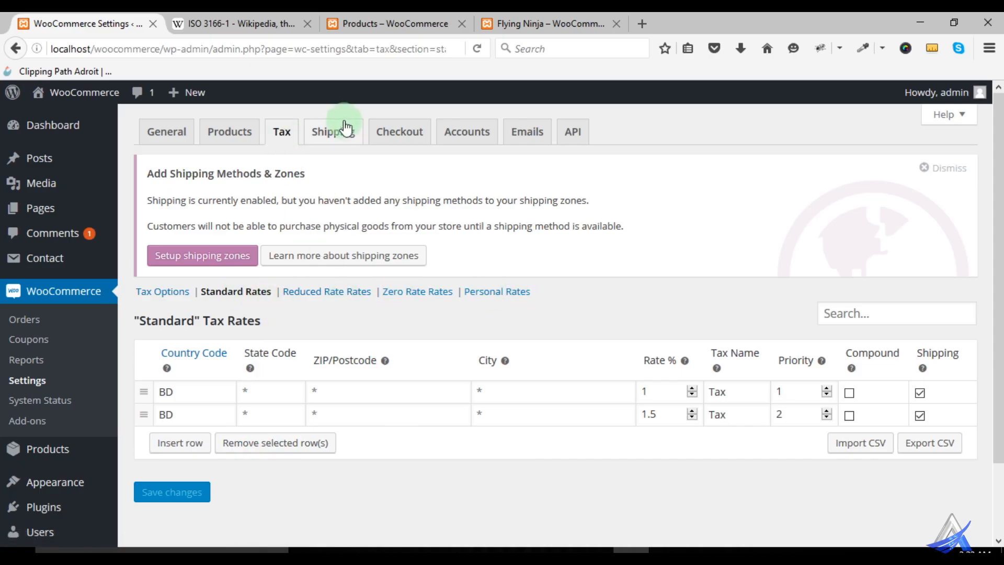
Check the Accounts settings, where My Account is the account page, then open the site's pages list
click(458, 134)
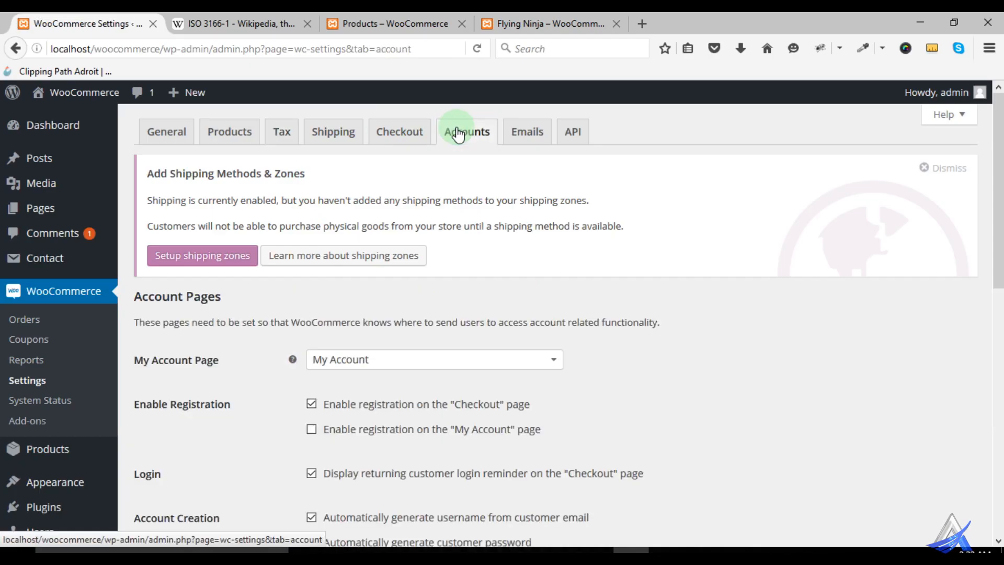
scroll(531, 281, down, 1)
scroll(531, 281, down, 3)
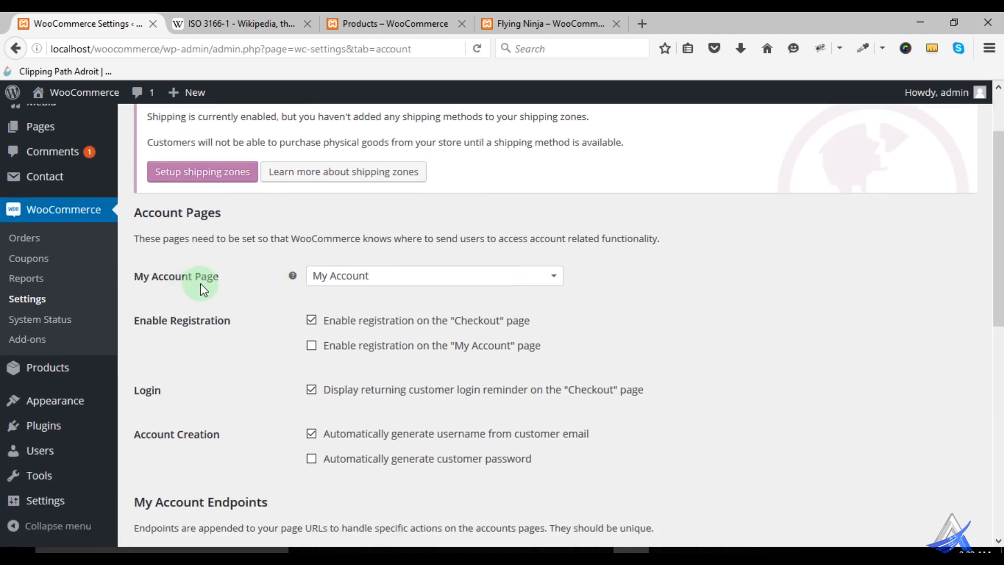
mouse_move(294, 281)
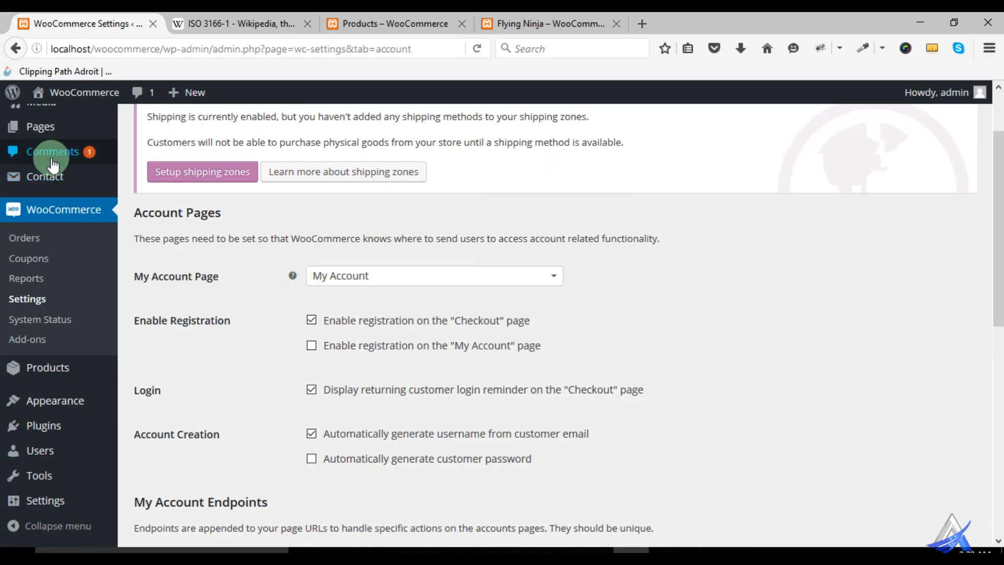
mouse_move(42, 128)
click(135, 130)
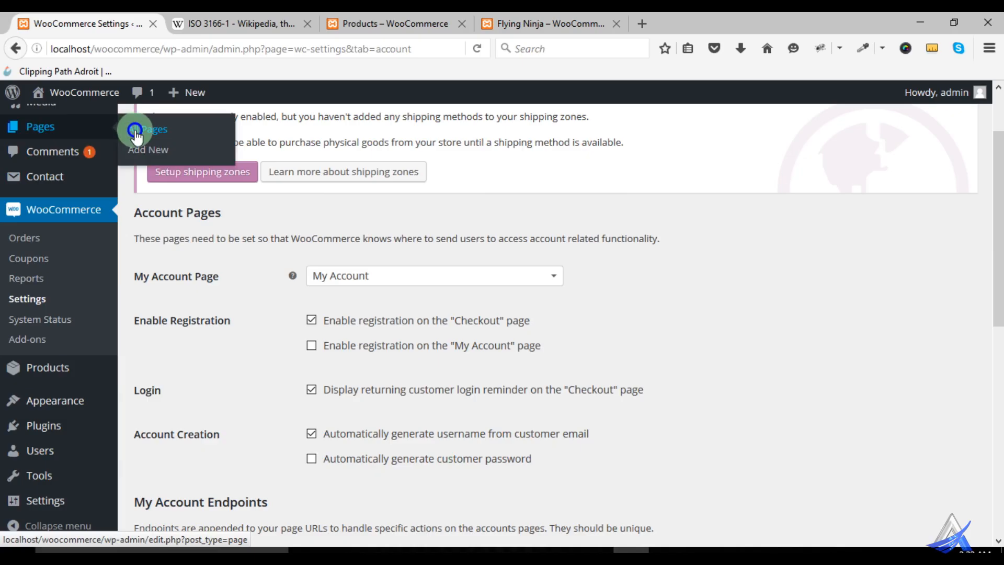
Open the My Account page editor and inspect its [woocommerce_my_account] shortcode
click(152, 136)
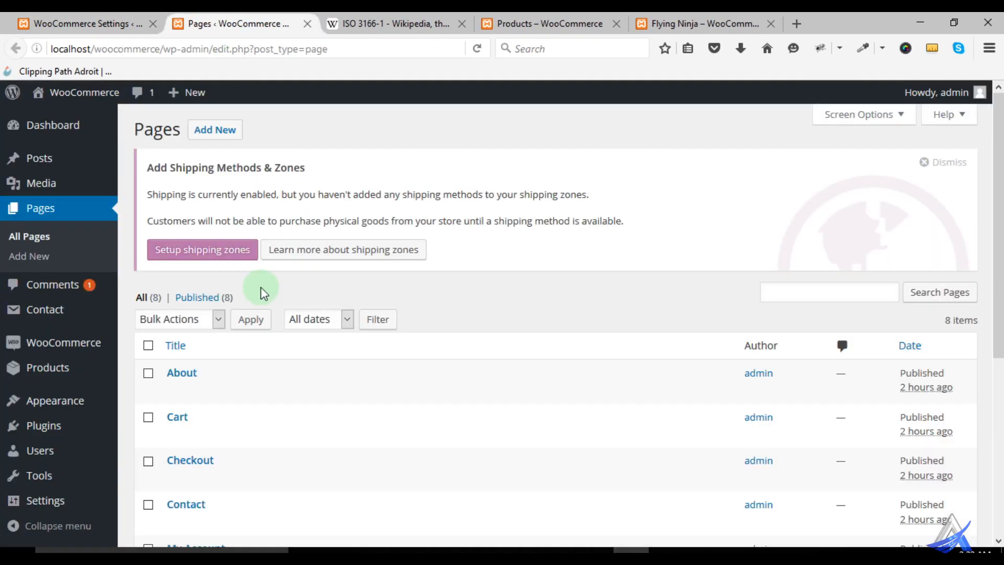
scroll(261, 289, down, 3)
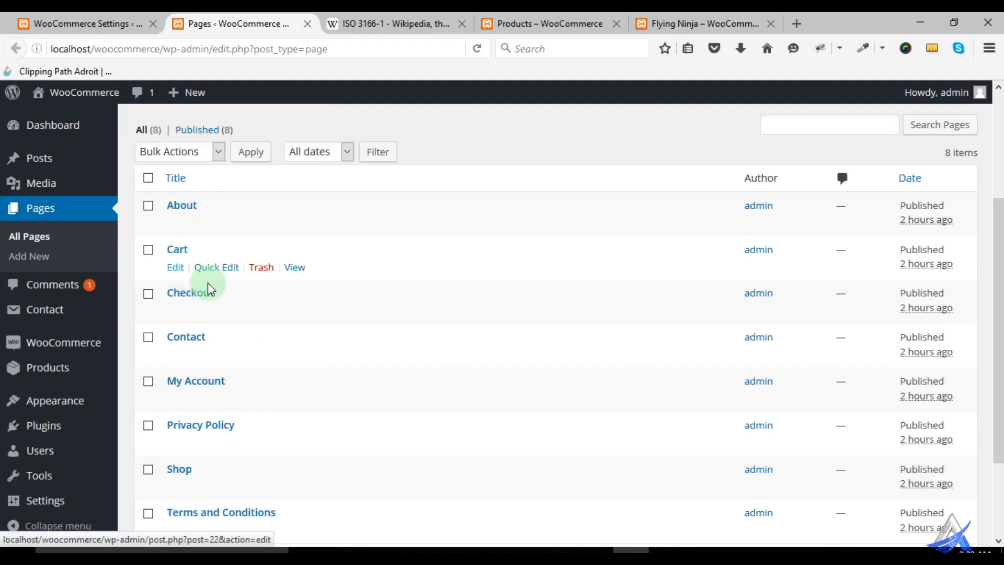
scroll(274, 299, down, 3)
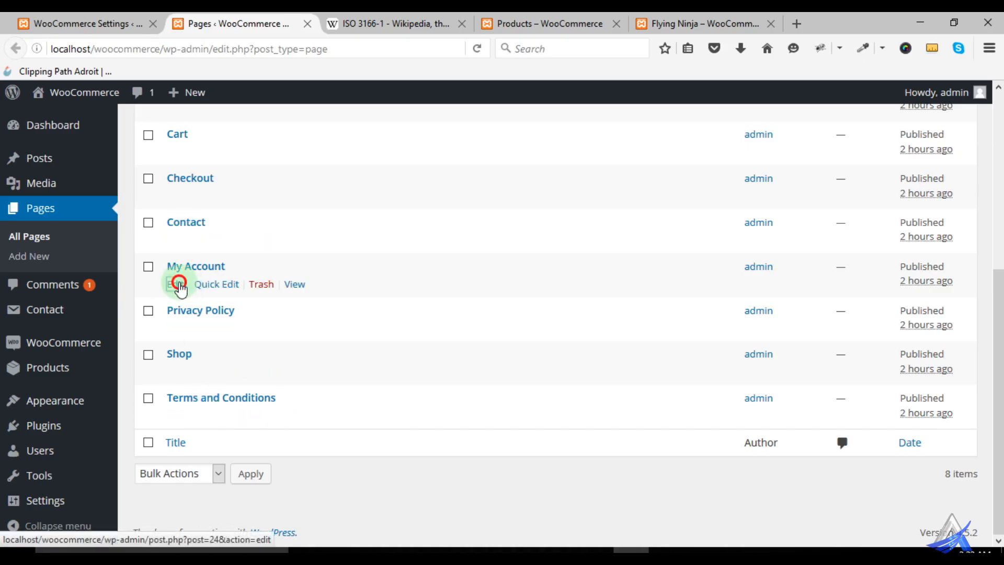
click(175, 284)
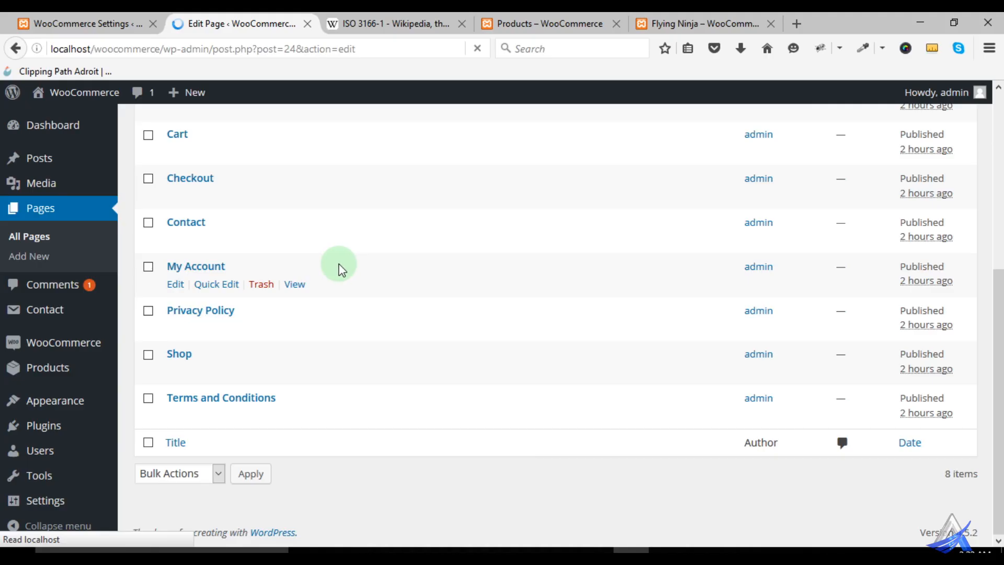
scroll(340, 267, down, 2)
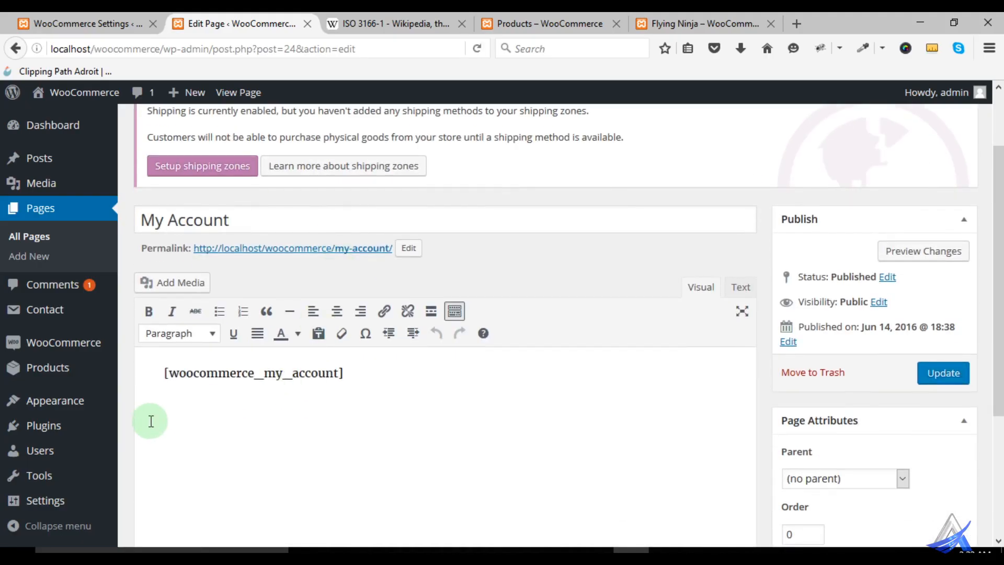
drag(165, 373, 355, 370)
click(356, 369)
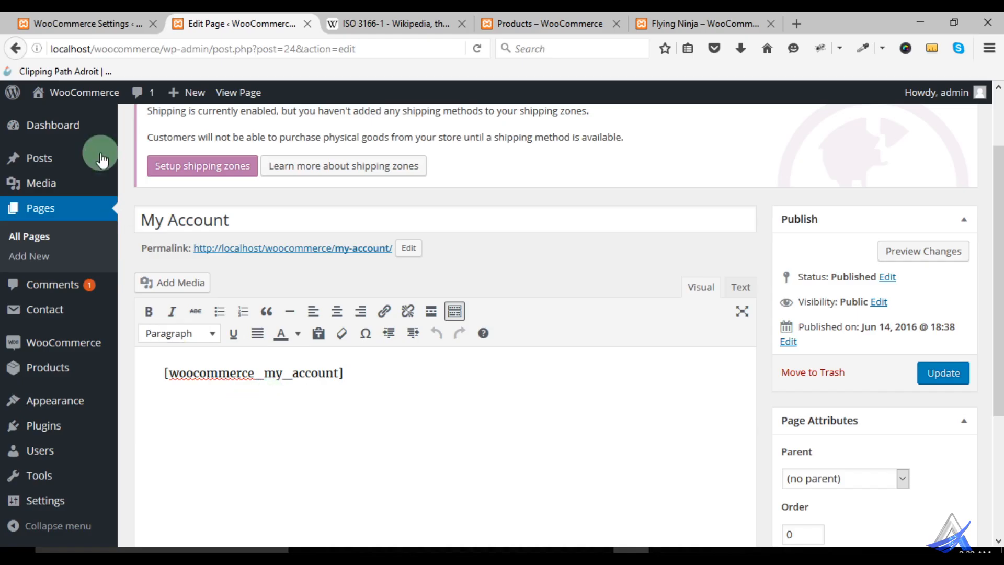
Glance back at the account settings, then switch to the storefront shop page
click(79, 22)
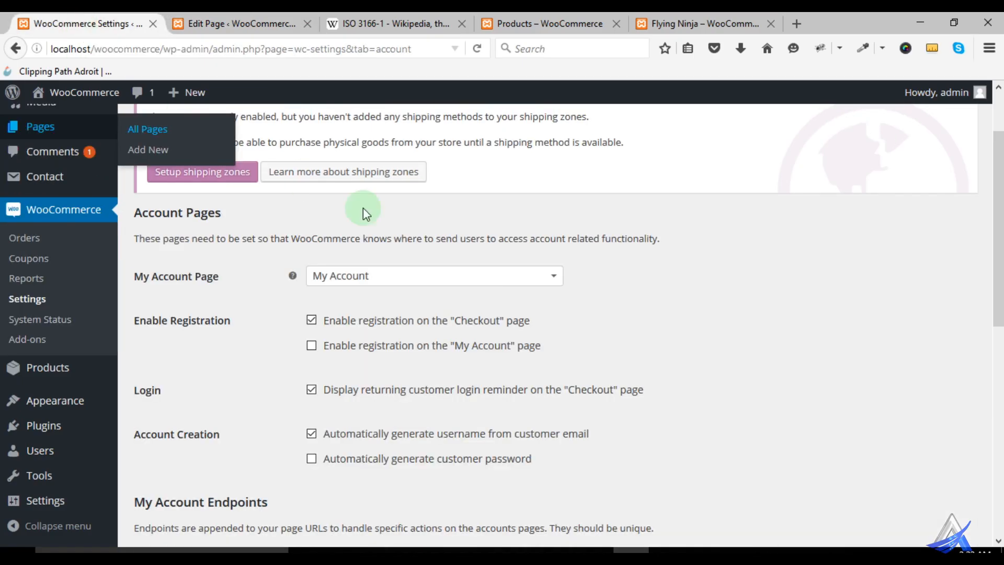
click(219, 23)
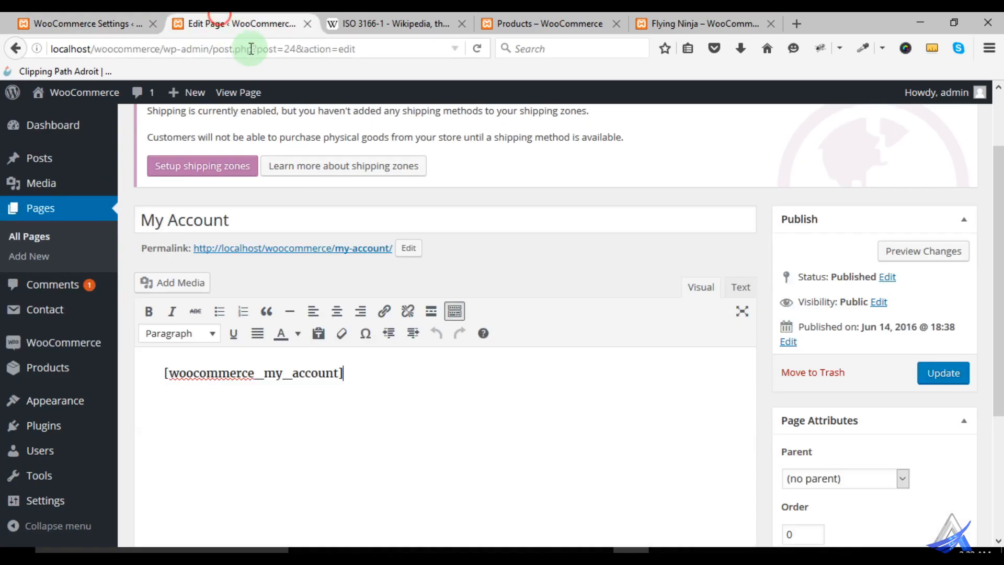
click(502, 23)
View the storefront My Account dashboard, close the ISO 3166-1 Wikipedia tab, and return to settings
scroll(658, 254, up, 10)
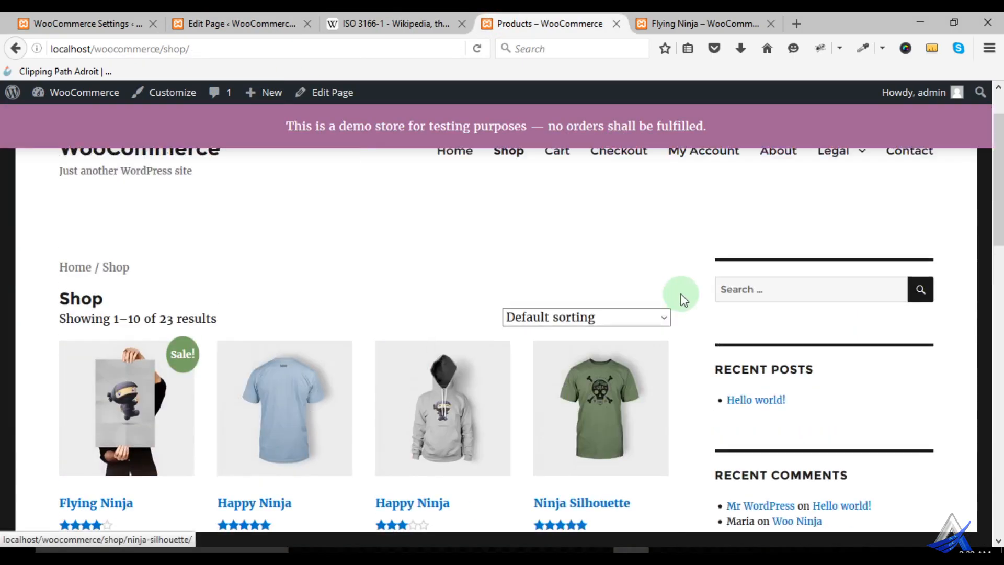
click(703, 217)
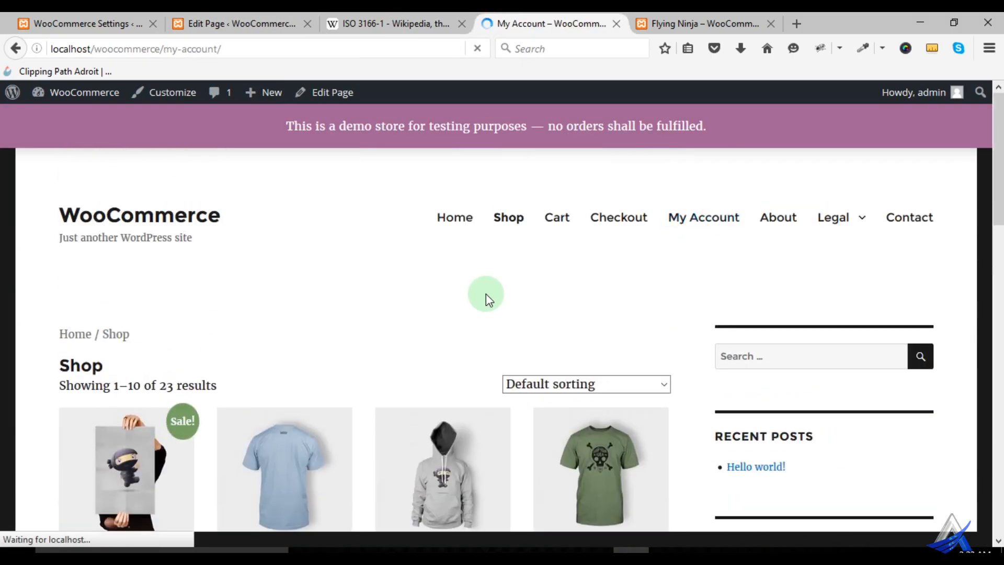
click(461, 24)
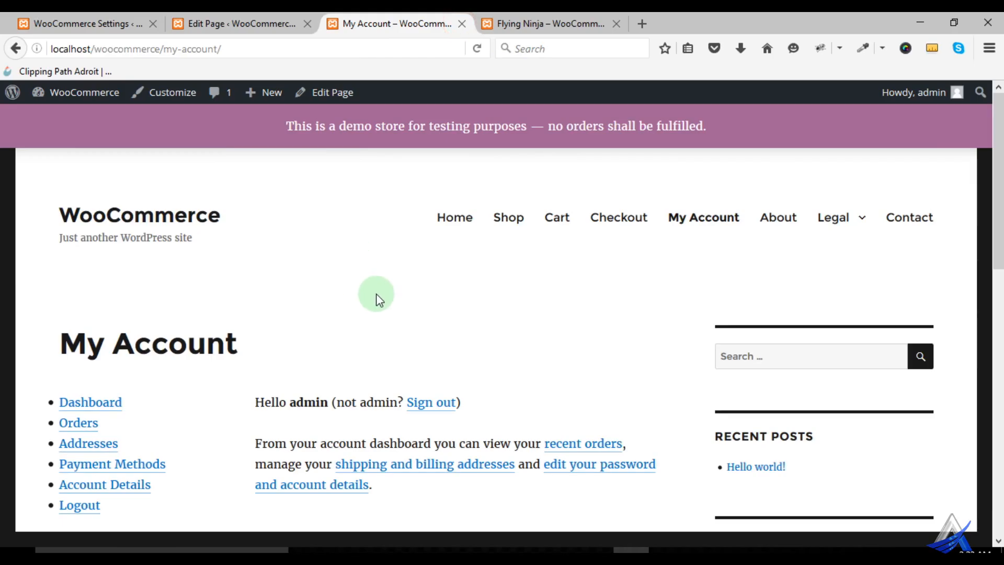
scroll(376, 294, down, 3)
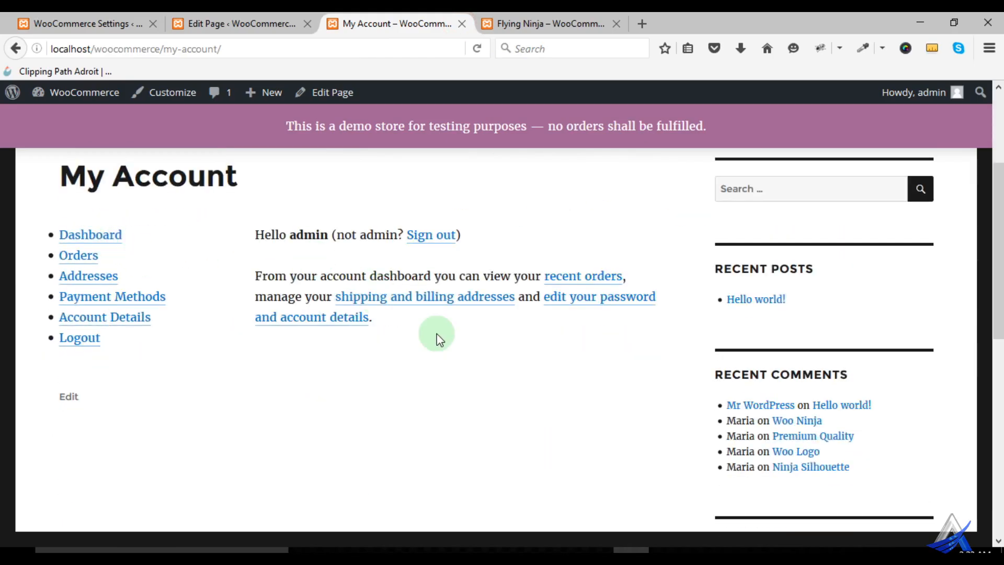
scroll(147, 326, up, 2)
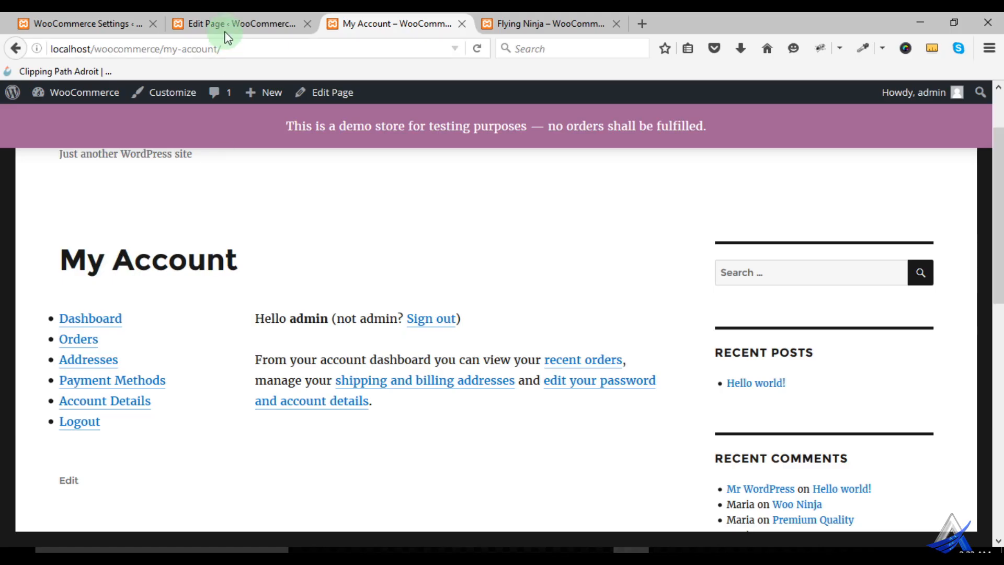
click(202, 23)
click(328, 380)
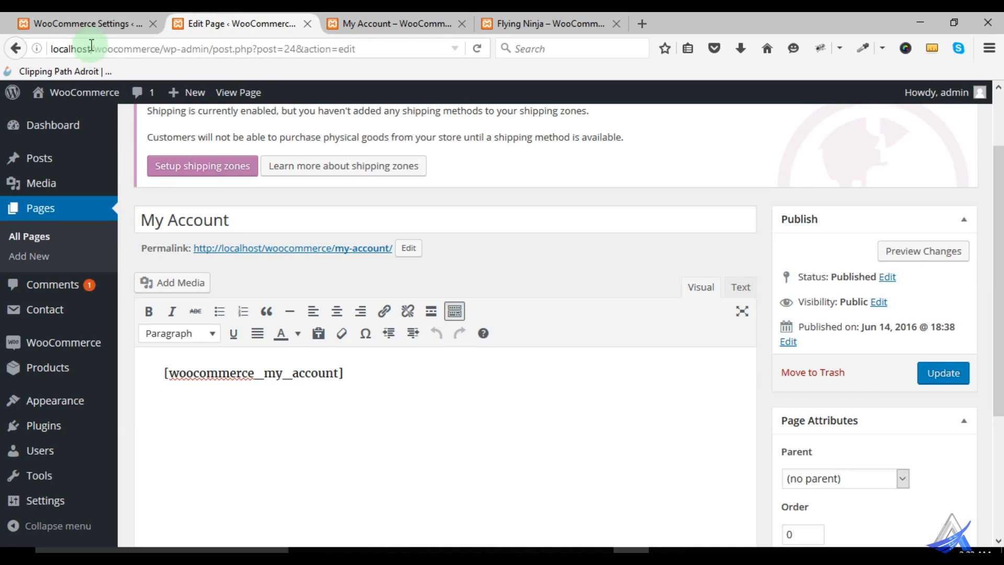
click(86, 23)
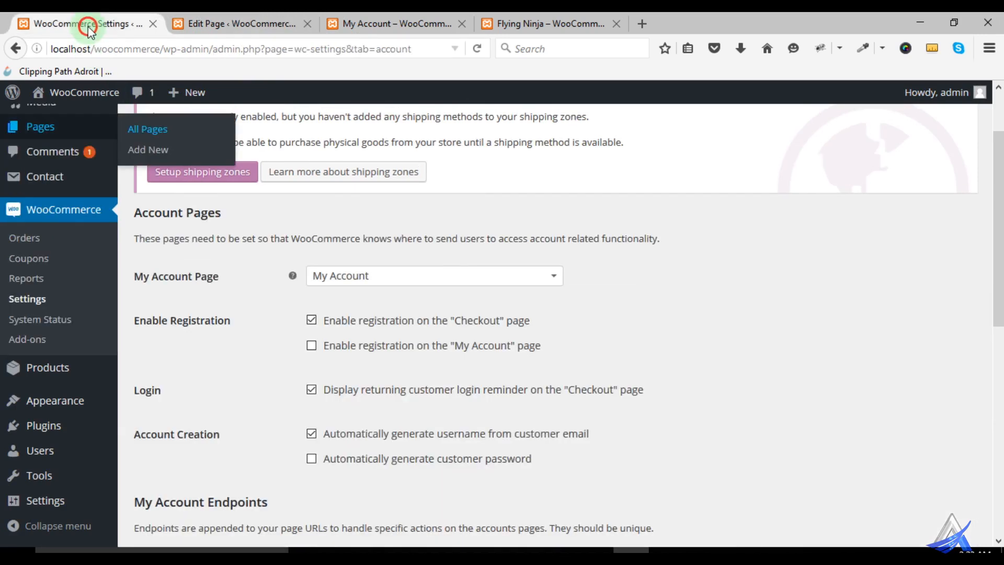
click(228, 286)
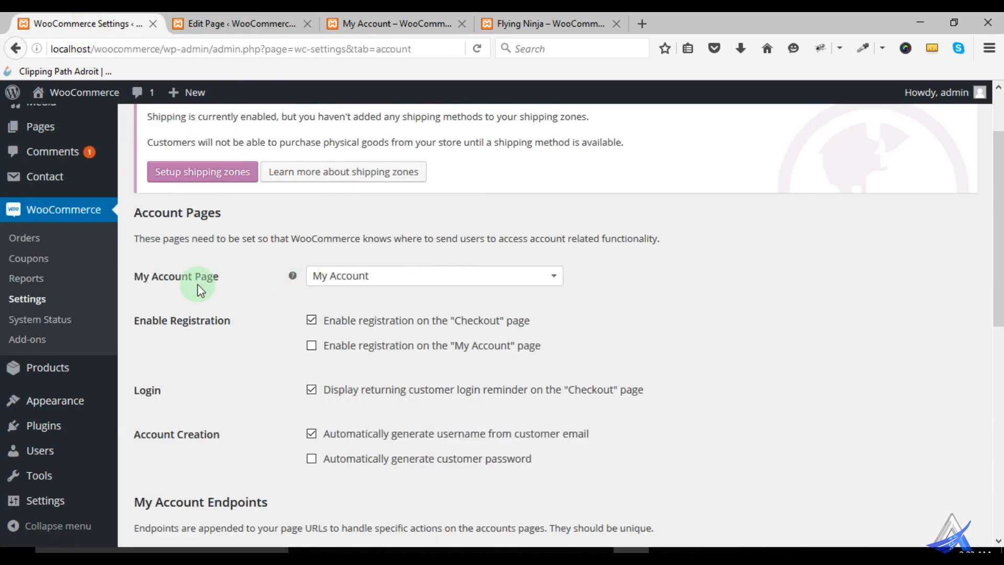
click(336, 276)
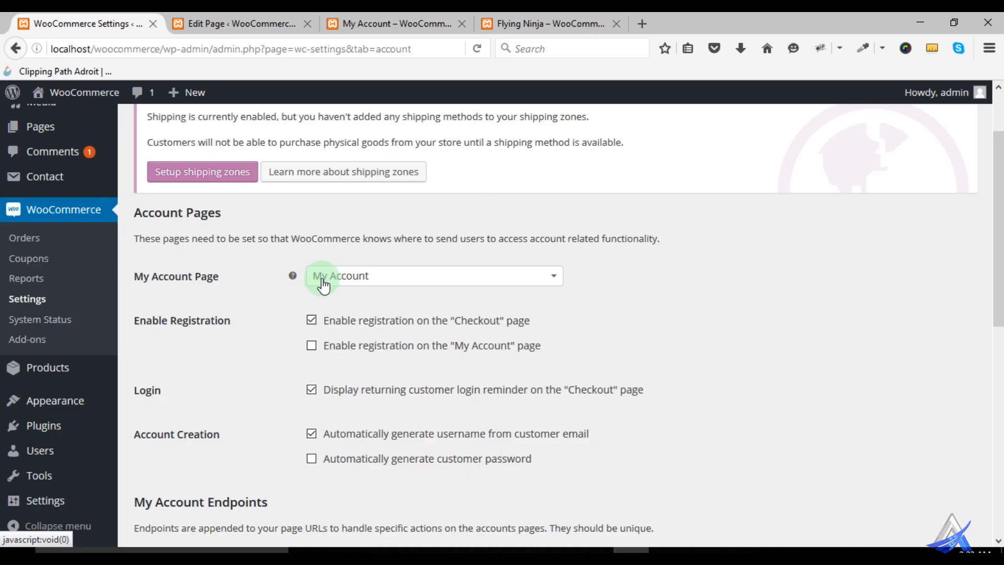
click(347, 276)
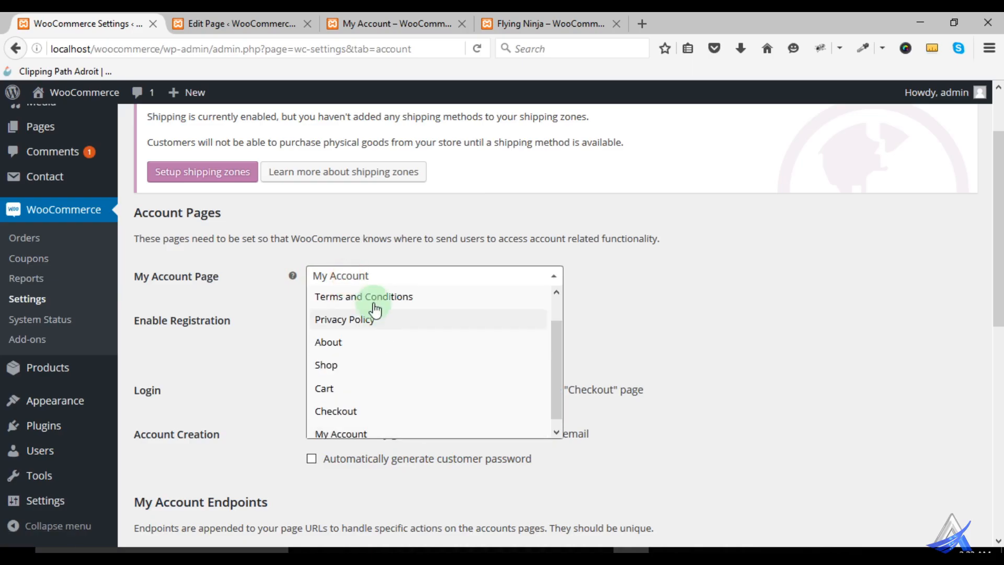
click(685, 312)
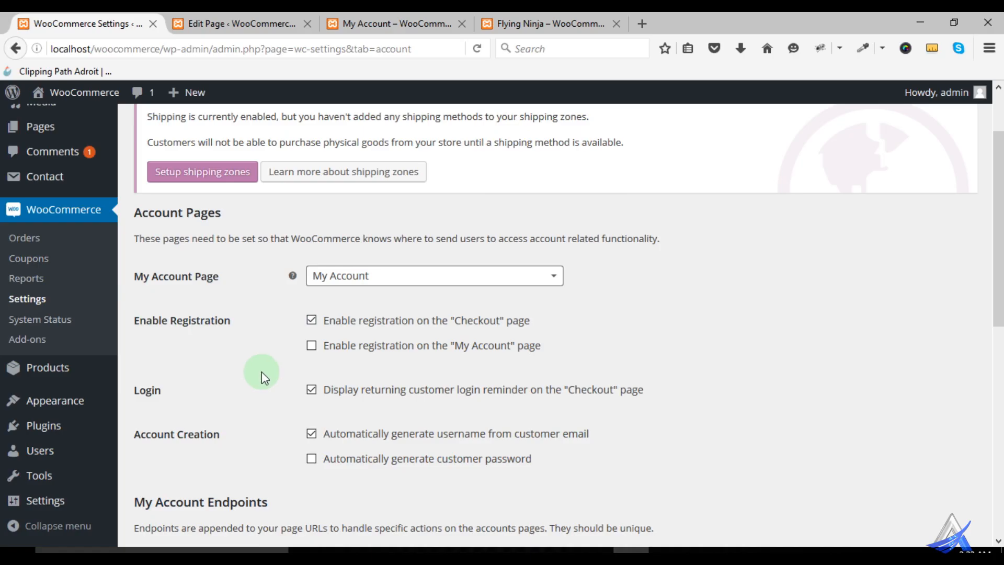
scroll(277, 419, up, 1)
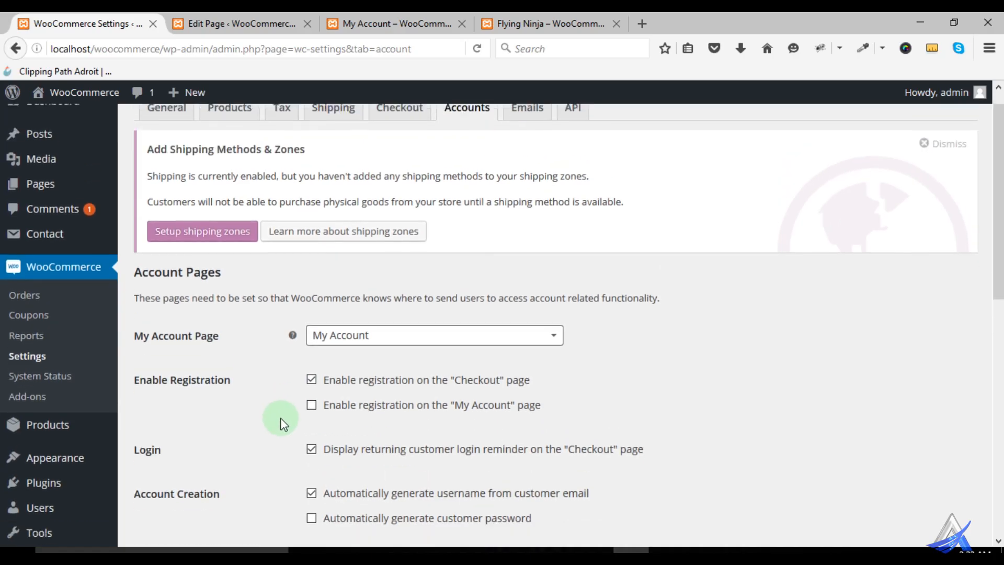
scroll(293, 400, down, 1)
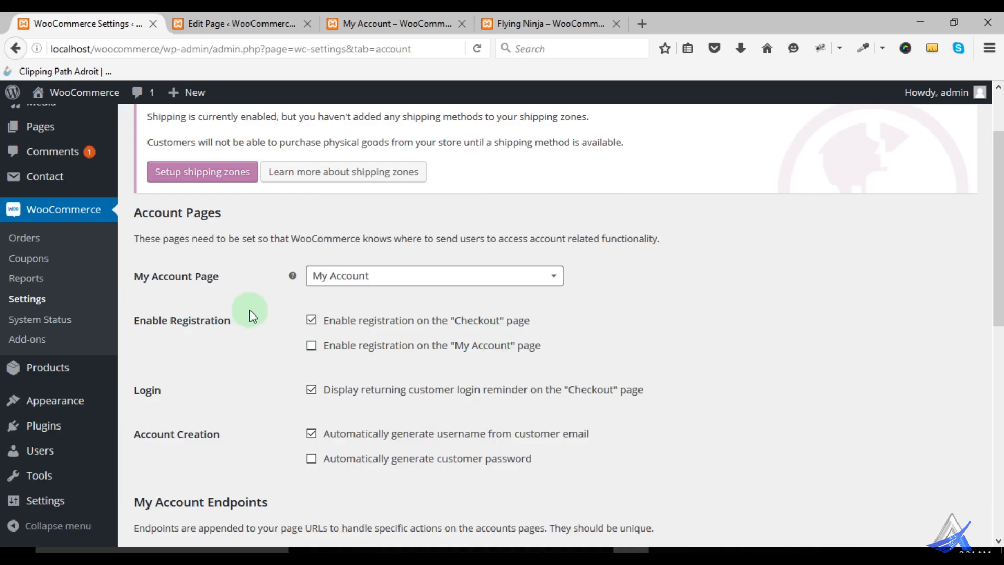
click(312, 321)
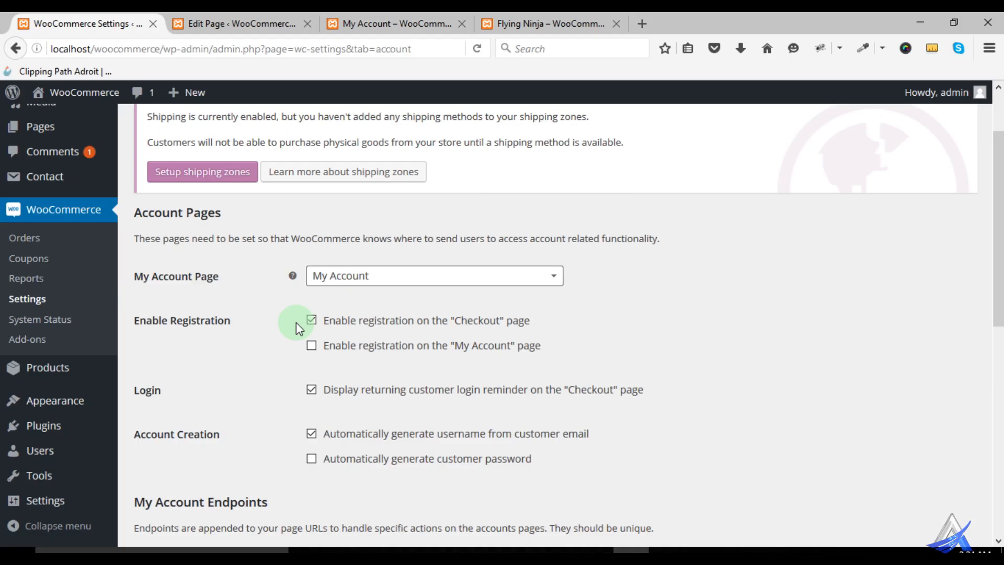
Tick 'Enable registration on the My Account page', comparing against the storefront My Account page
click(366, 23)
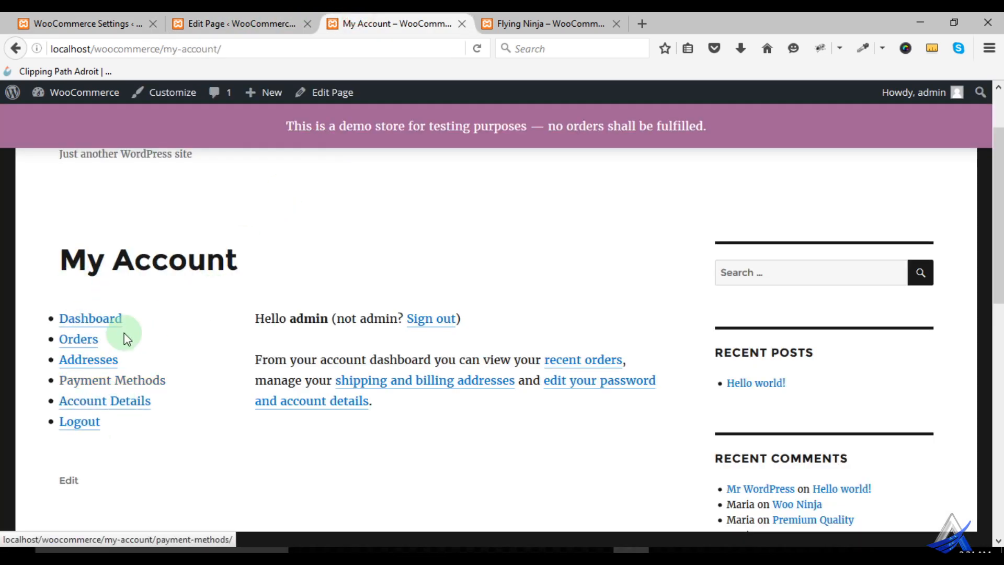
click(101, 27)
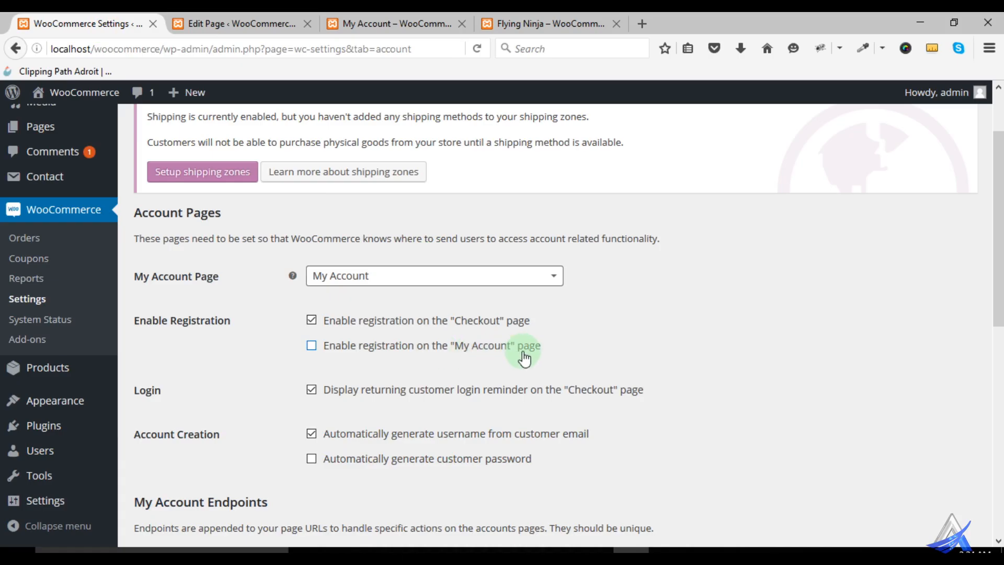
click(312, 345)
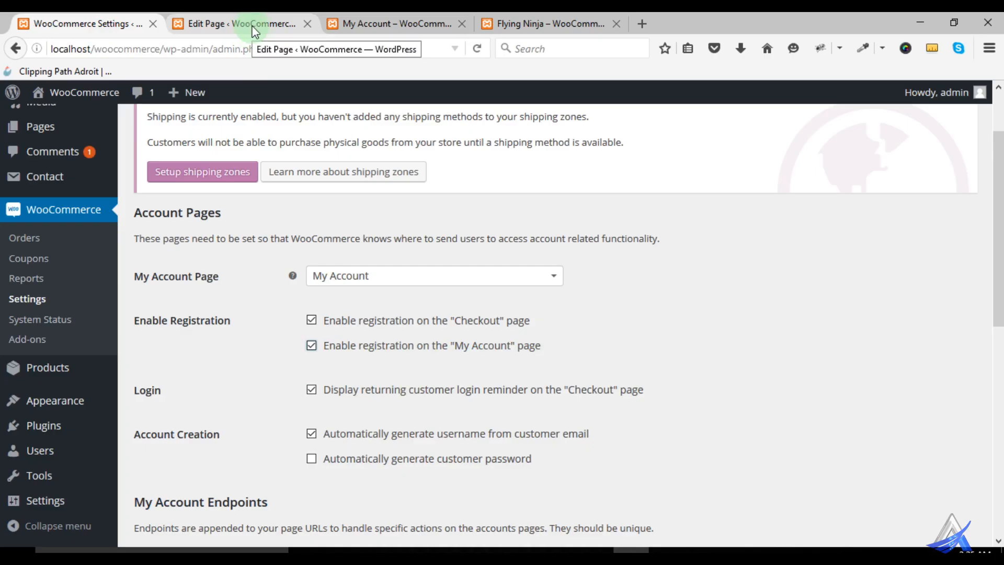
click(361, 23)
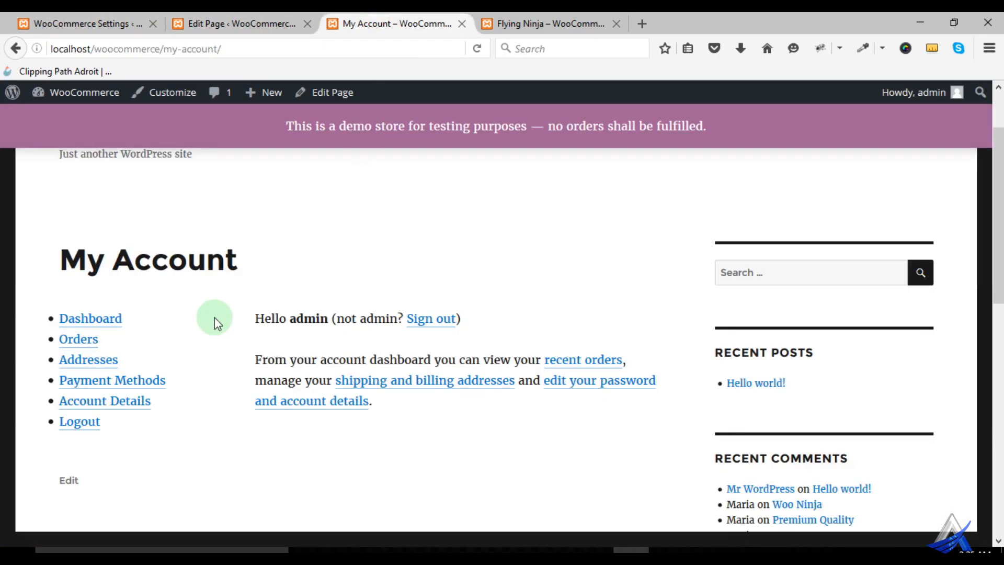
click(50, 18)
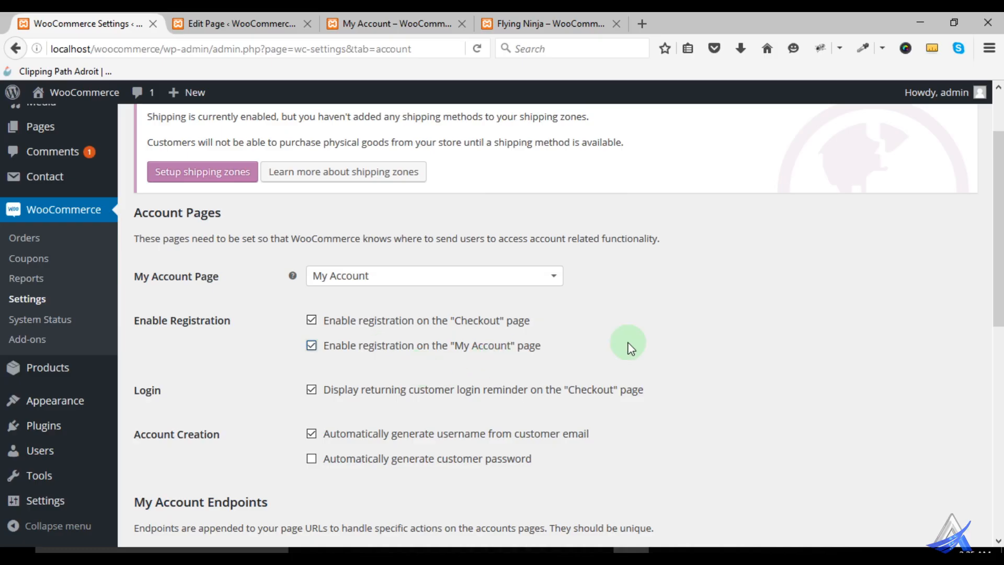
scroll(601, 347, down, 3)
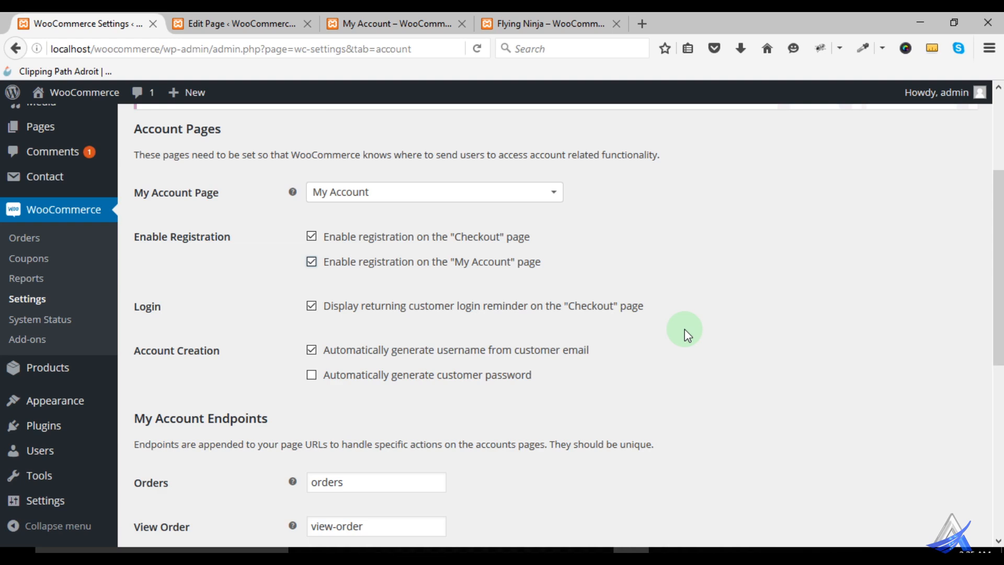
scroll(444, 355, down, 3)
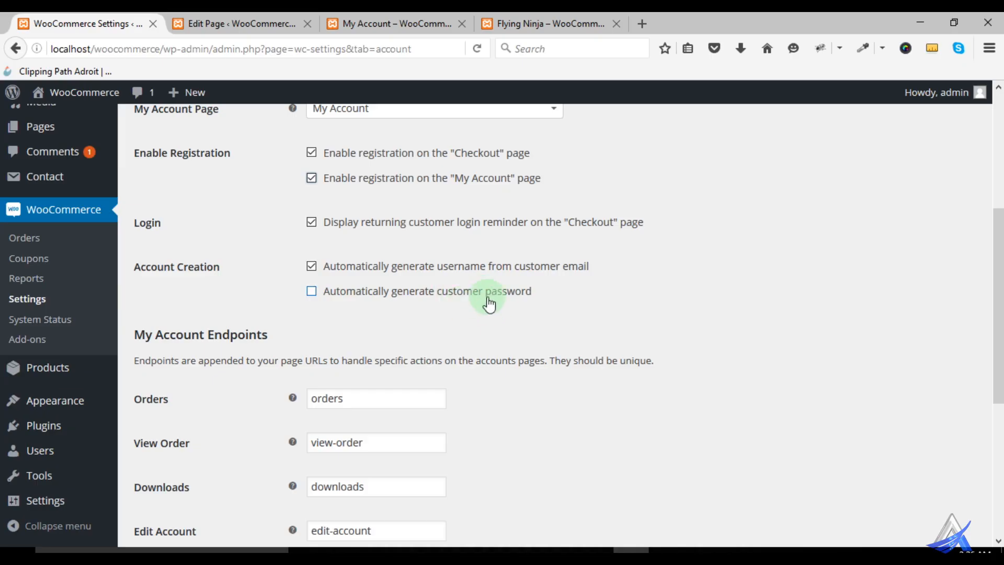
scroll(571, 325, down, 3)
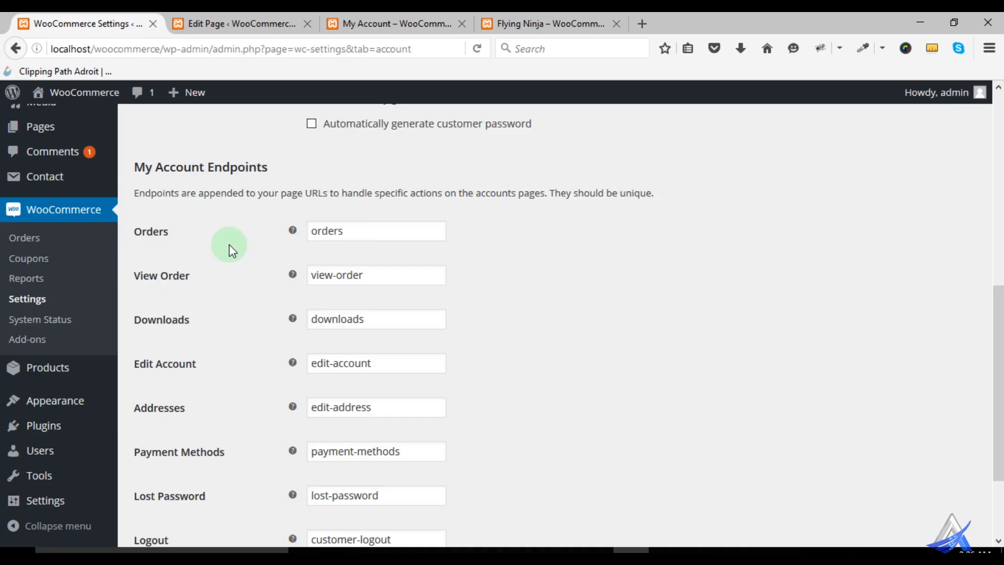
scroll(229, 244, down, 2)
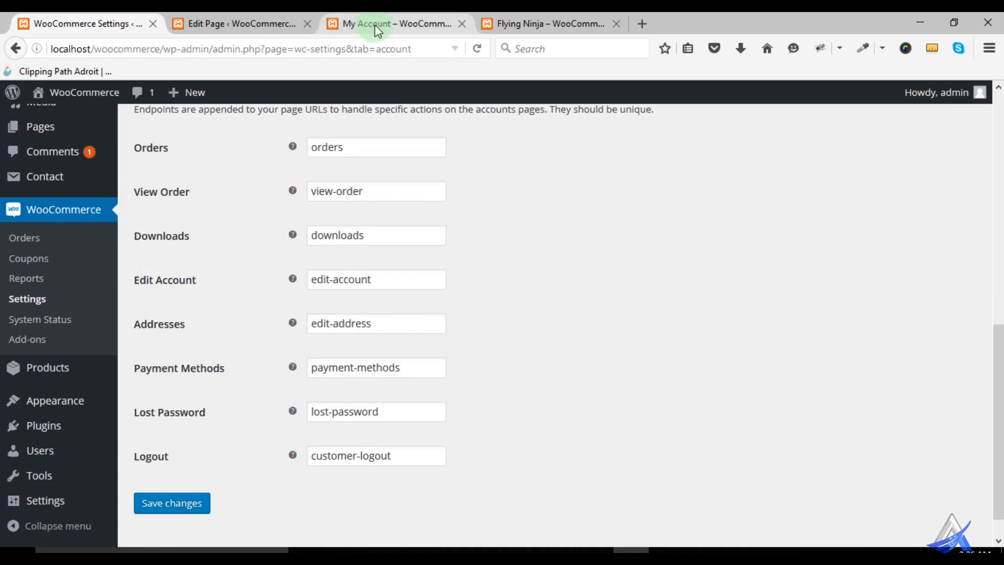
Copy the Orders endpoint value and load my-account/orders on the storefront
click(376, 31)
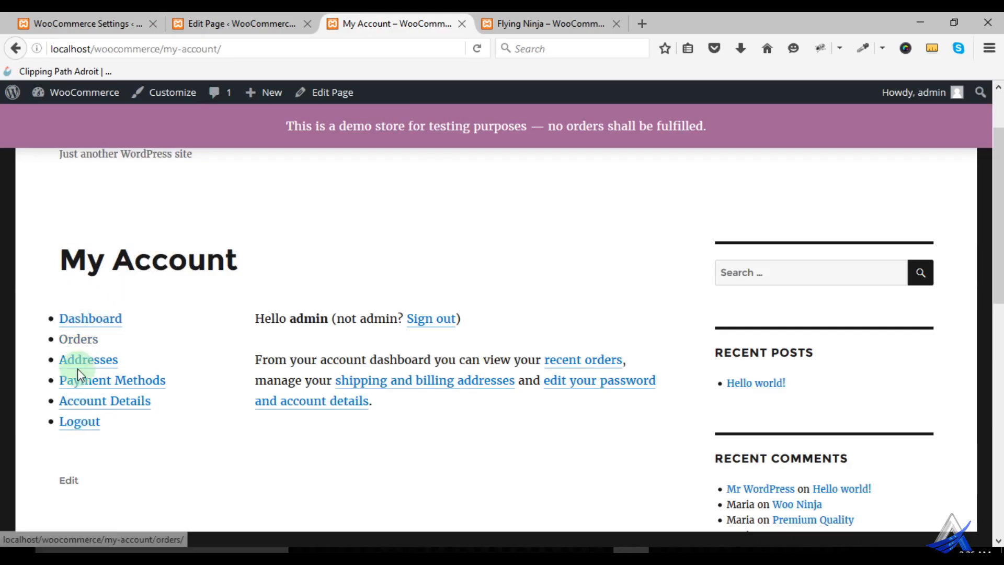
click(64, 26)
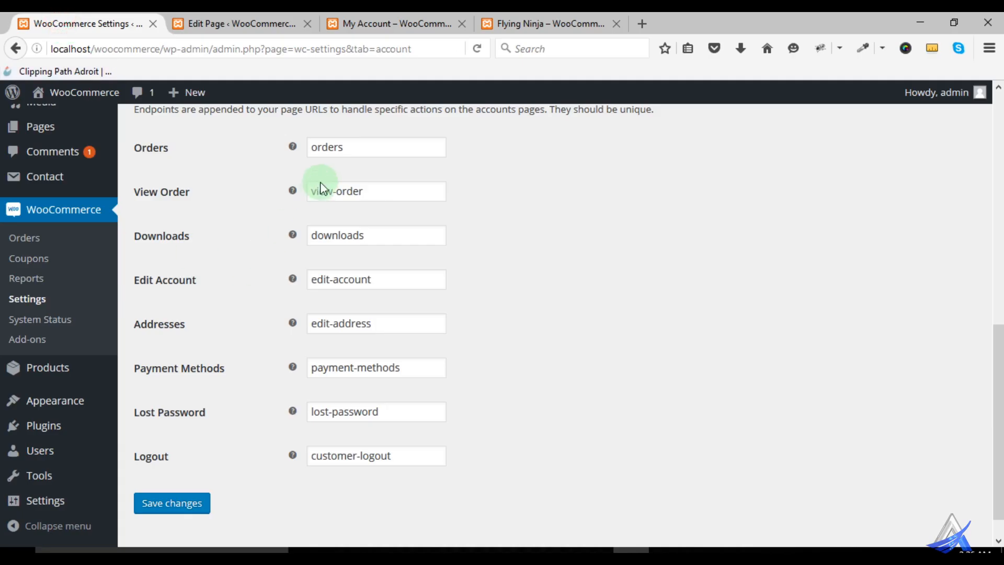
mouse_move(294, 147)
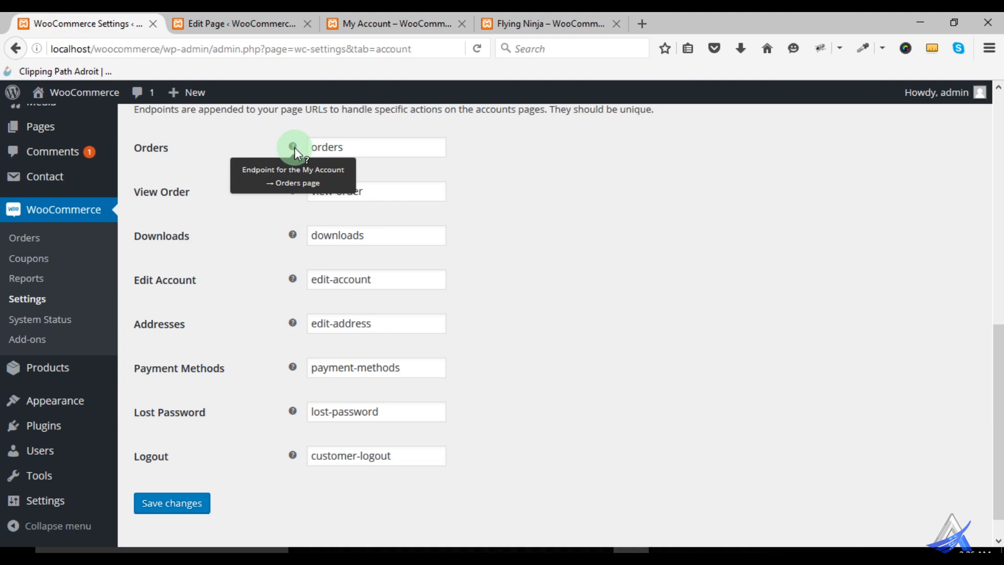
click(352, 146)
drag(310, 147, 352, 148)
key(ctrl+c)
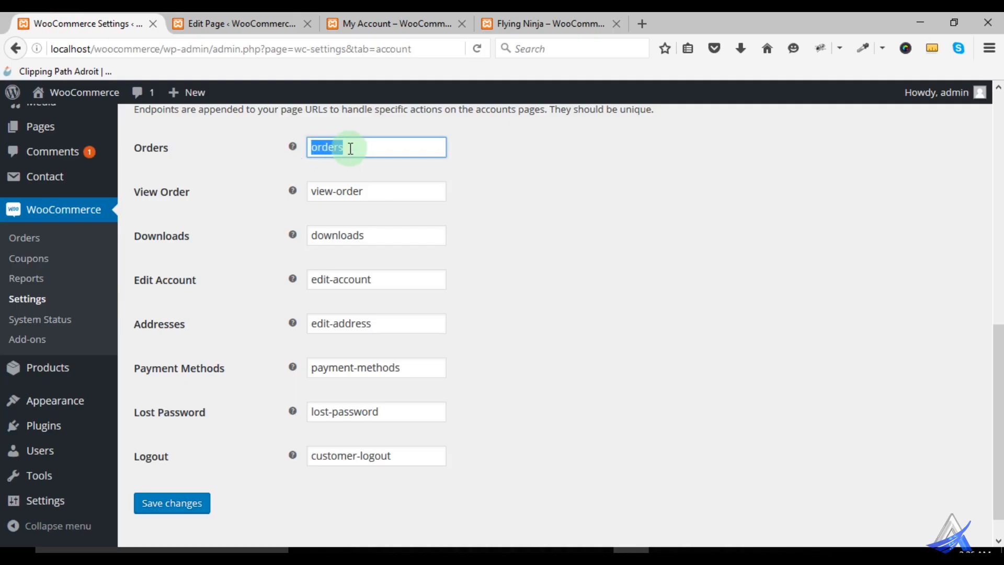
click(383, 23)
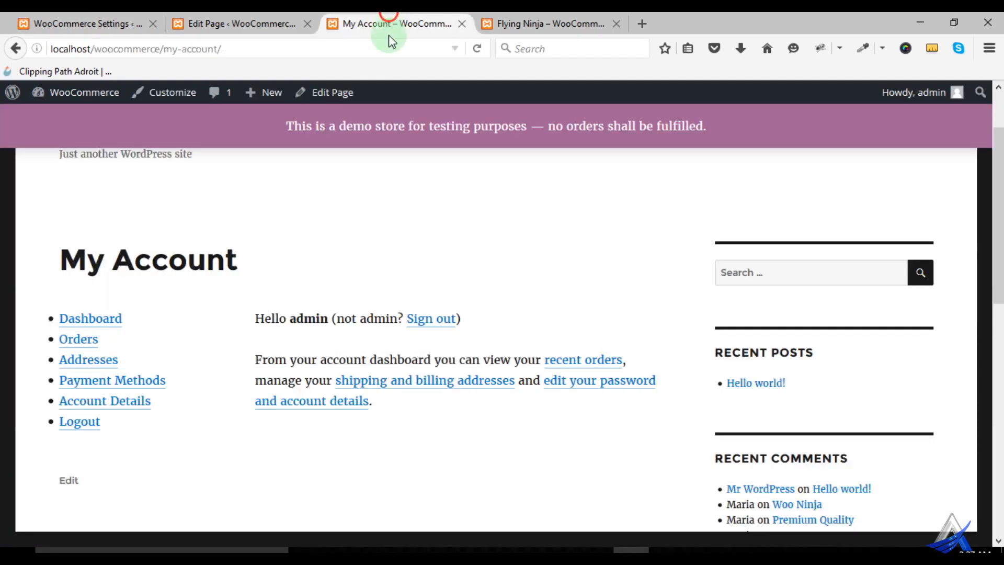
click(245, 48)
click(237, 49)
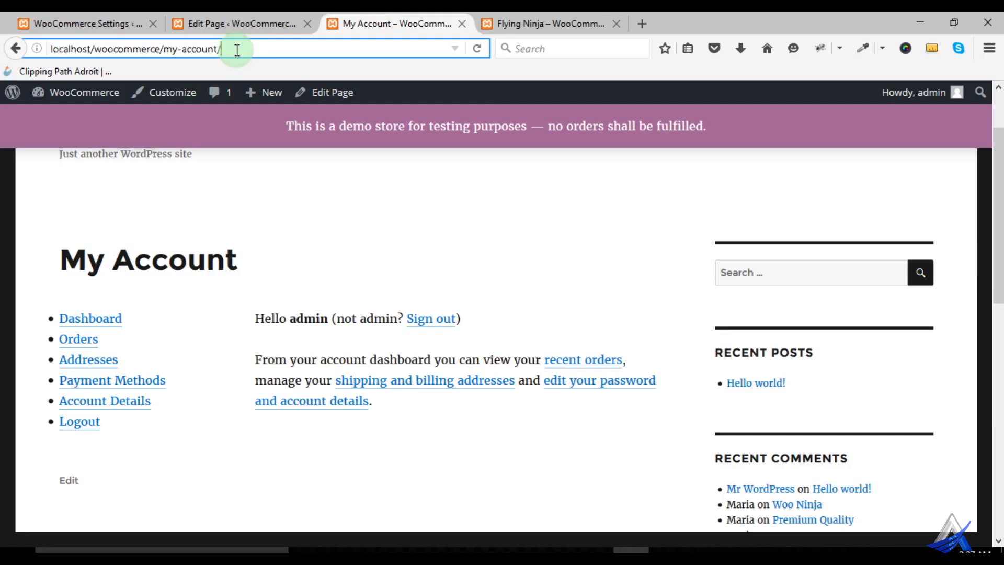
key(ctrl+v)
key(Return)
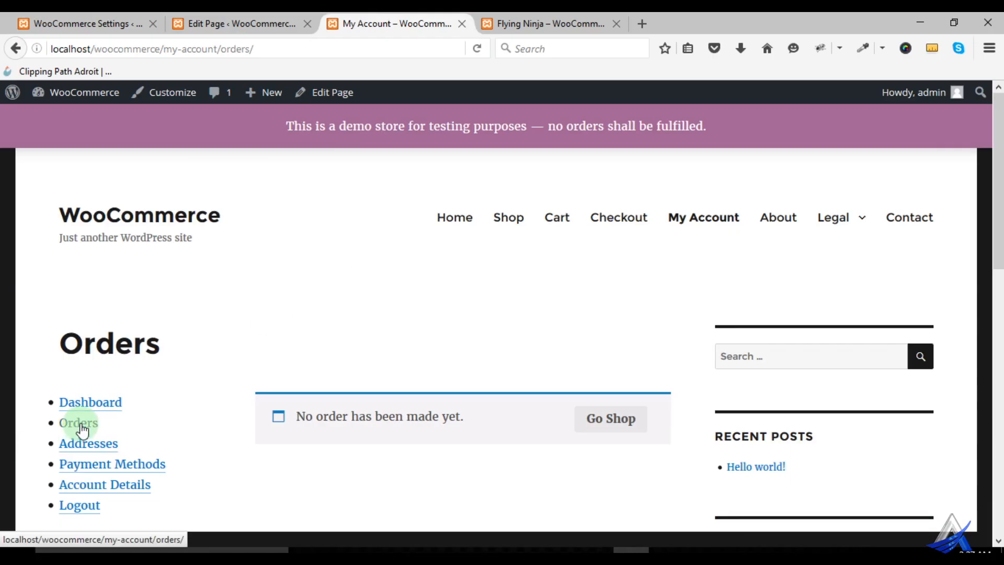
Review the View Order, Downloads, Edit Account, Addresses, Payment Methods, Lost Password and Logout endpoints
click(113, 23)
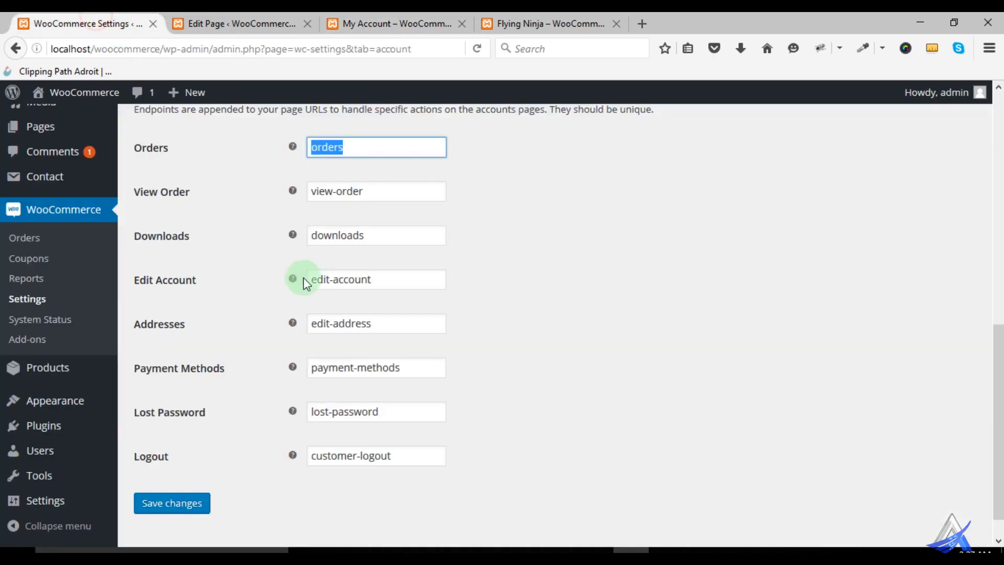
click(373, 195)
click(393, 230)
click(390, 278)
click(391, 324)
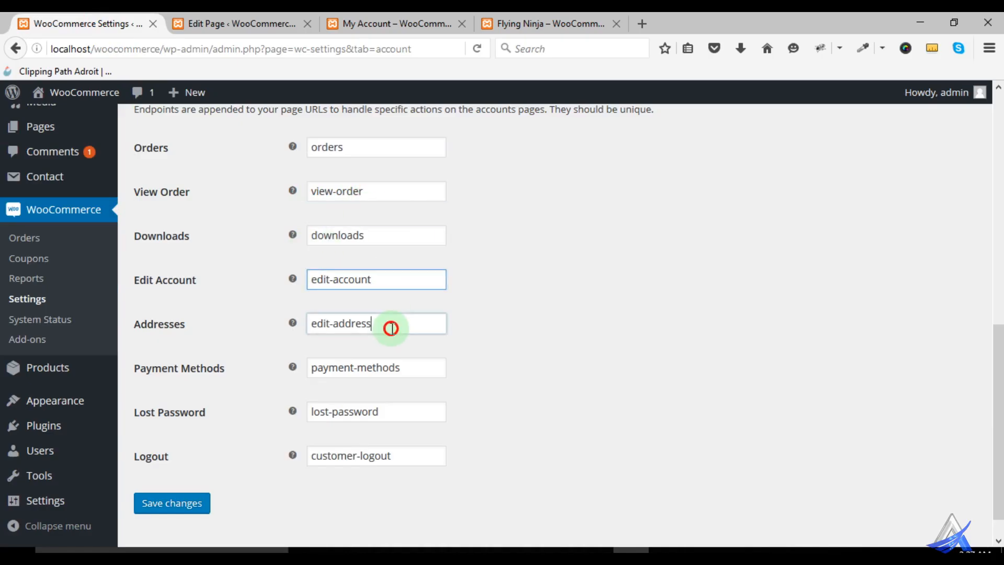
click(413, 365)
click(401, 413)
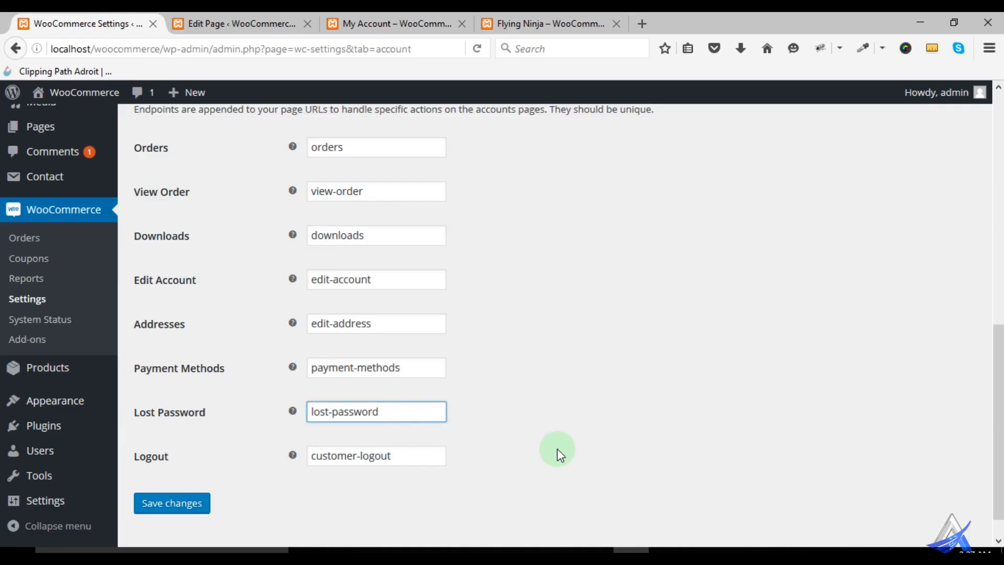
click(410, 456)
Return to the storefront account pages, then back to the My Account page editor
click(370, 25)
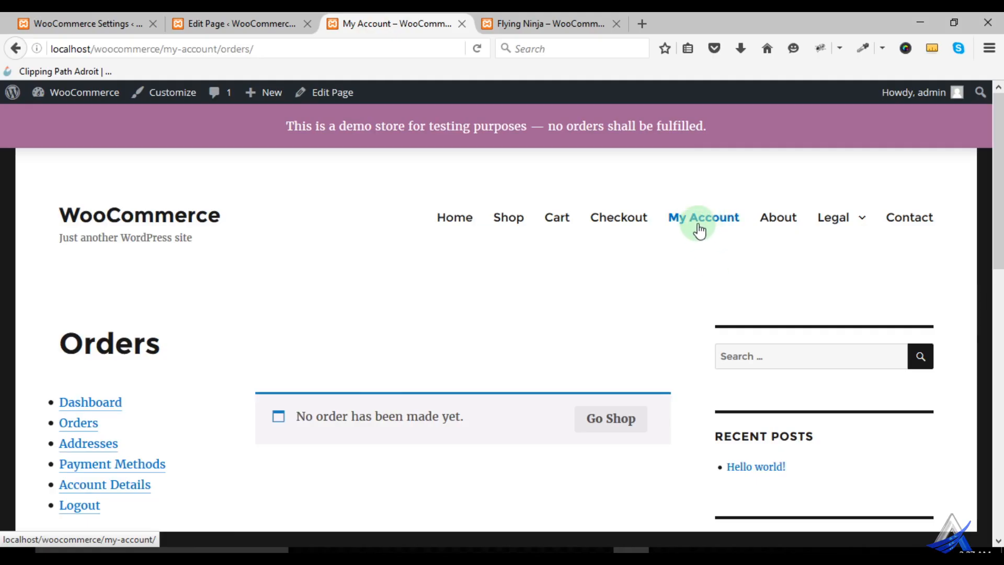
click(204, 21)
click(78, 19)
click(207, 19)
scroll(69, 420, down, 3)
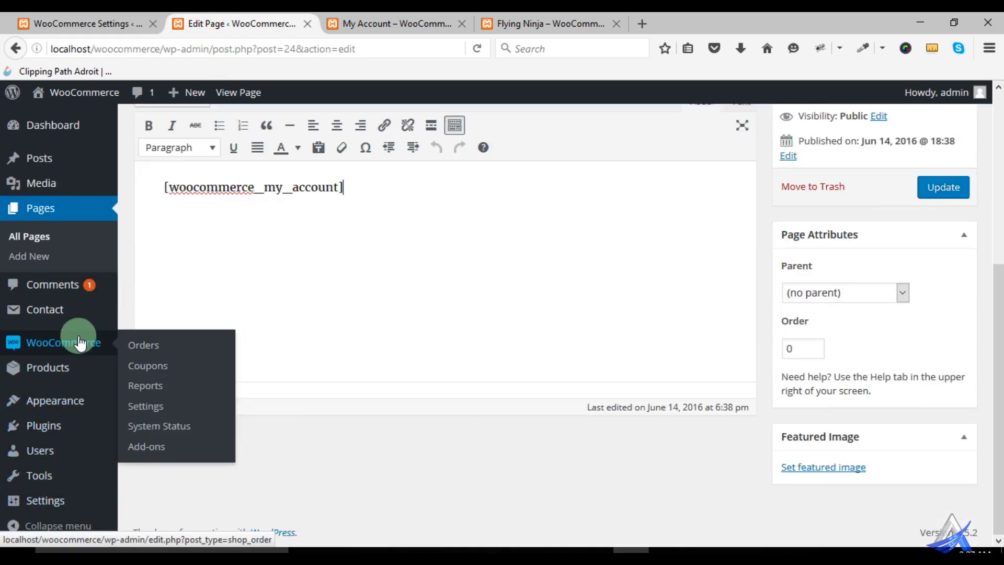
Open Appearance > Menus and expand the WooCommerce Endpoints box
mouse_move(78, 399)
click(158, 416)
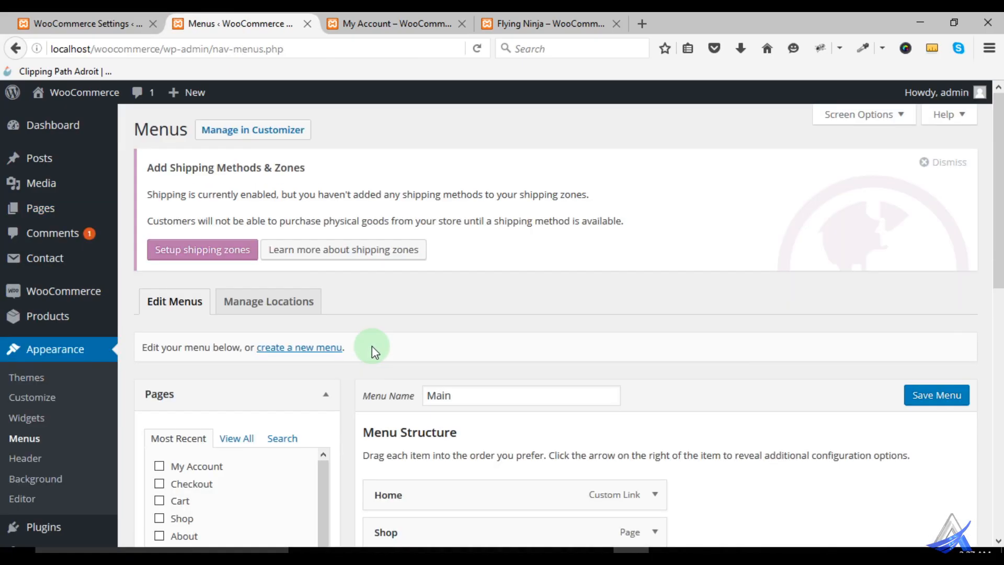
scroll(371, 347, down, 10)
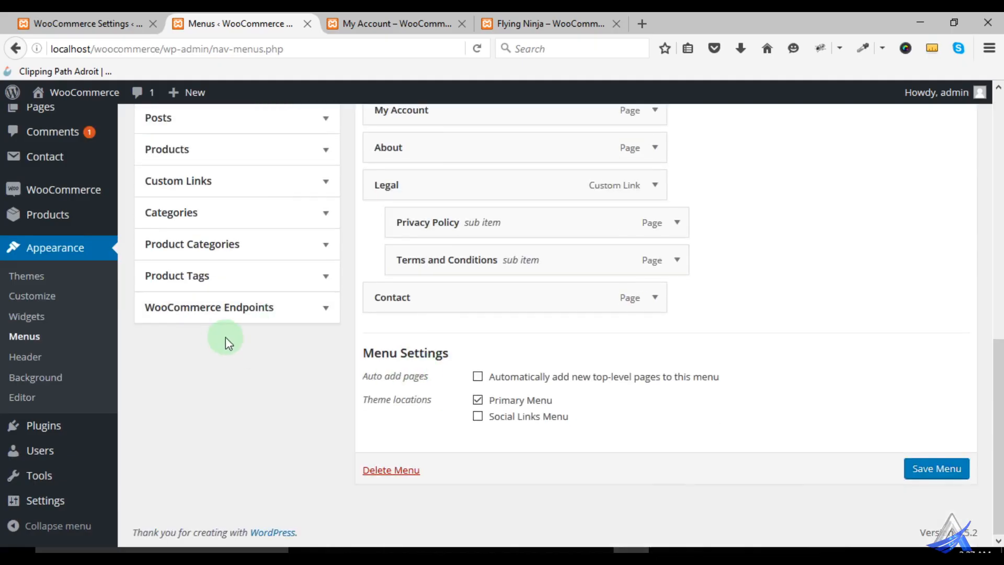
click(254, 312)
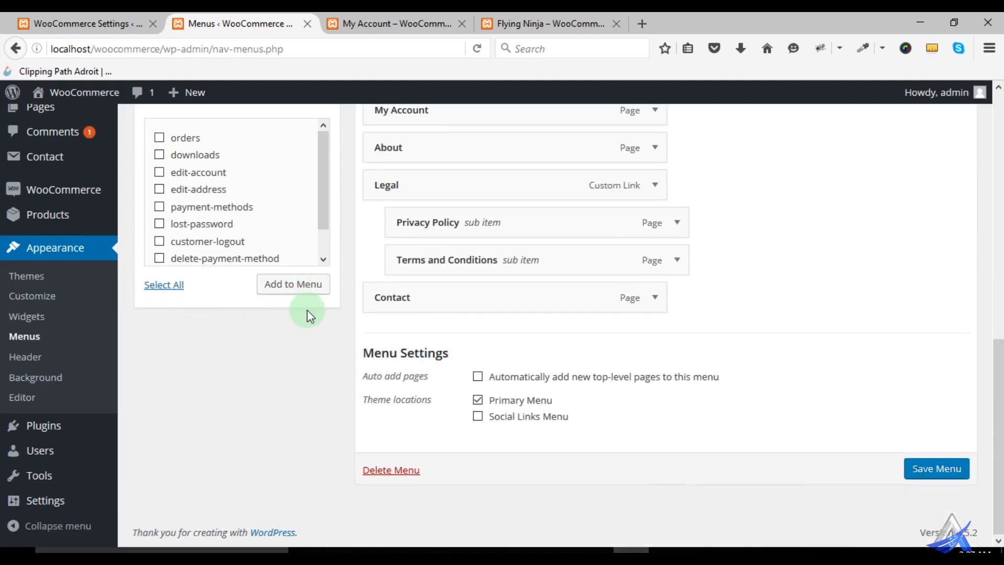
Tick the orders, downloads, edit-account, edit-address, payment-methods, lost-password and customer-logout endpoints
click(159, 137)
click(160, 155)
click(160, 173)
click(160, 190)
click(160, 209)
click(160, 224)
click(159, 242)
Untick delete-payment-method and add the selected endpoints to the menu
drag(318, 204, 318, 238)
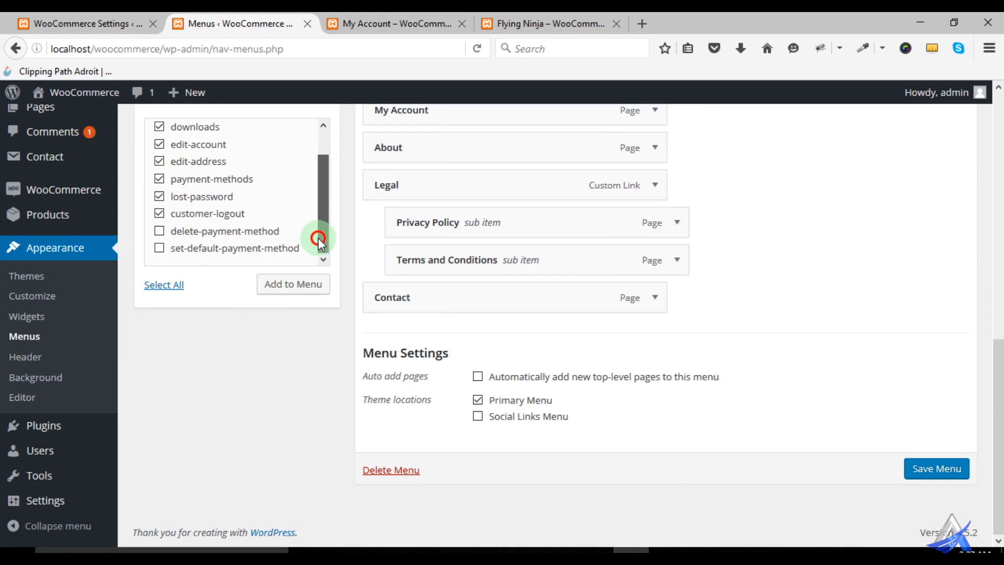
click(160, 231)
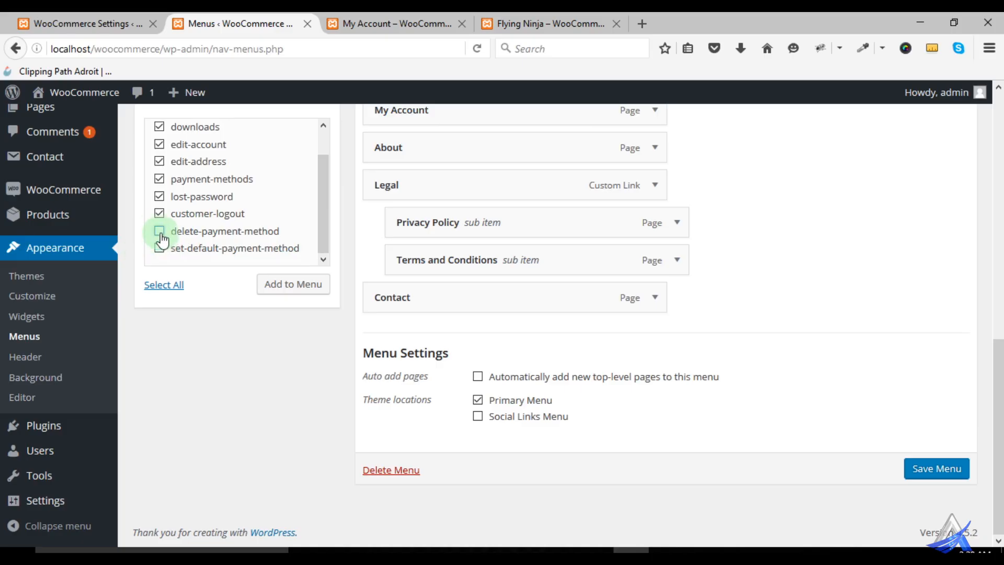
click(289, 290)
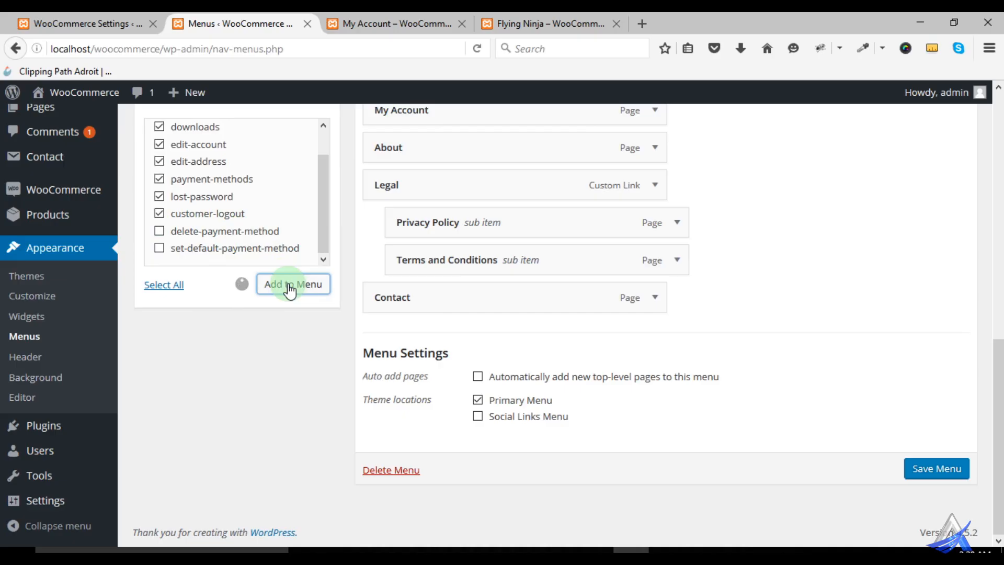
scroll(240, 408, up, 3)
scroll(219, 445, down, 2)
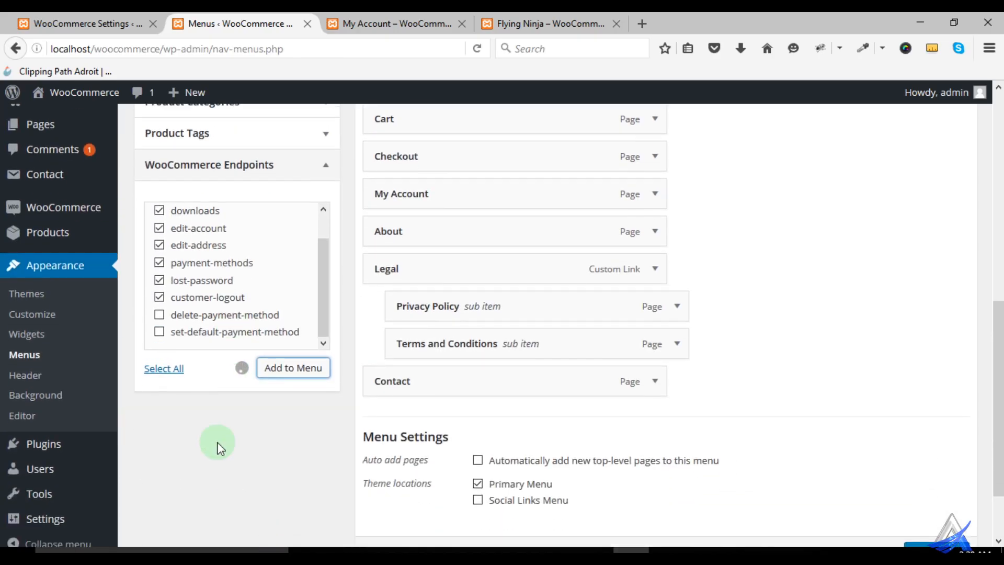
Nest orders, downloads, edit-account and edit-address as sub items under My Account
drag(413, 420, 451, 223)
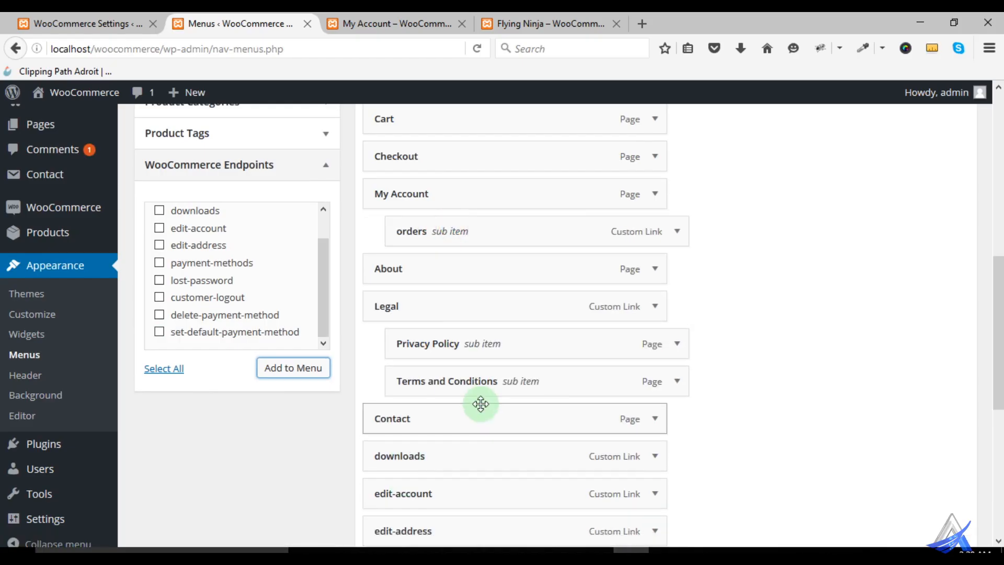
drag(440, 456, 464, 270)
scroll(692, 412, down, 3)
drag(454, 416, 477, 223)
drag(438, 451, 460, 260)
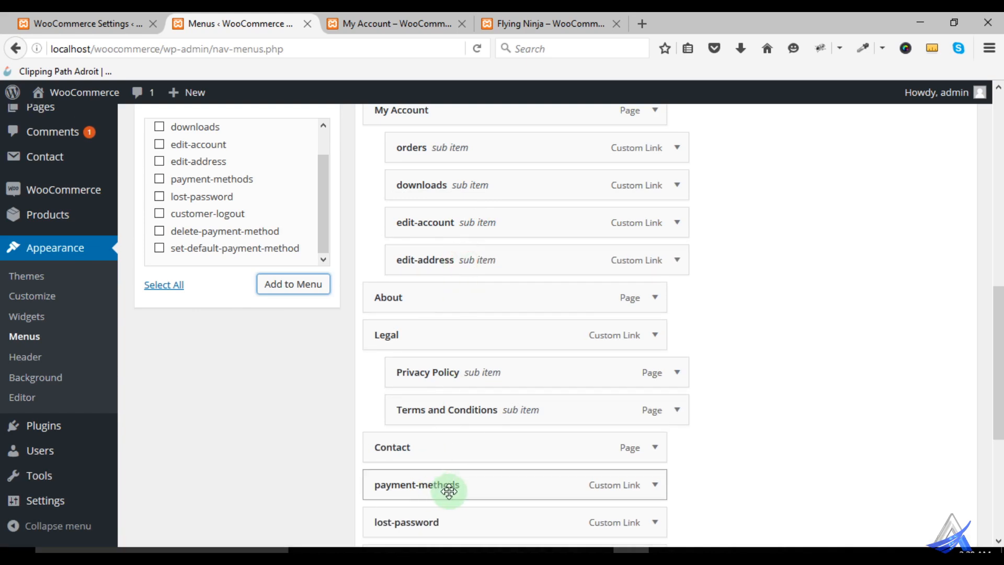
Nest payment-methods, lost-password and customer-logout under My Account, then save the menu
drag(449, 491, 498, 359)
scroll(502, 361, down, 3)
drag(436, 366, 470, 337)
scroll(490, 294, up, 3)
scroll(802, 378, down, 3)
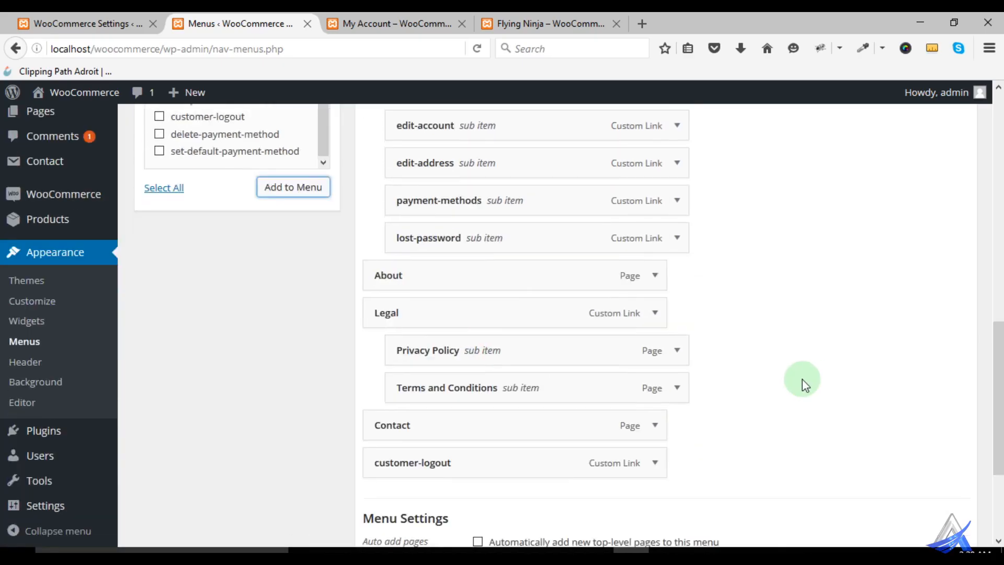
drag(441, 392, 474, 199)
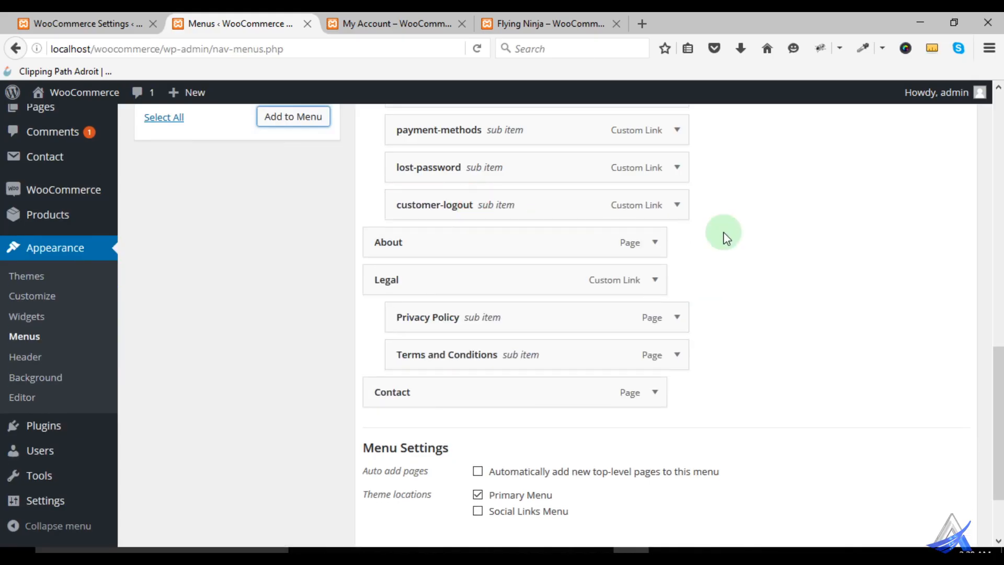
scroll(771, 334, down, 3)
click(922, 474)
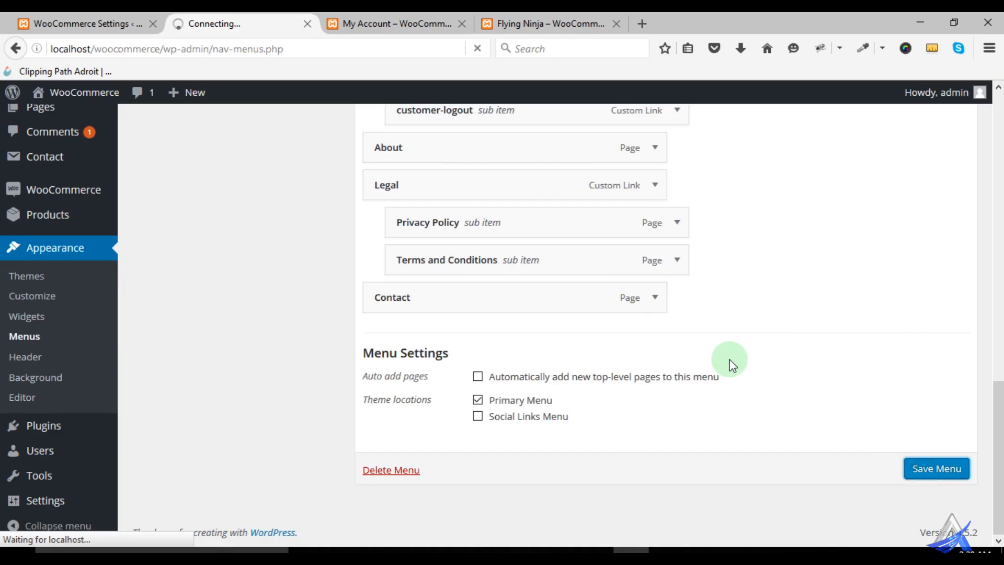
Switch to the storefront My Account page and reload it to show the new menu
click(393, 29)
click(265, 22)
click(401, 22)
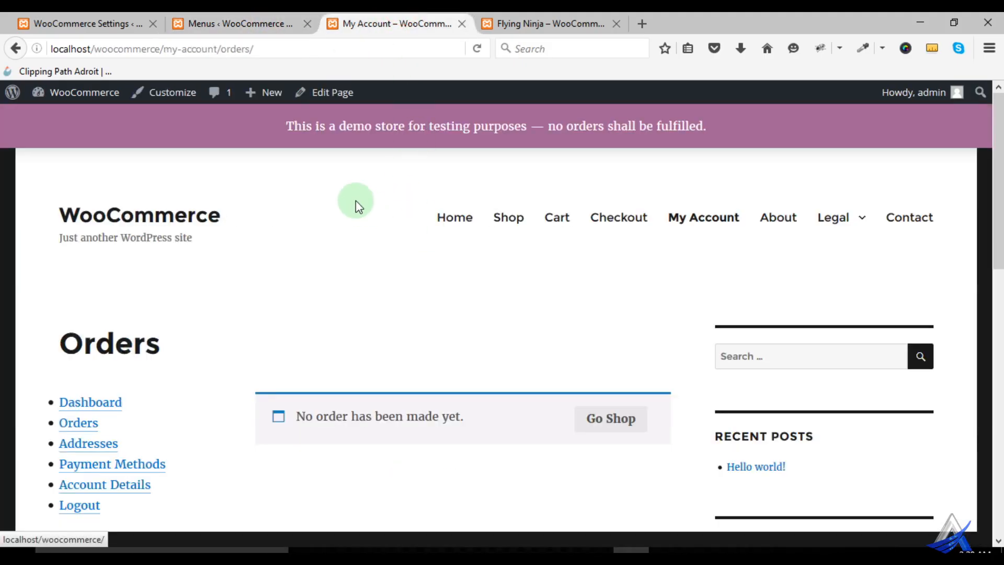
right_click(348, 187)
click(458, 203)
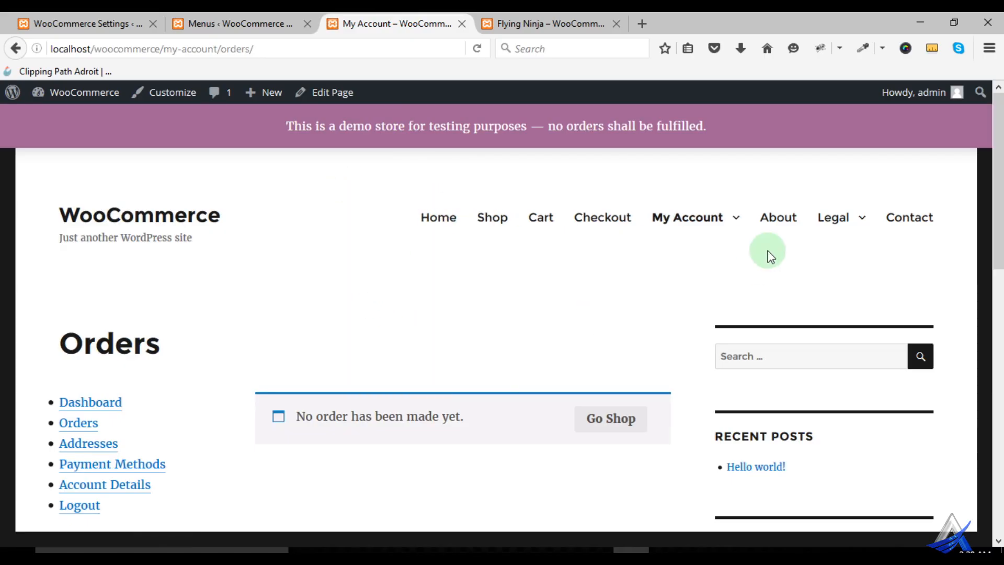
Log out of the storefront through the customer-logout link in the My Account menu
mouse_move(717, 221)
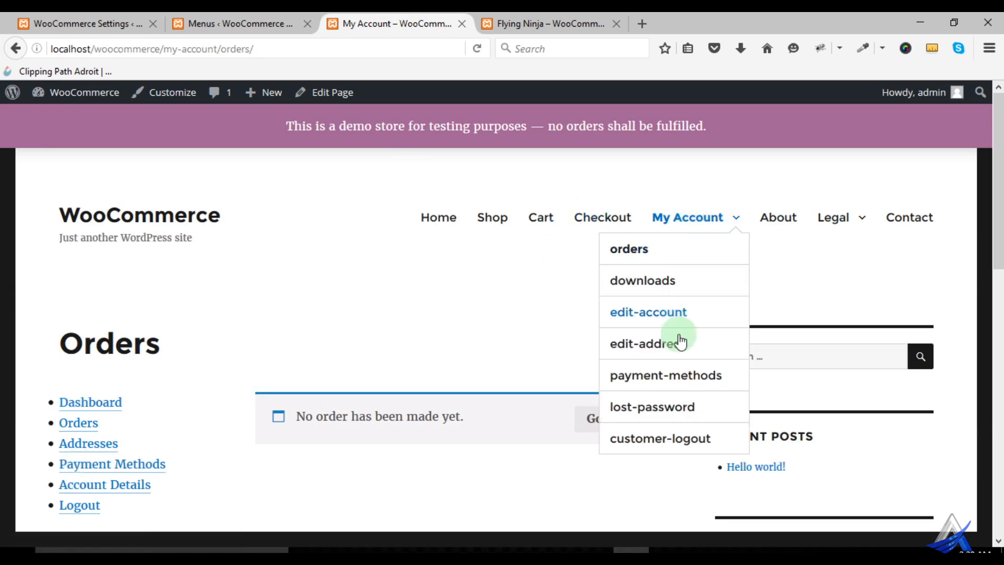
click(643, 439)
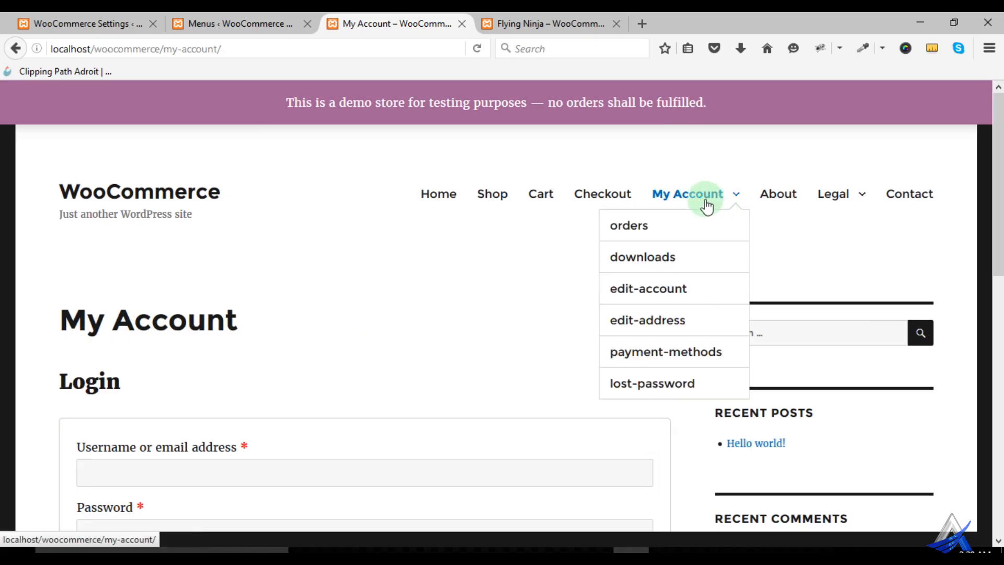
scroll(204, 397, down, 5)
scroll(199, 394, up, 3)
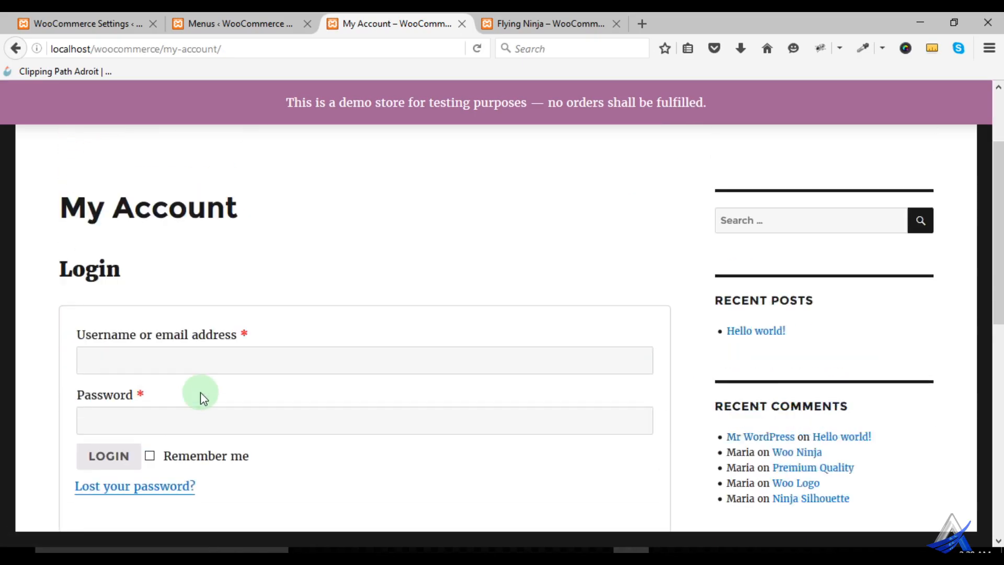
scroll(197, 381, down, 3)
scroll(666, 280, up, 5)
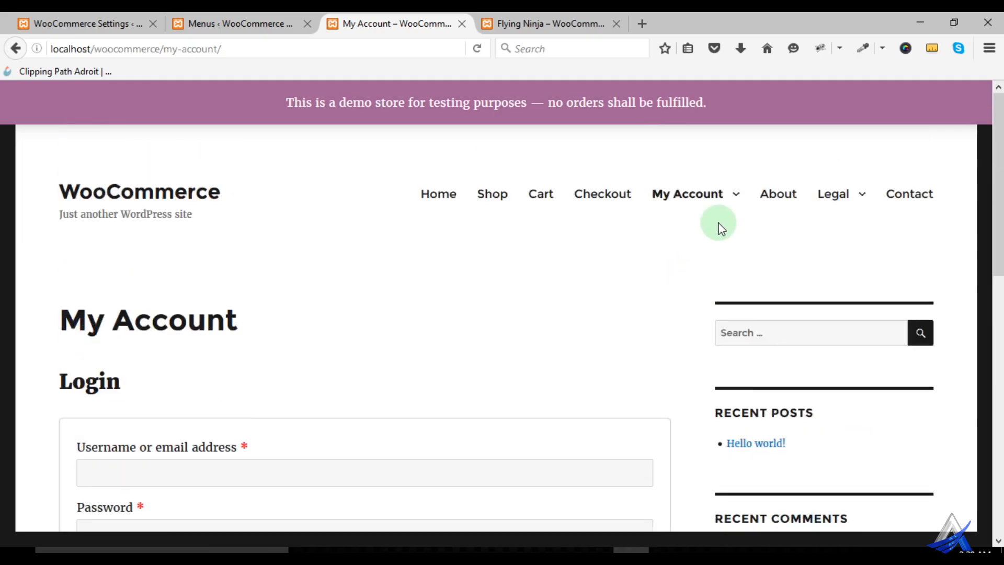
Open the edit-address page from the My Account menu, showing the Addresses login form
mouse_move(697, 199)
click(664, 321)
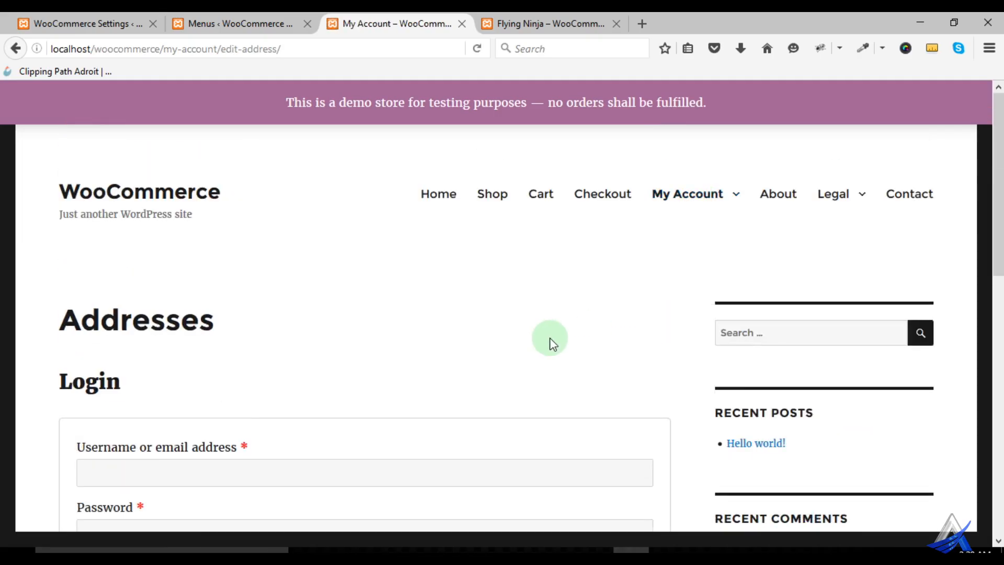
scroll(546, 337, down, 2)
scroll(298, 282, down, 5)
scroll(497, 269, up, 5)
scroll(237, 262, down, 3)
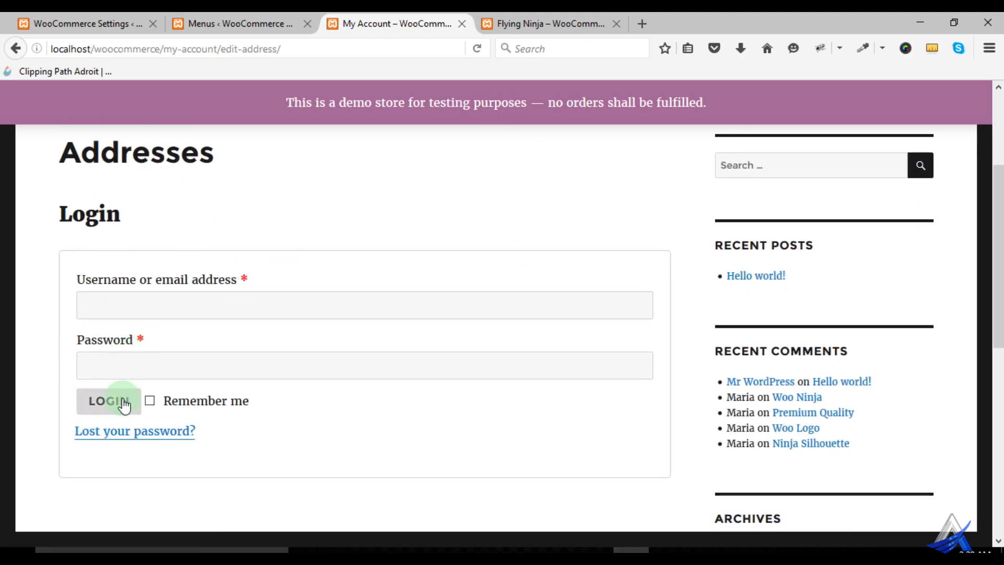
scroll(434, 322, up, 5)
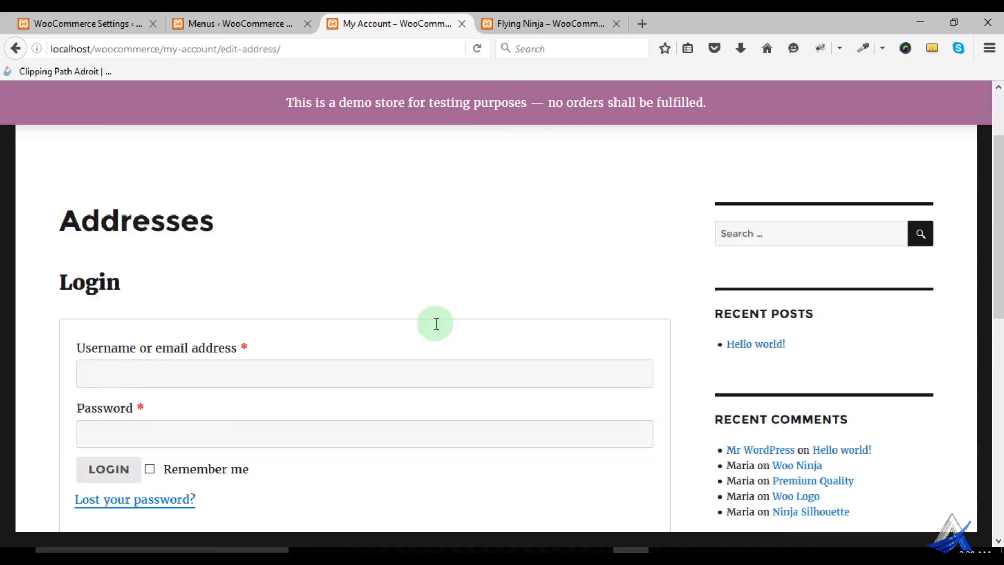
mouse_move(686, 210)
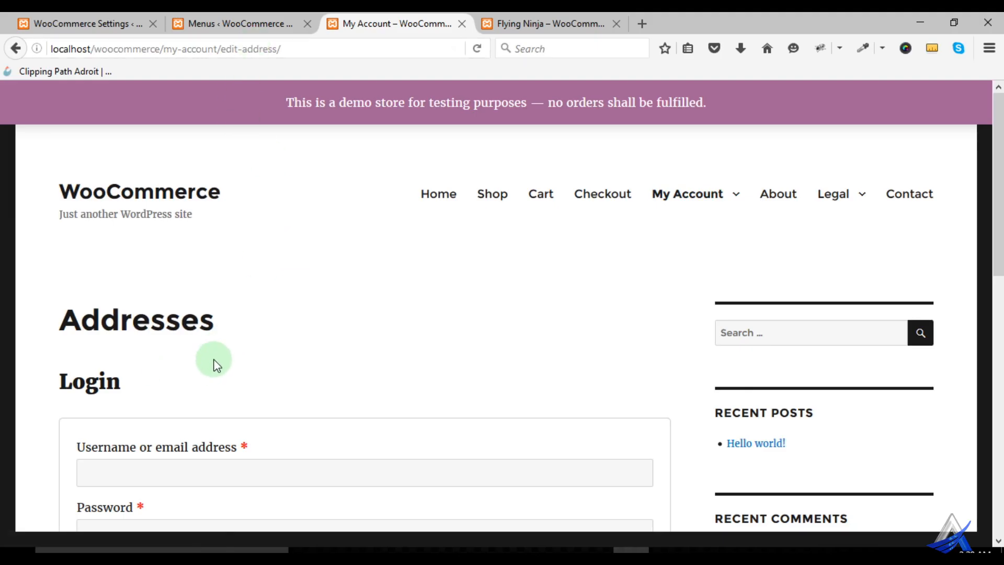
scroll(219, 361, down, 3)
Log back in as the administrator on the storefront Addresses page
click(169, 313)
text(admin)
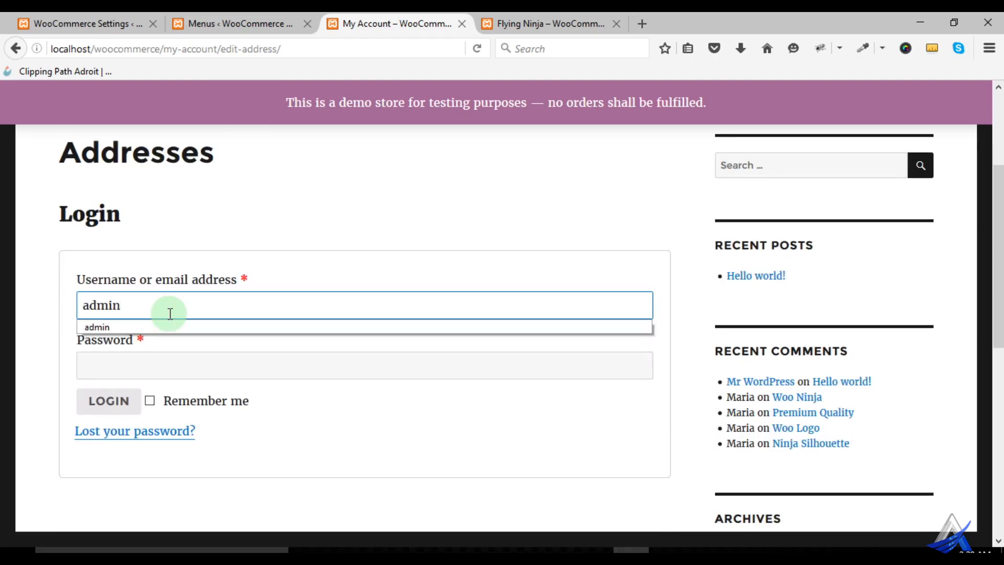
click(160, 362)
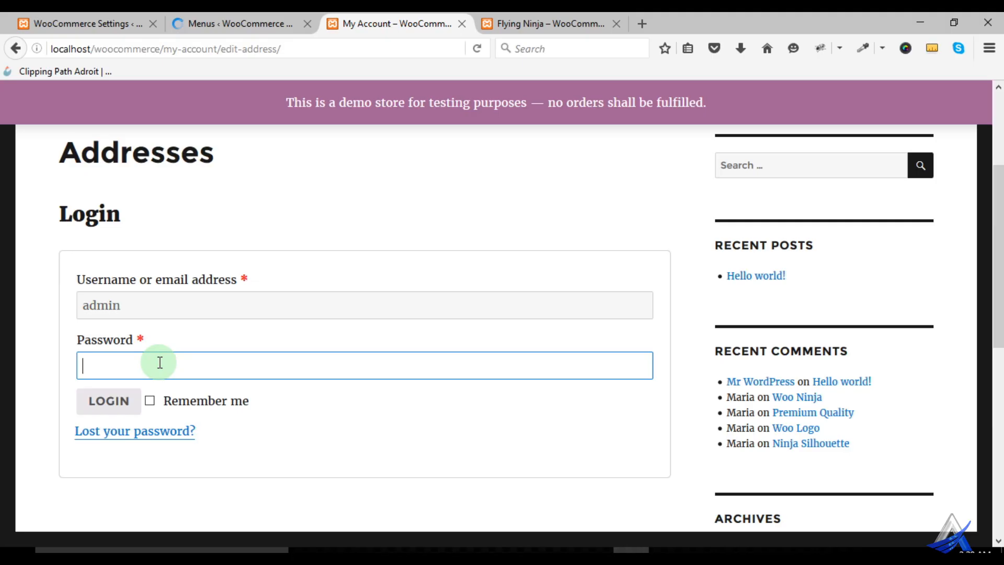
key(Return)
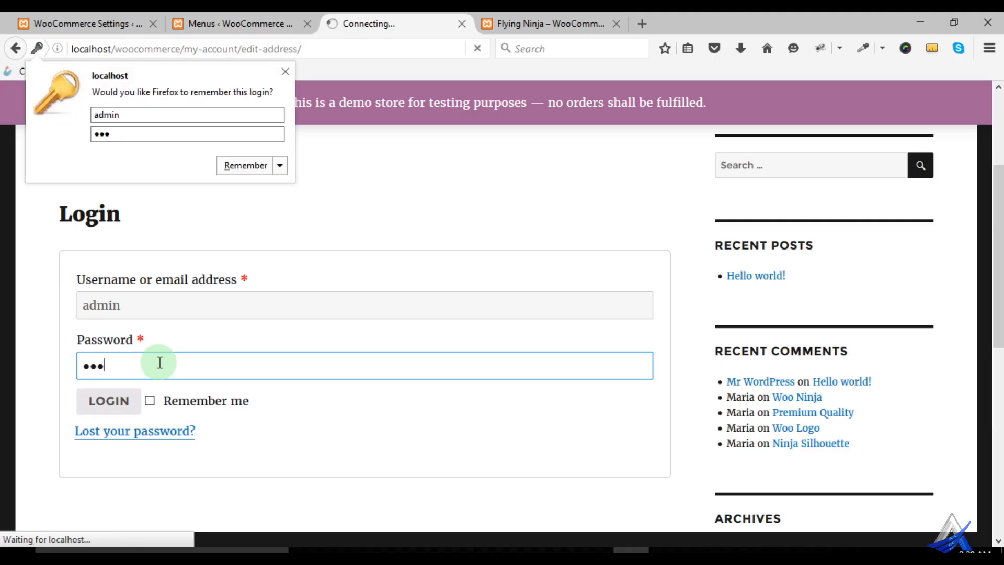
click(284, 79)
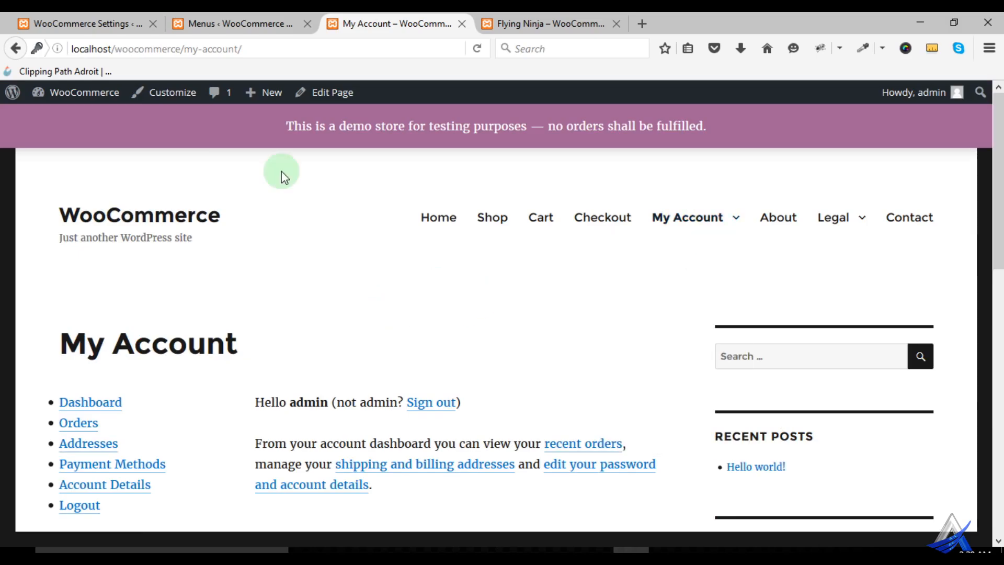
Log back into the expired admin session, close the menus editor, and return to account settings
click(230, 23)
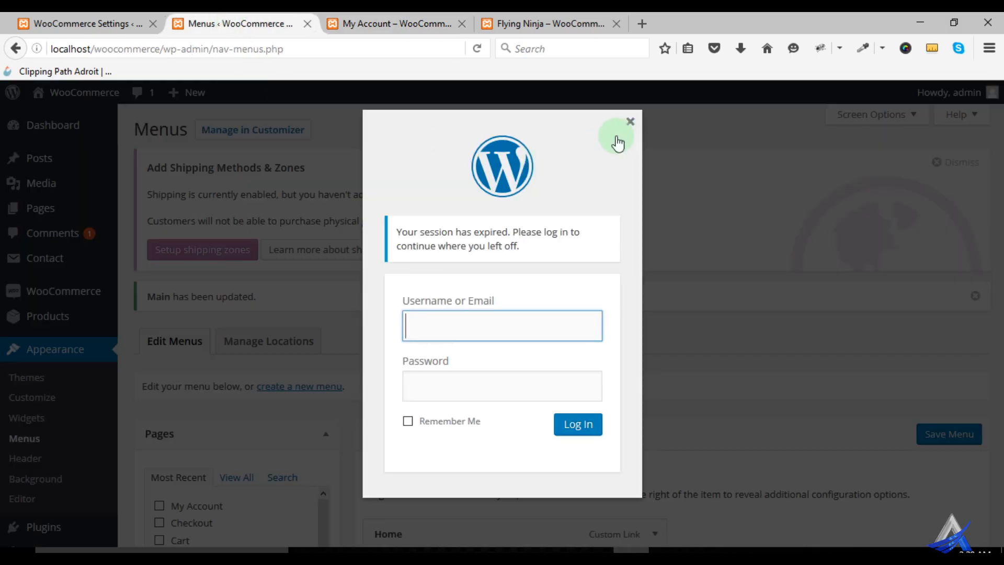
click(429, 327)
click(430, 343)
click(440, 384)
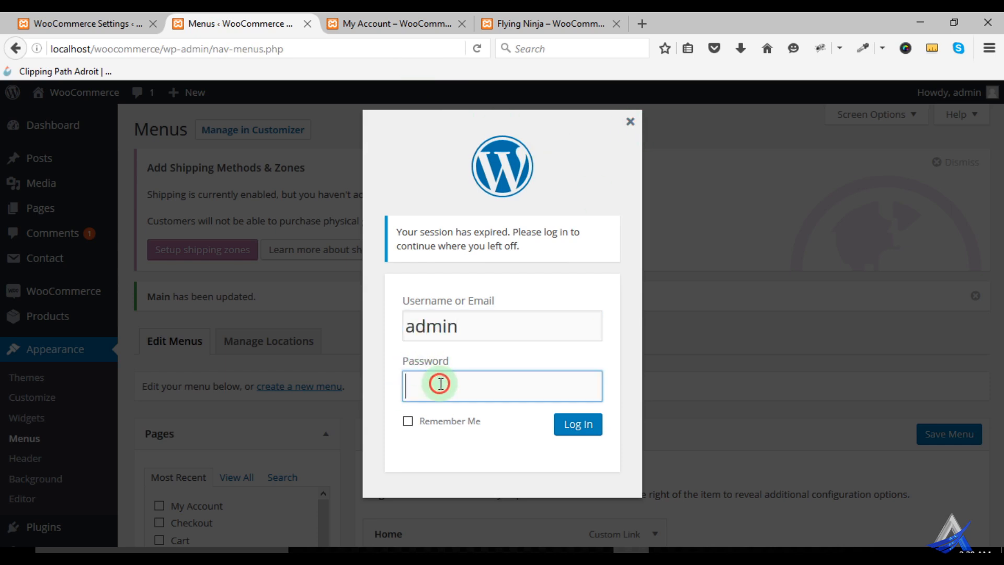
text(•••)
click(568, 431)
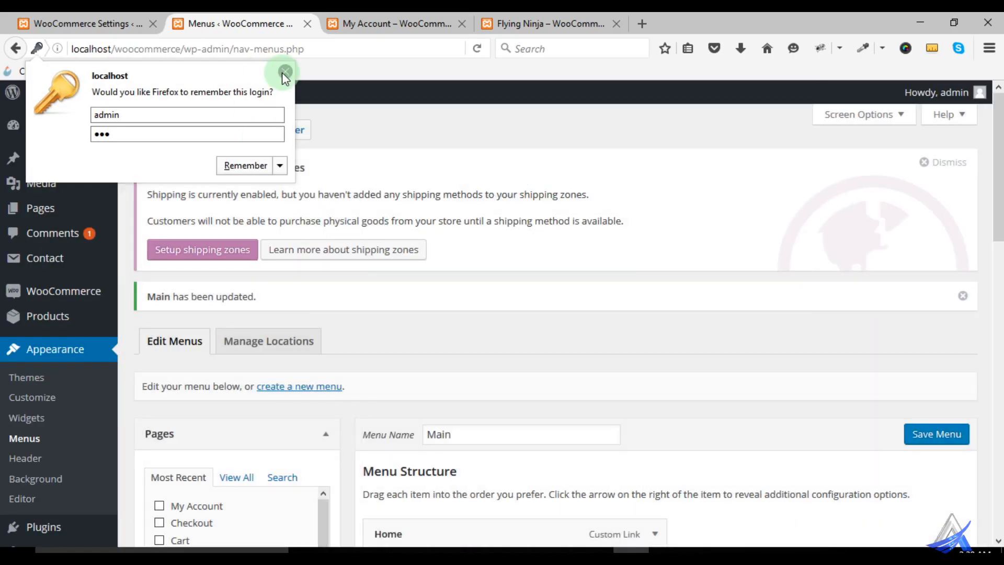
click(285, 72)
click(306, 26)
click(123, 23)
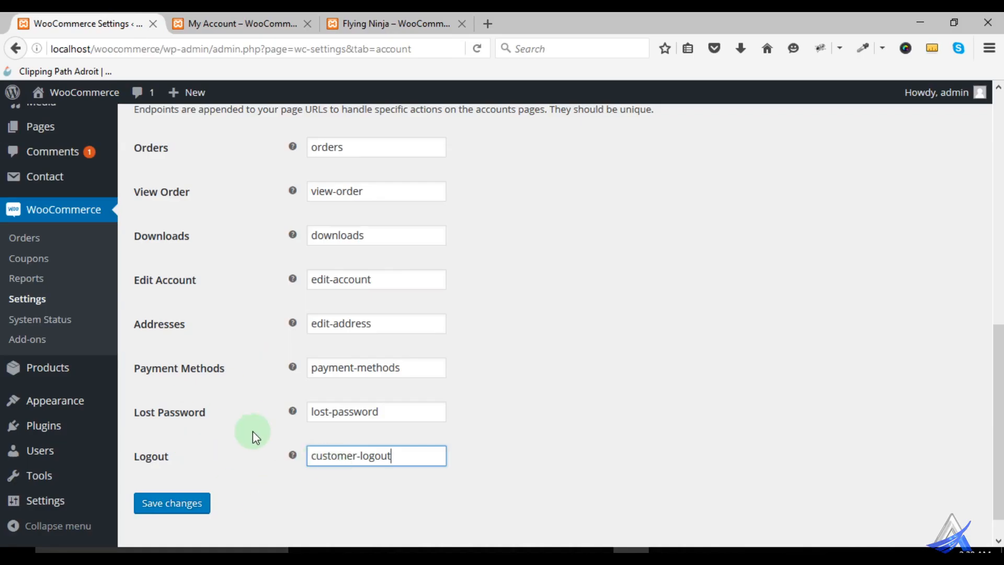
scroll(242, 415, up, 3)
scroll(264, 451, up, 3)
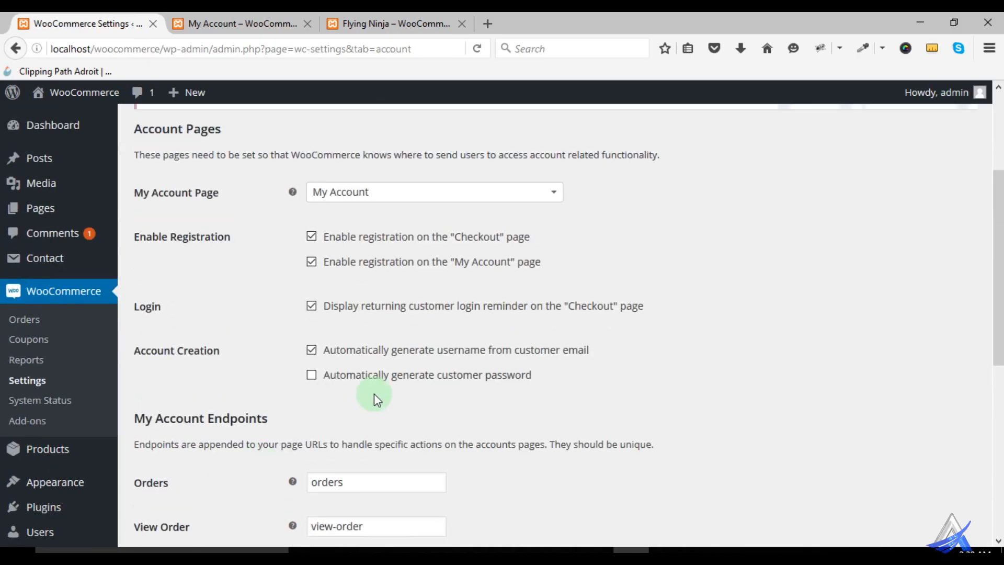
scroll(371, 394, up, 3)
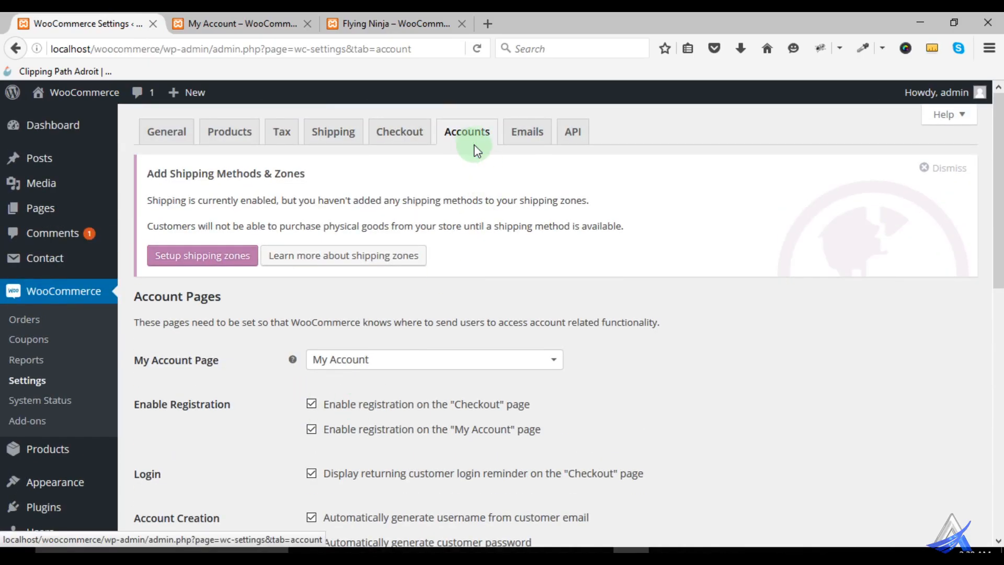
click(524, 133)
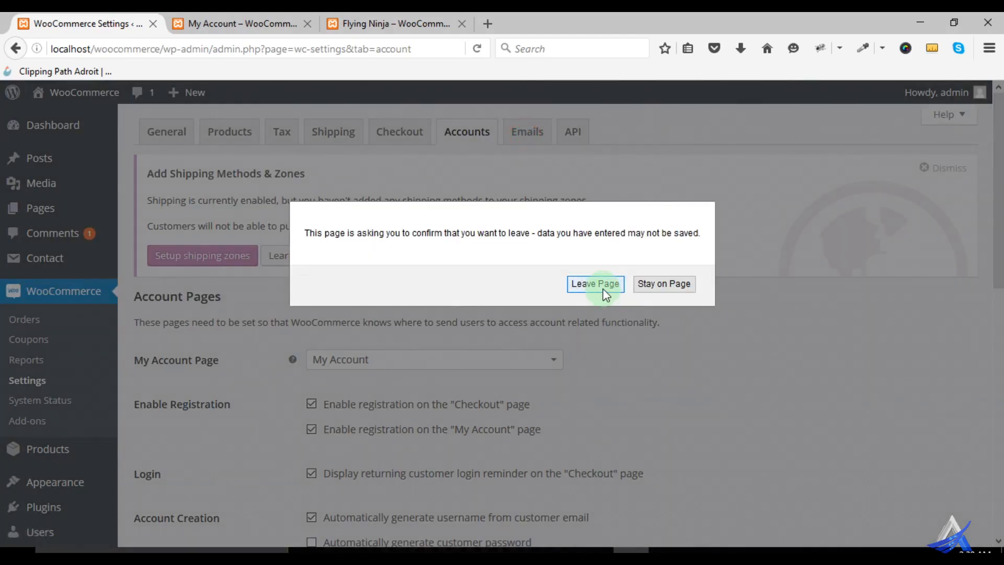
click(599, 284)
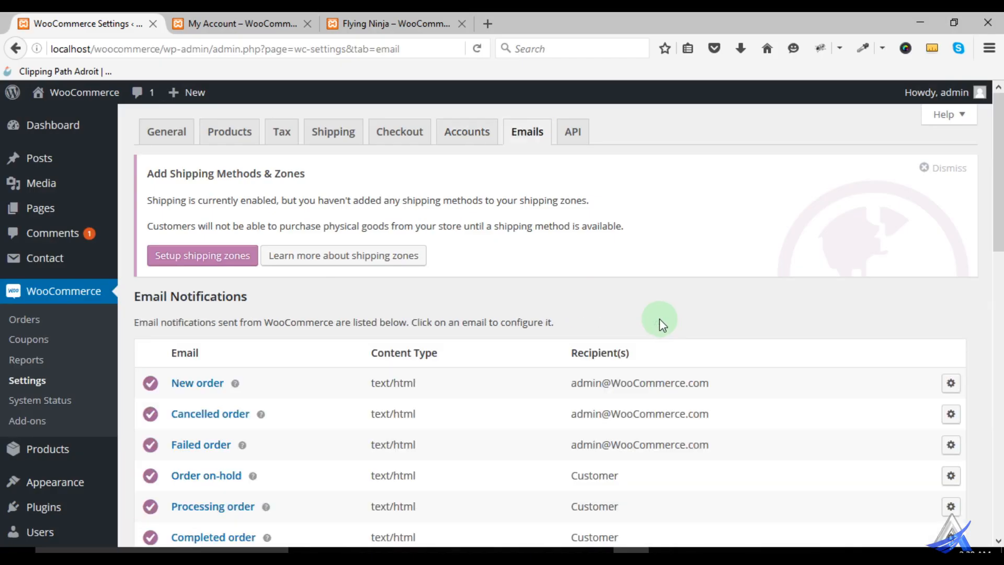
scroll(673, 322, down, 3)
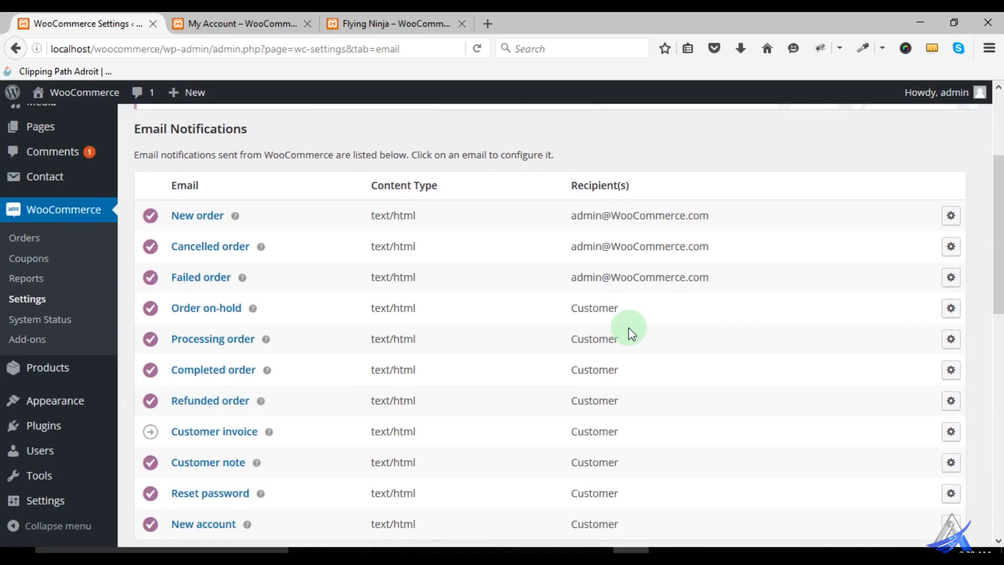
scroll(629, 327, down, 3)
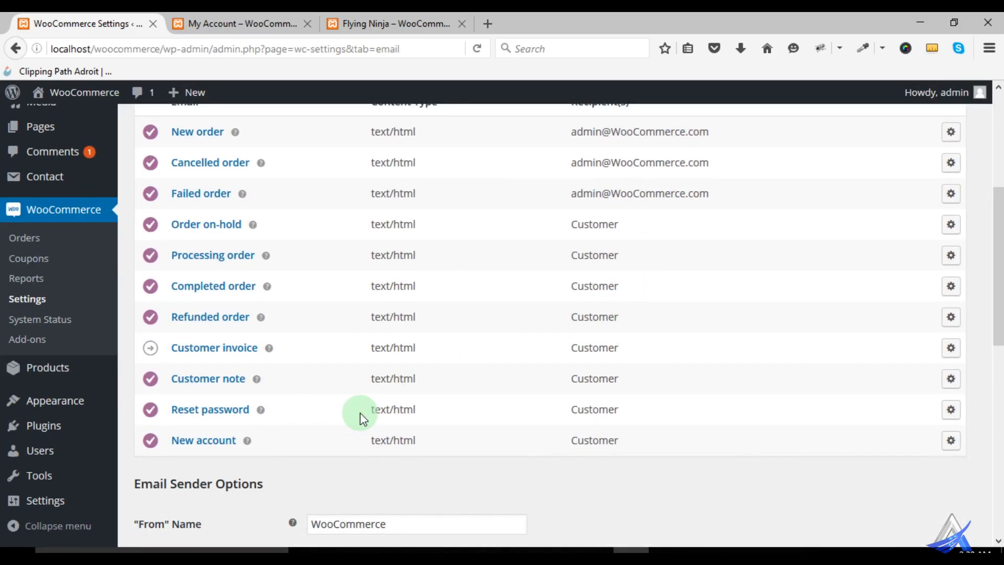
scroll(571, 417, down, 5)
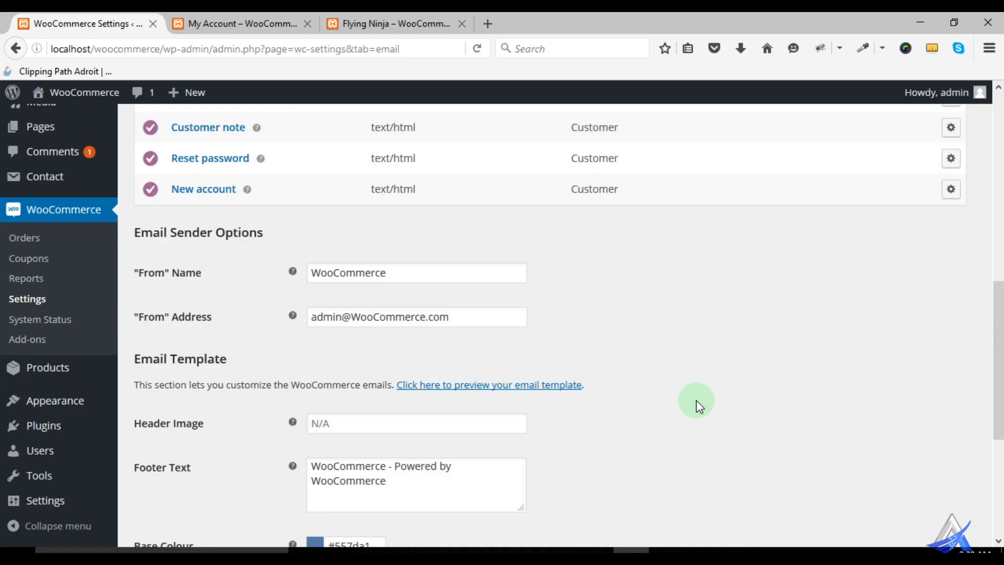
scroll(806, 390, up, 5)
scroll(767, 399, up, 2)
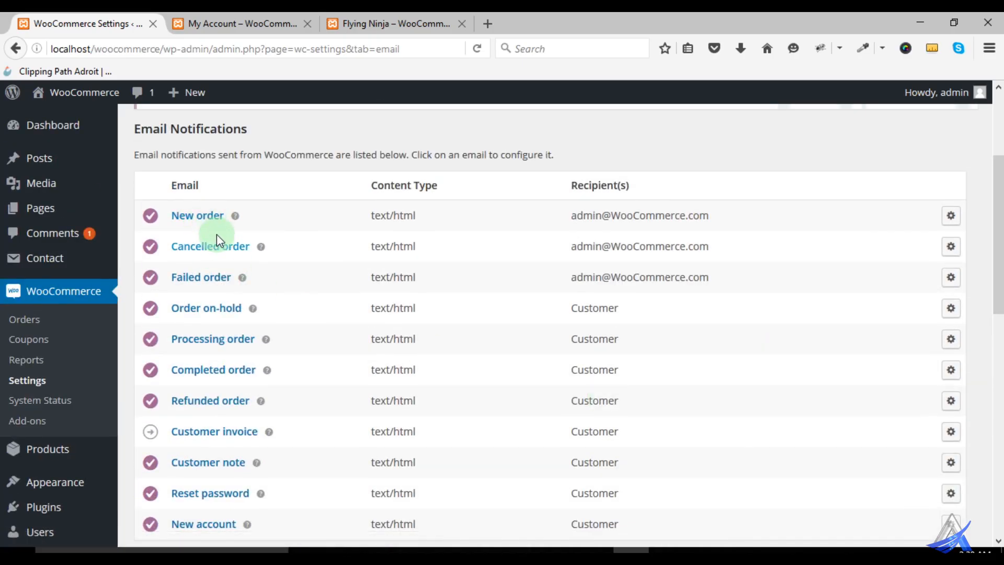
scroll(222, 230, down, 1)
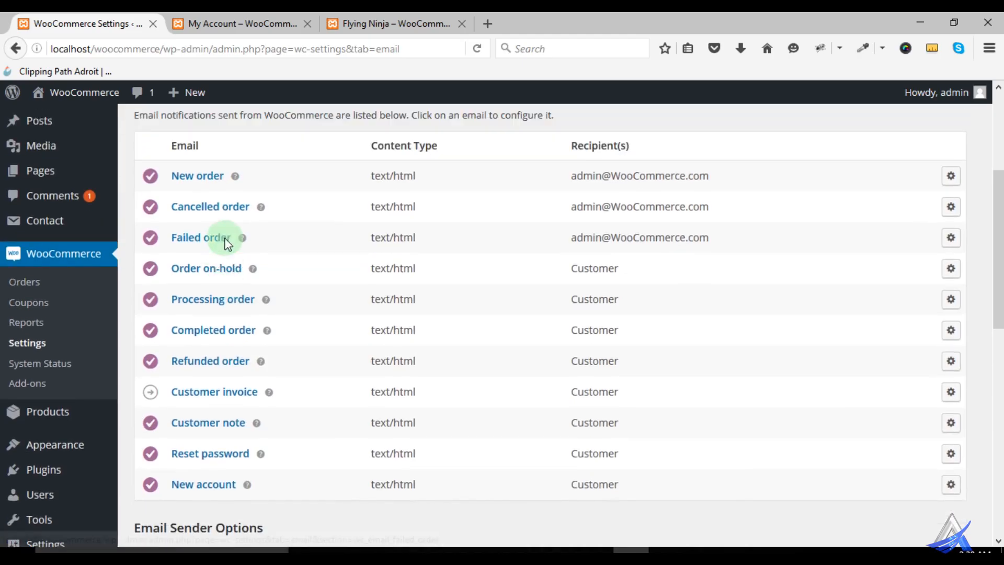
scroll(227, 243, up, 1)
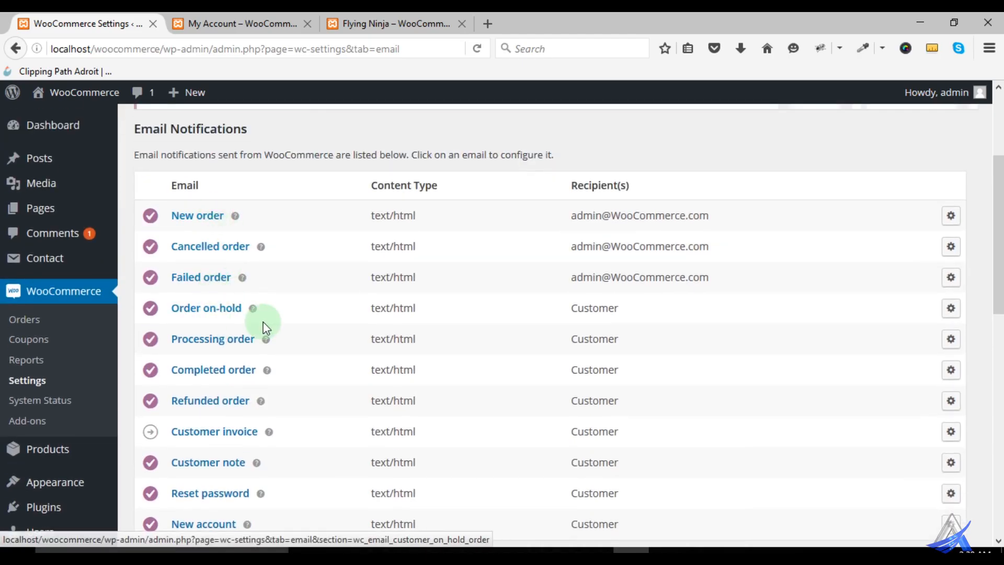
scroll(255, 319, down, 2)
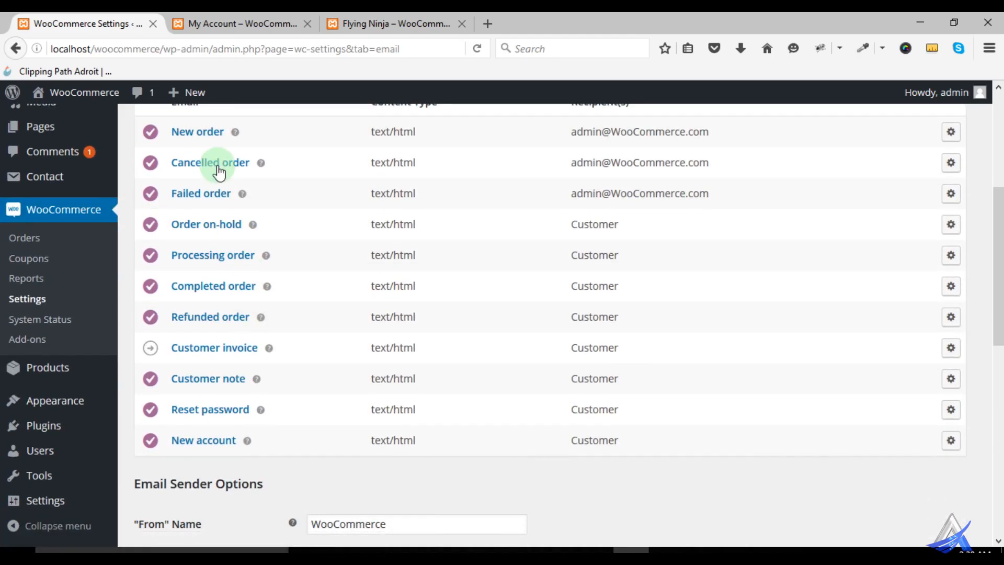
scroll(235, 347, down, 7)
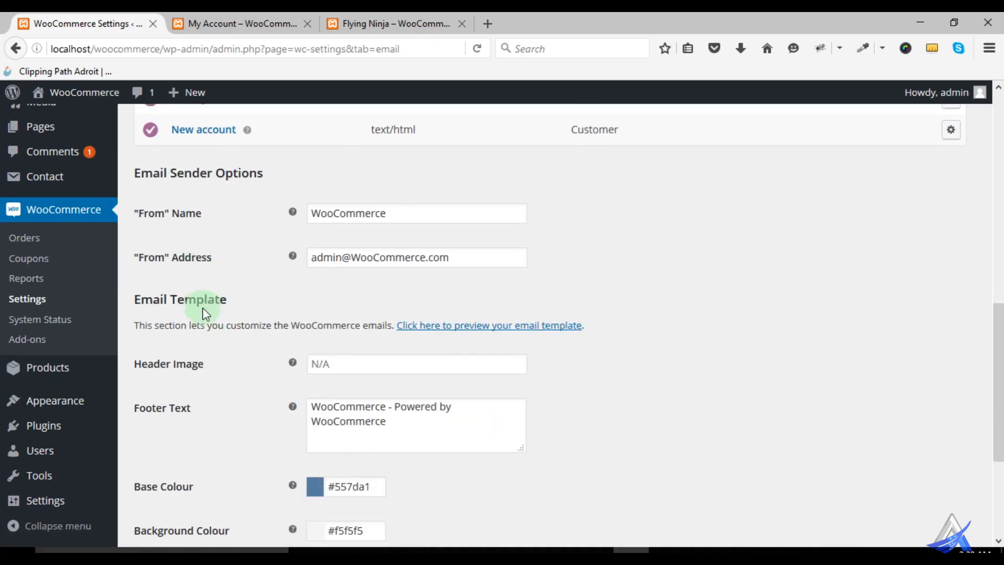
scroll(205, 313, down, 1)
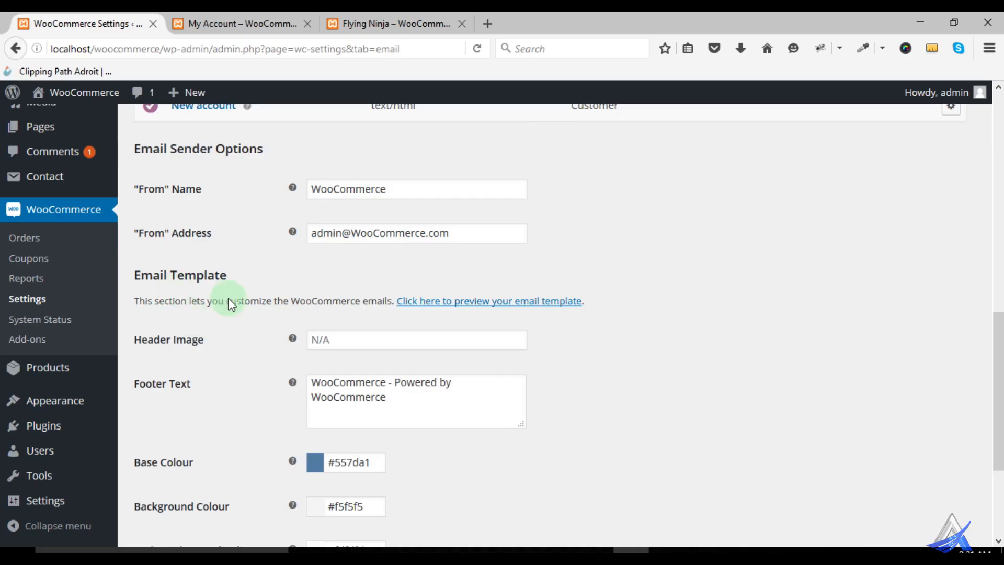
scroll(193, 293, down, 3)
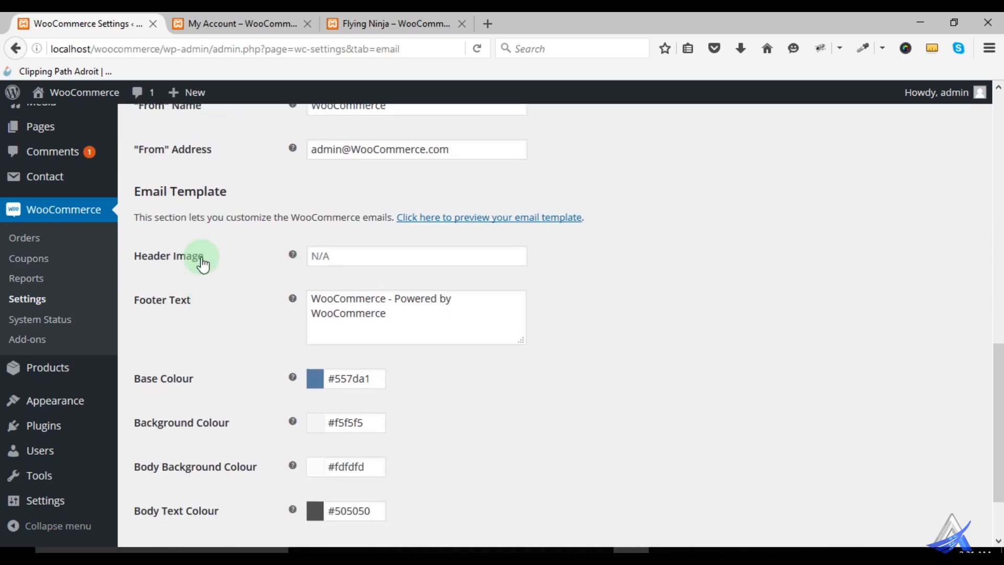
click(315, 259)
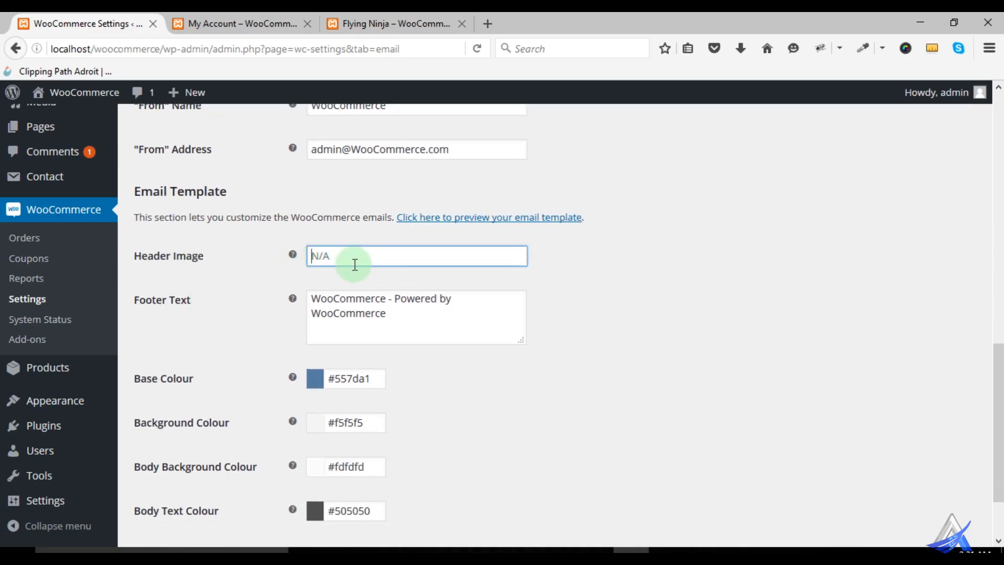
mouse_move(294, 256)
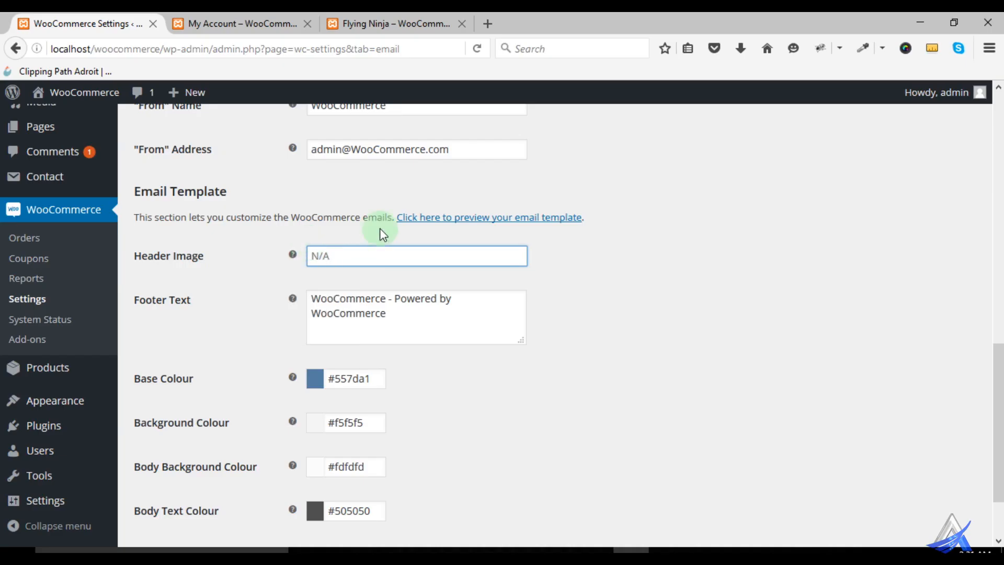
right_click(416, 226)
Open the HTML email template preview in a new tab and scroll through it
click(431, 230)
click(232, 23)
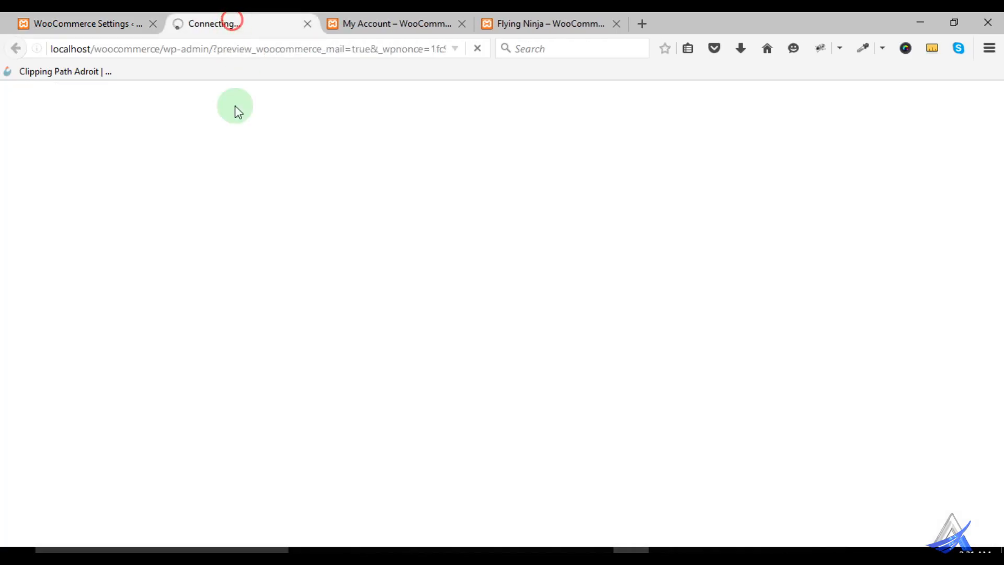
scroll(339, 228, down, 3)
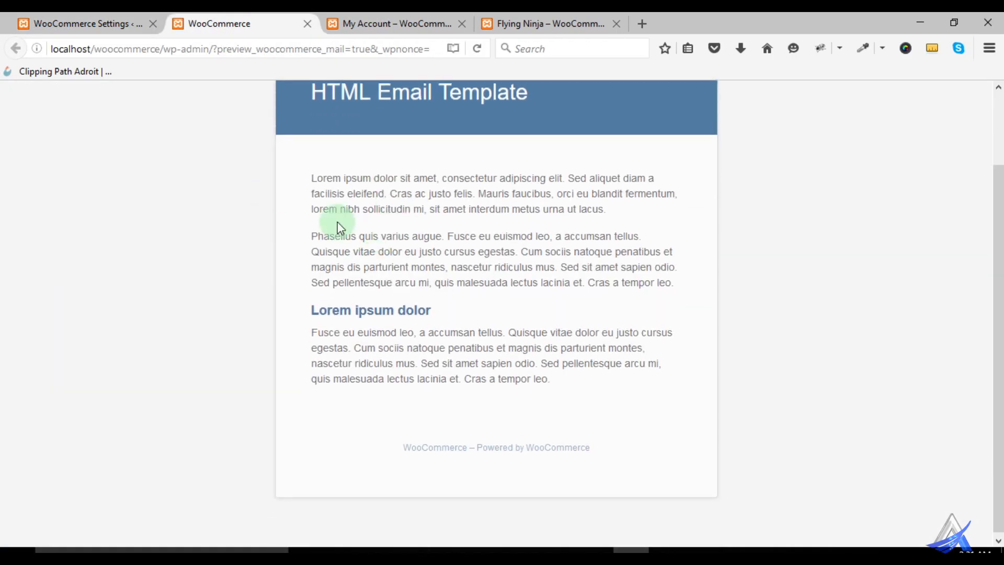
scroll(607, 429, up, 2)
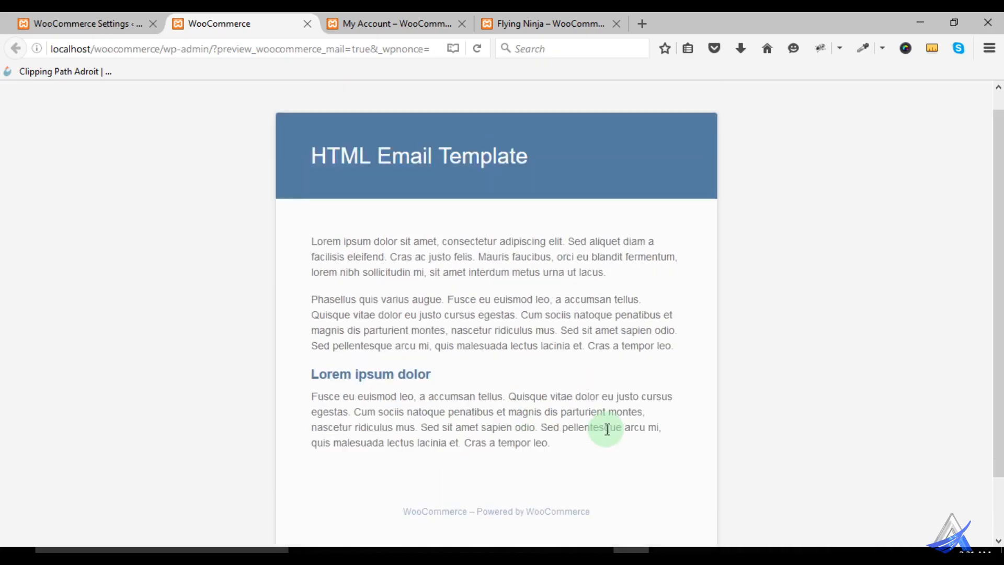
scroll(520, 326, down, 3)
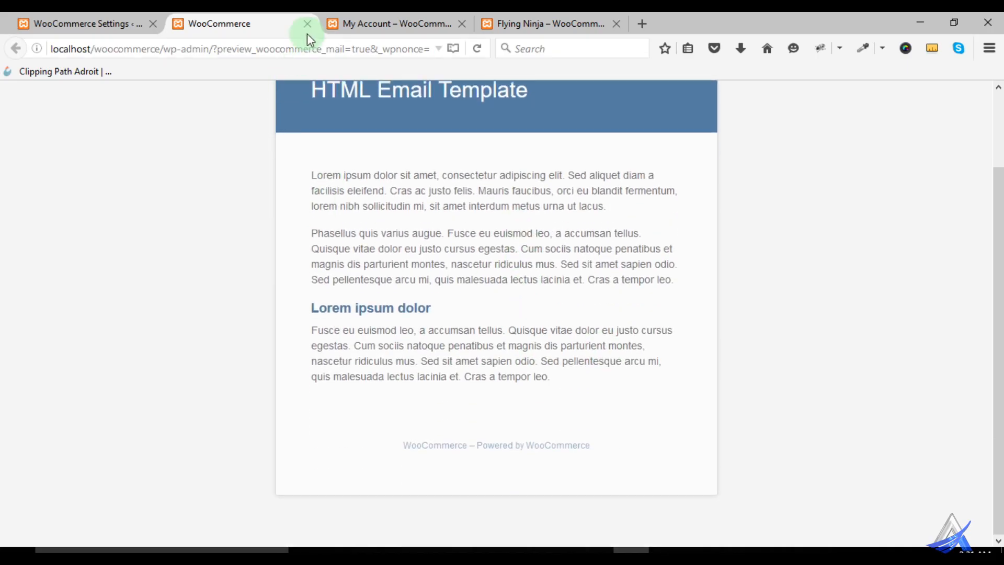
Compare the preview with the settings page, selecting the 'WooCommerce – Powered by WooCommerce' footer
click(82, 23)
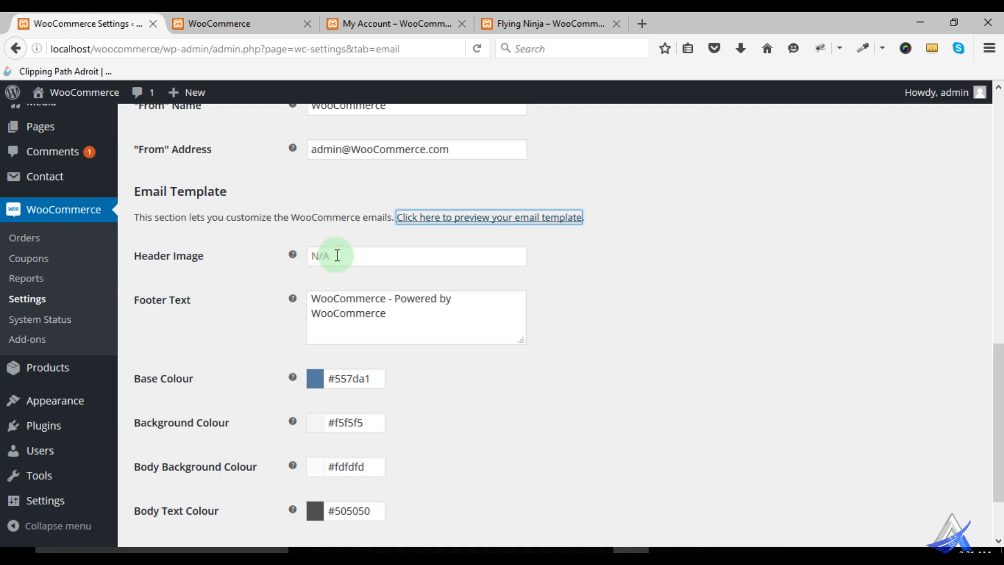
scroll(219, 275, down, 3)
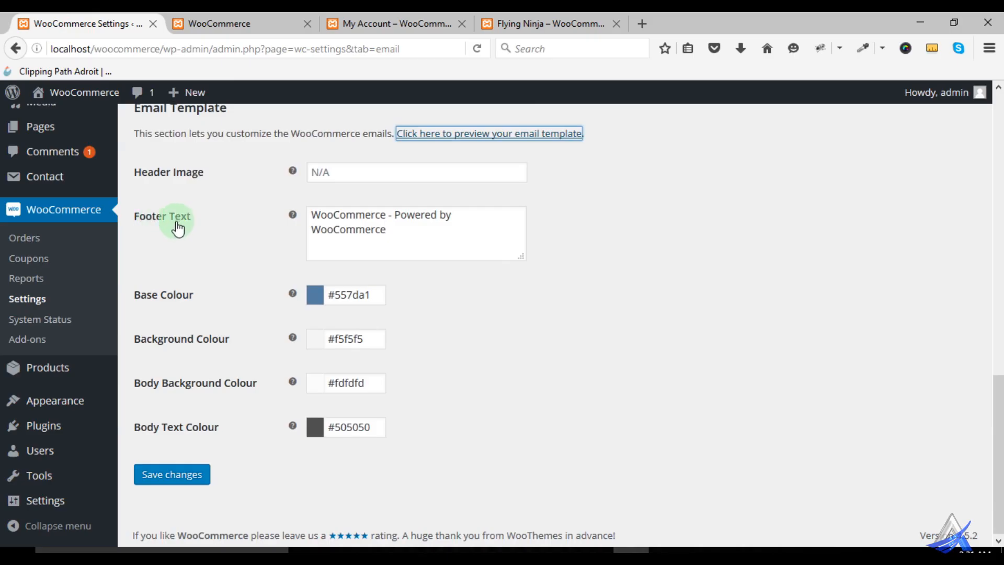
click(236, 25)
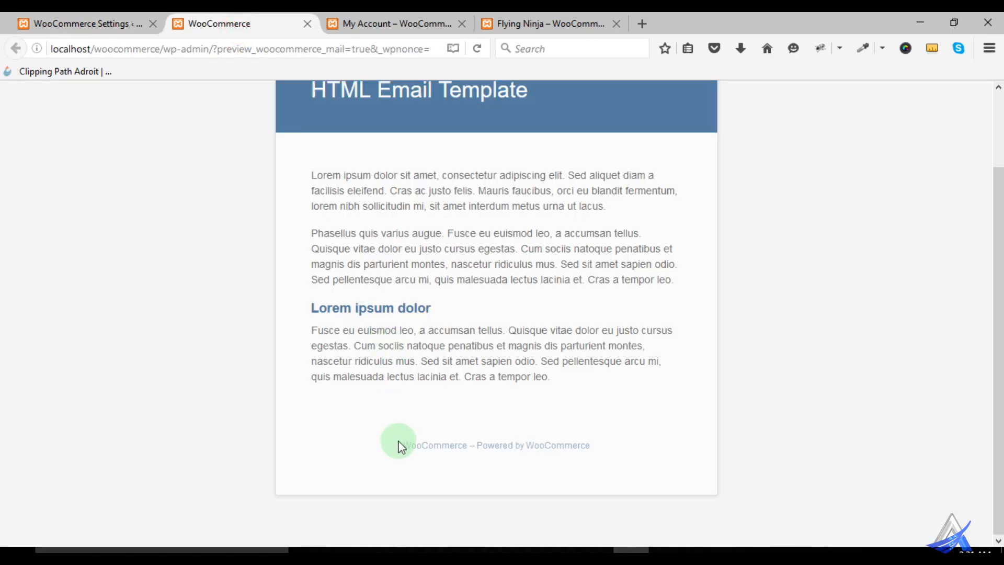
drag(402, 445, 592, 444)
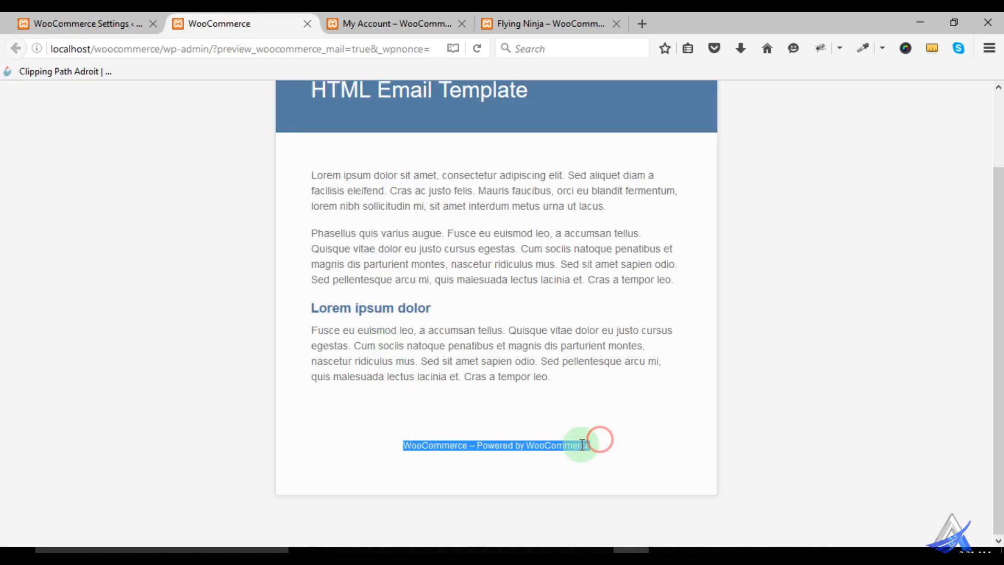
click(110, 23)
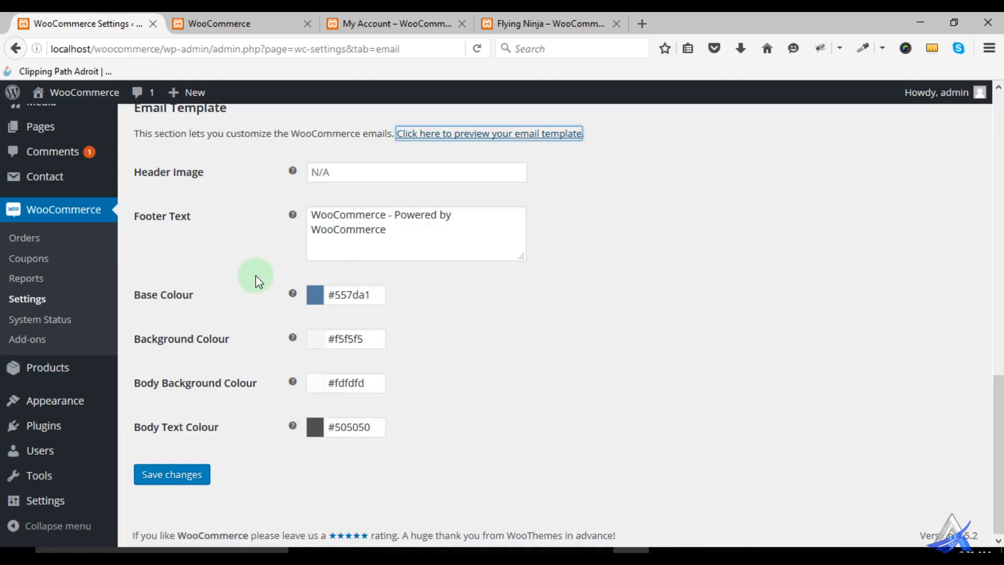
click(231, 21)
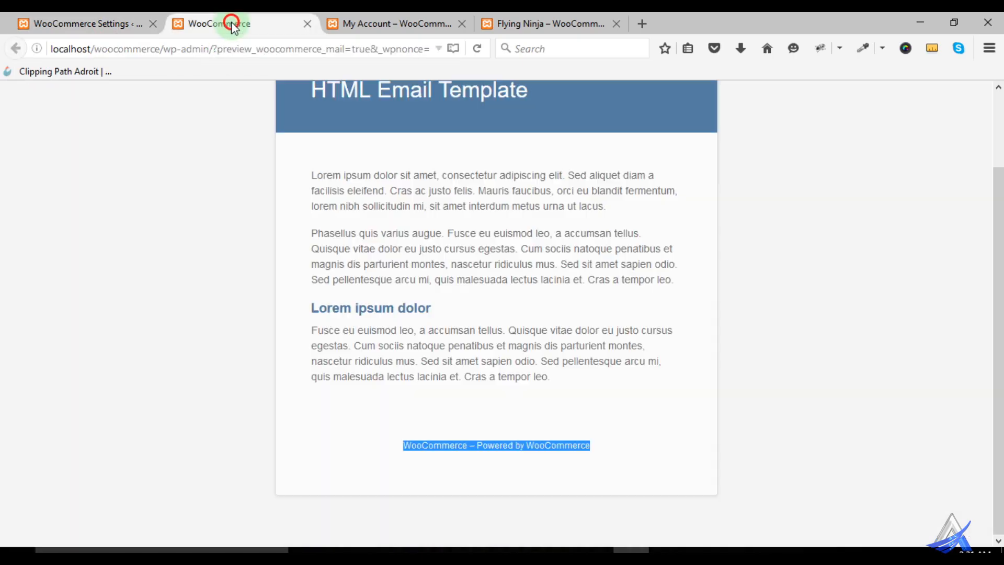
scroll(470, 170, up, 3)
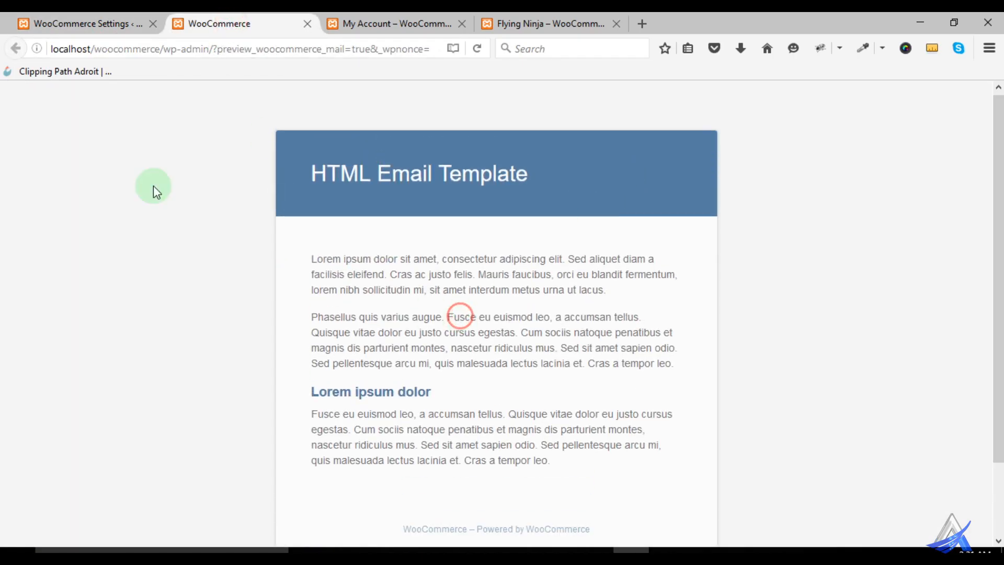
Select and deselect the HTML Email Template heading while switching between preview and settings
click(105, 23)
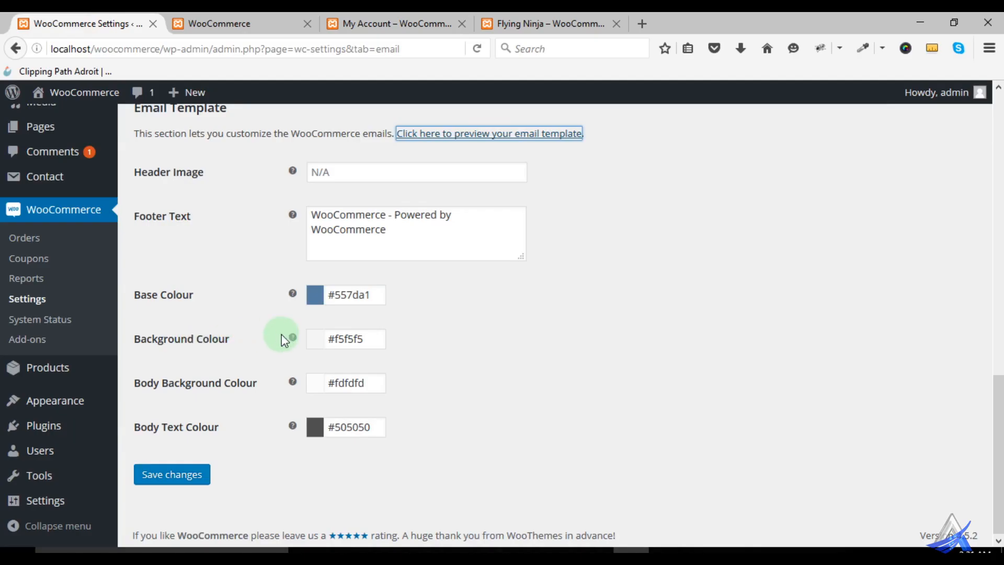
click(268, 23)
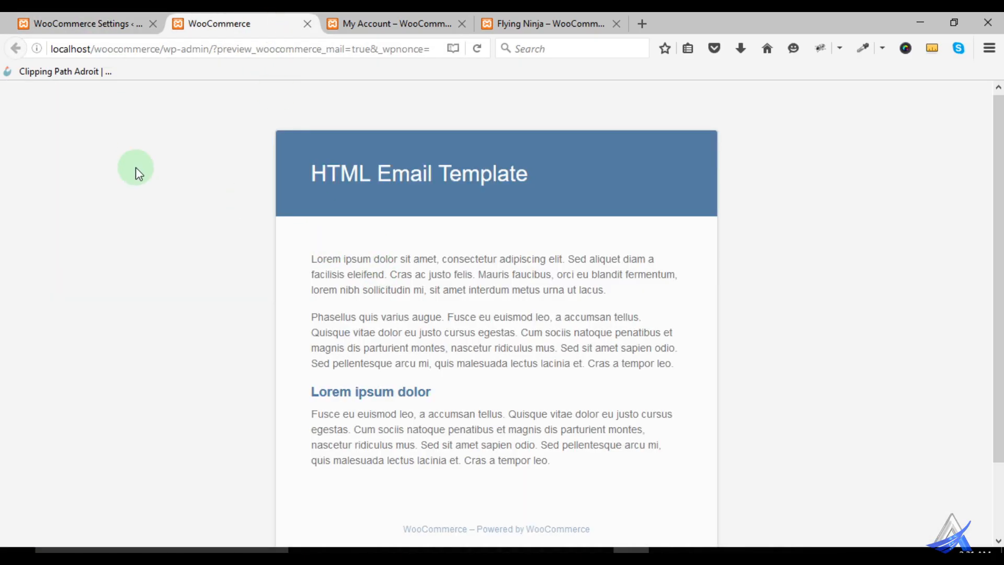
drag(134, 170, 116, 231)
click(92, 17)
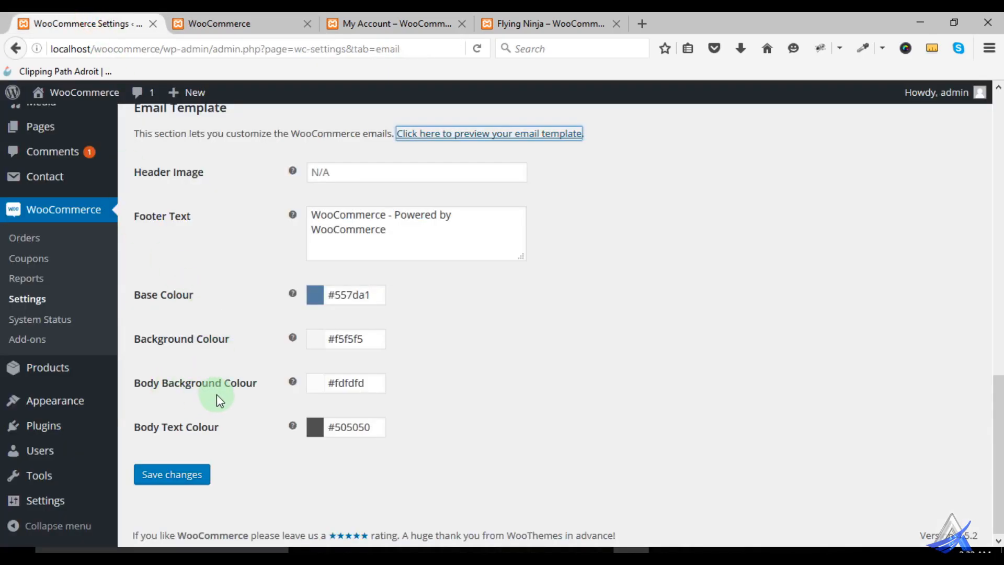
click(235, 27)
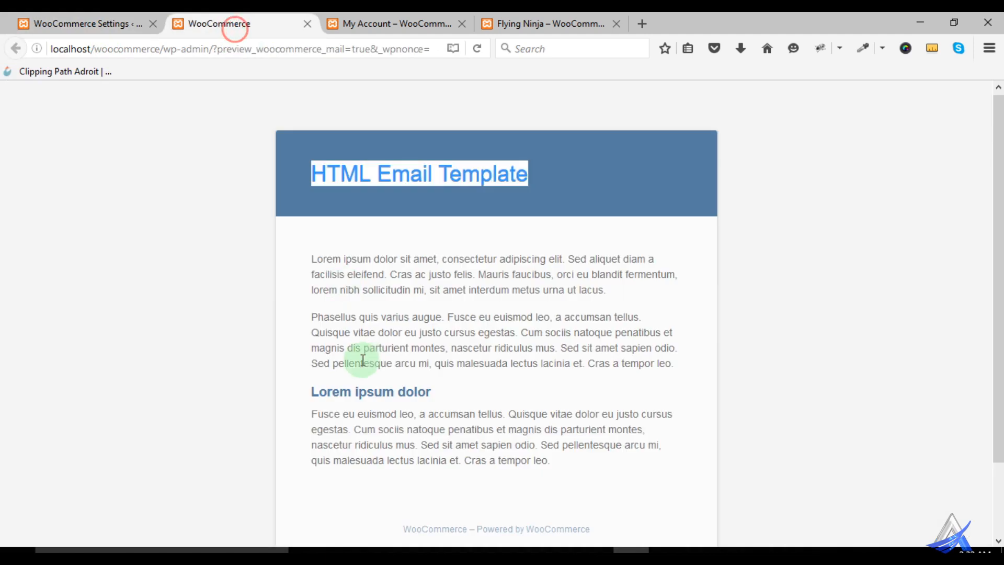
click(302, 297)
key(ctrl+shift+Tab)
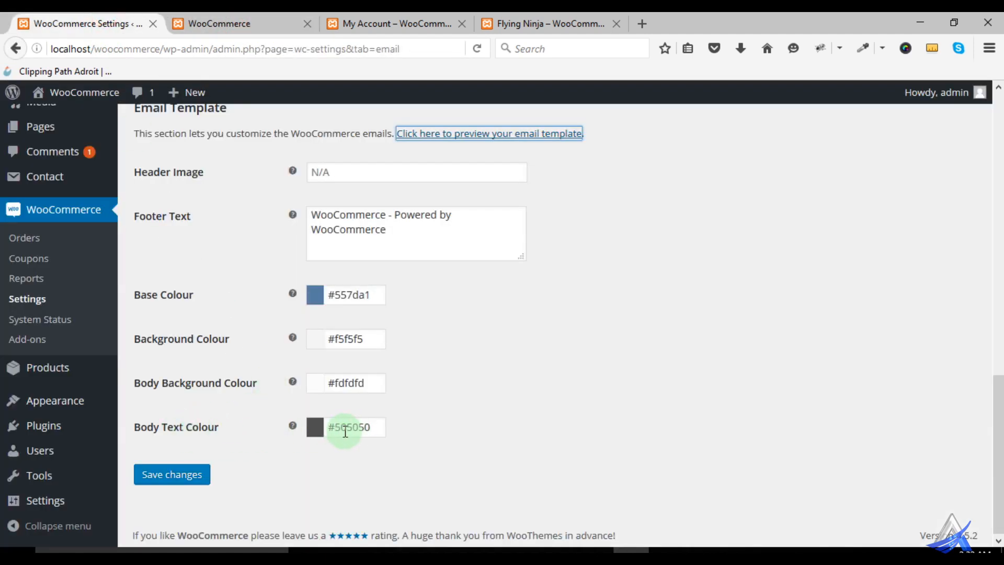
click(209, 25)
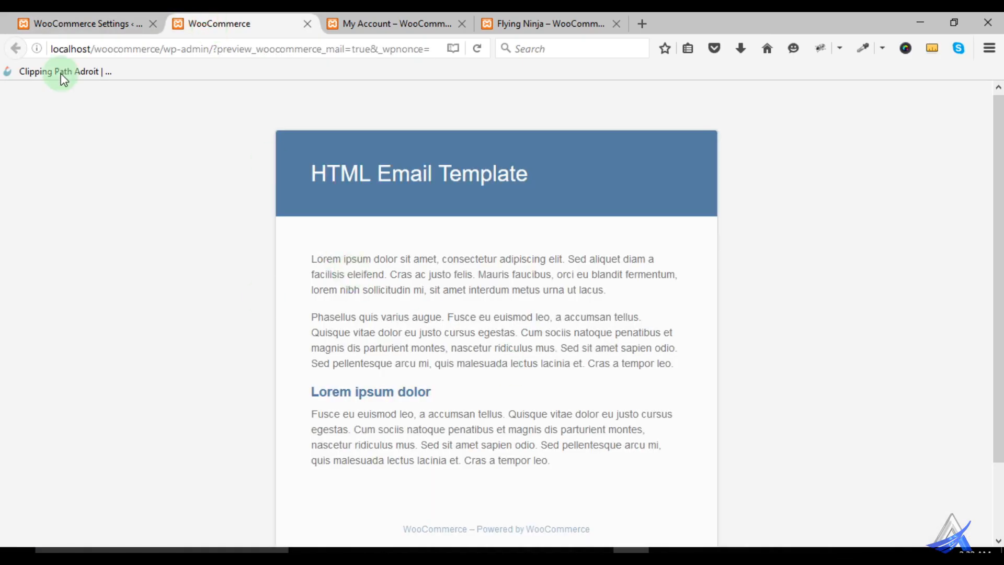
click(73, 24)
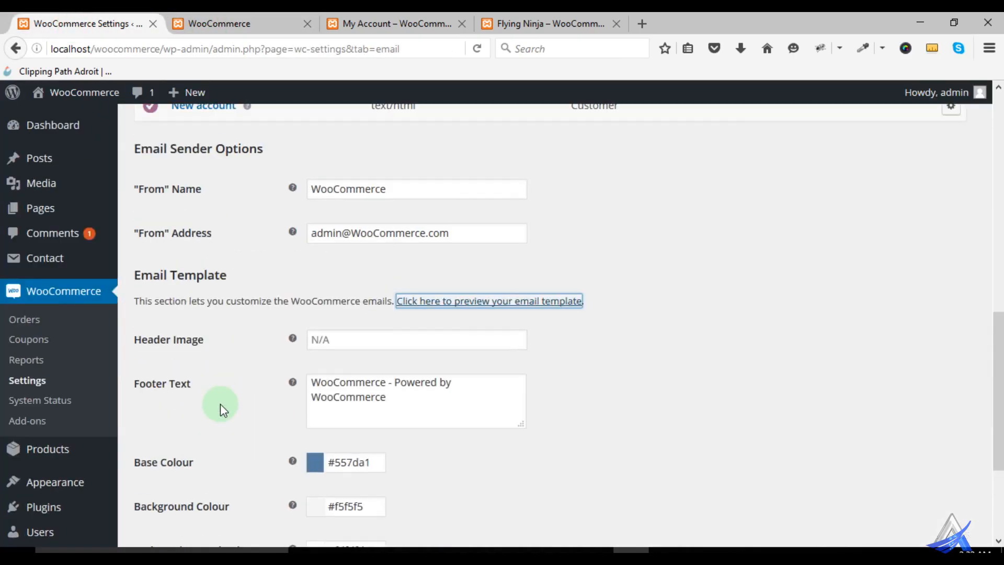
scroll(226, 438, down, 2)
scroll(222, 442, up, 5)
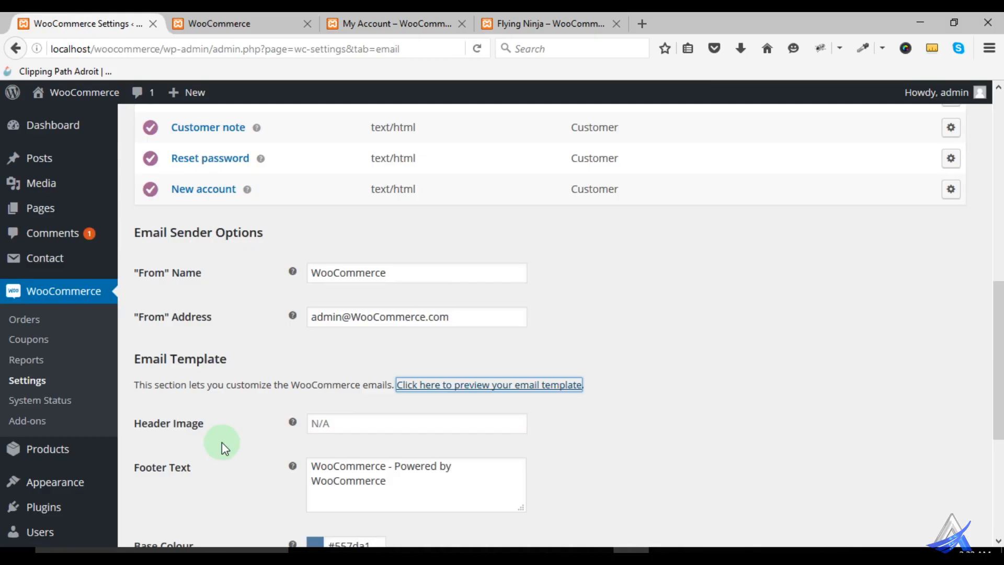
scroll(229, 435, up, 5)
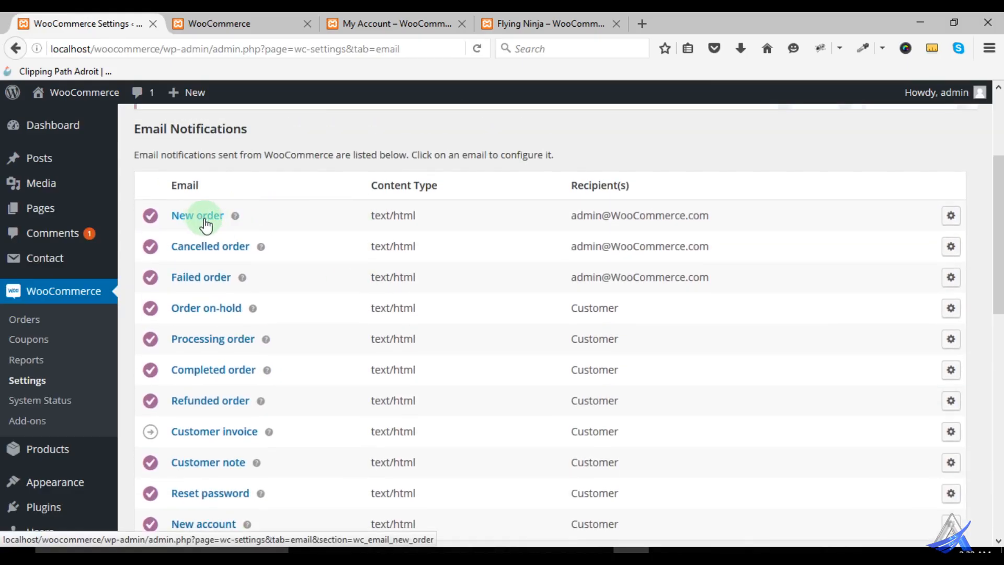
scroll(215, 347, down, 3)
scroll(218, 302, up, 2)
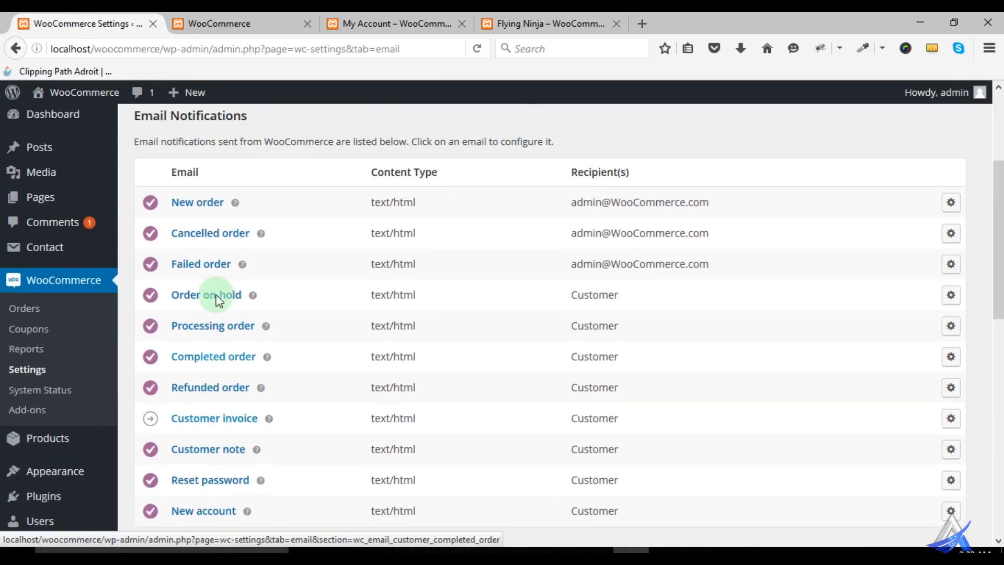
scroll(217, 293, up, 1)
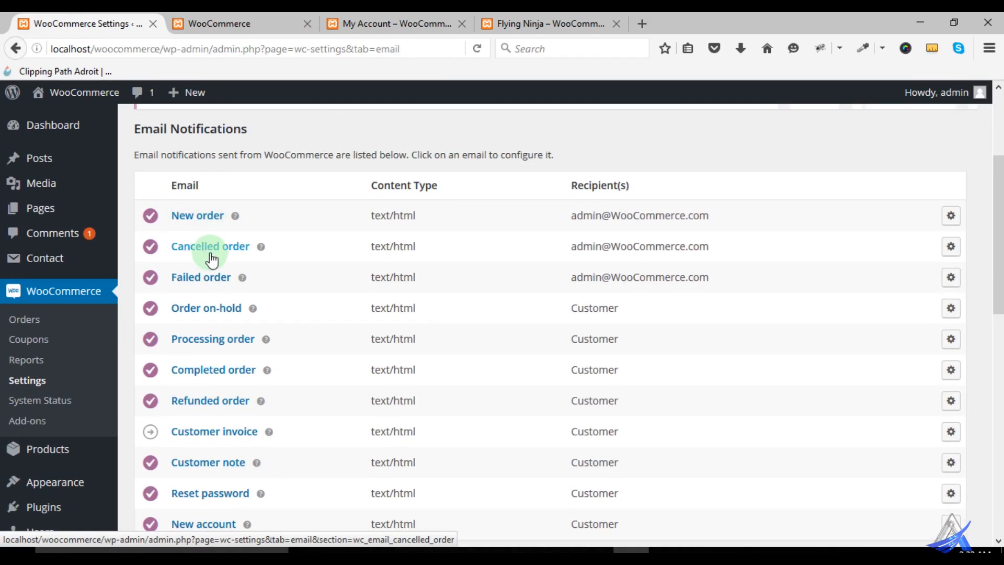
scroll(275, 277, down, 2)
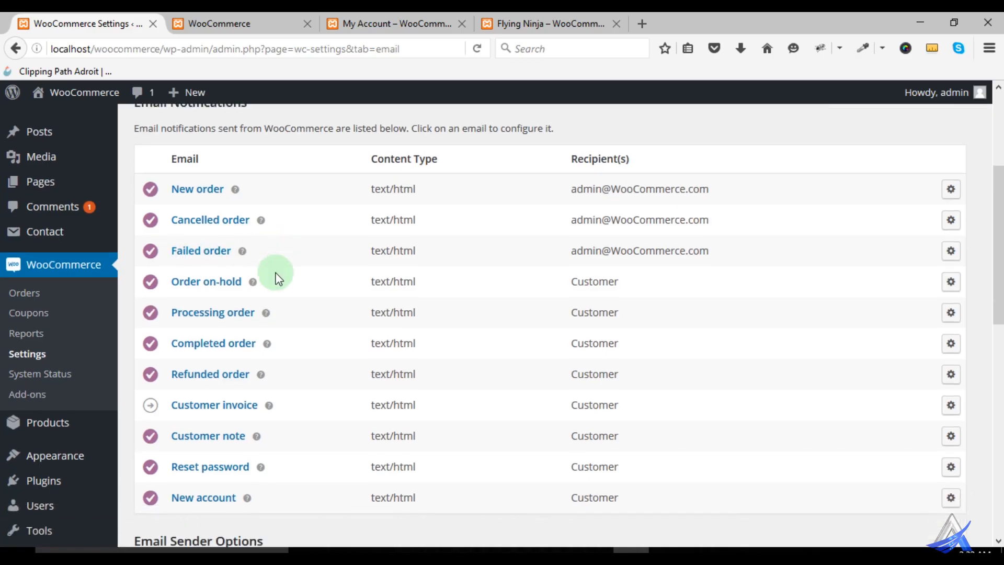
mouse_move(244, 194)
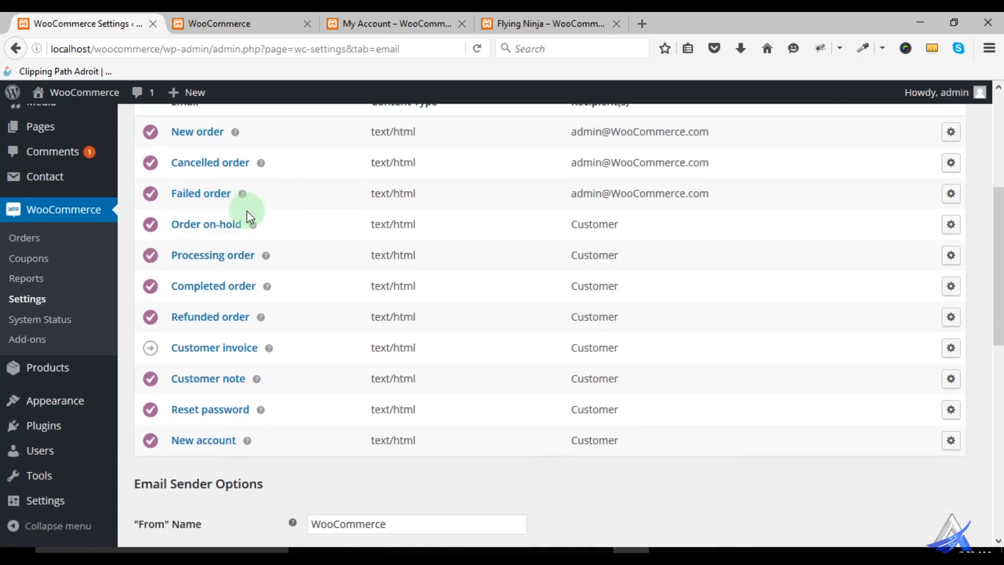
mouse_move(253, 224)
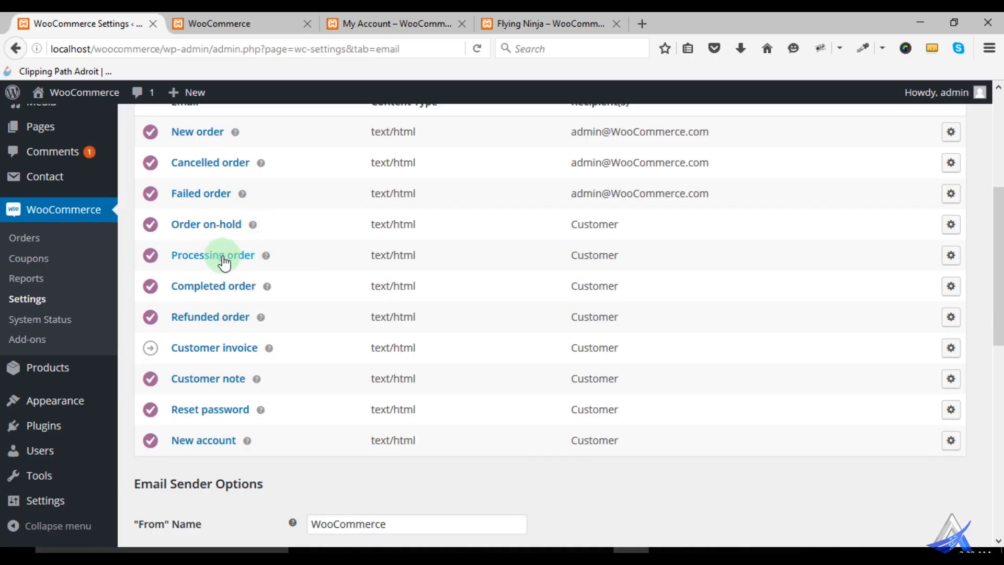
mouse_move(268, 255)
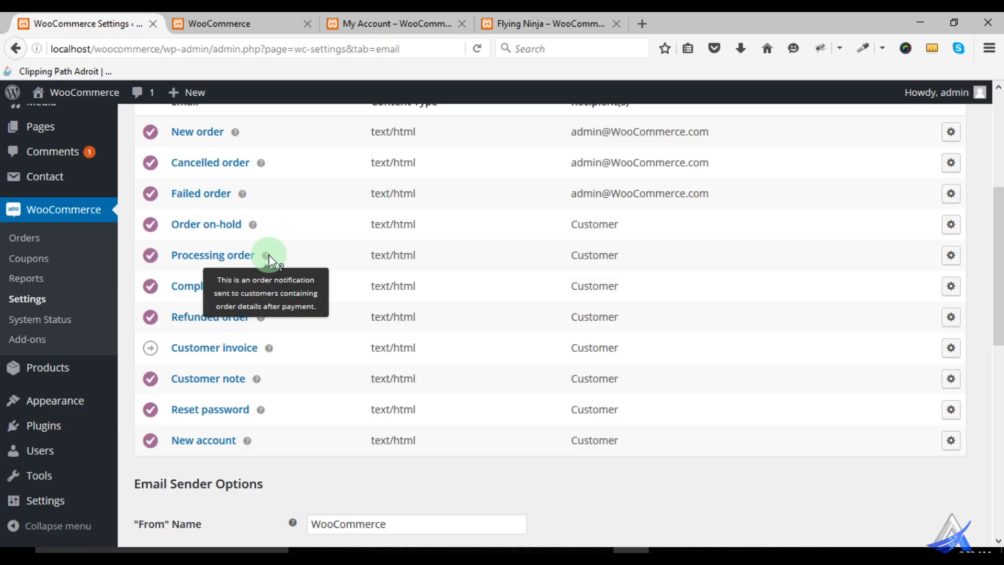
scroll(292, 313, up, 3)
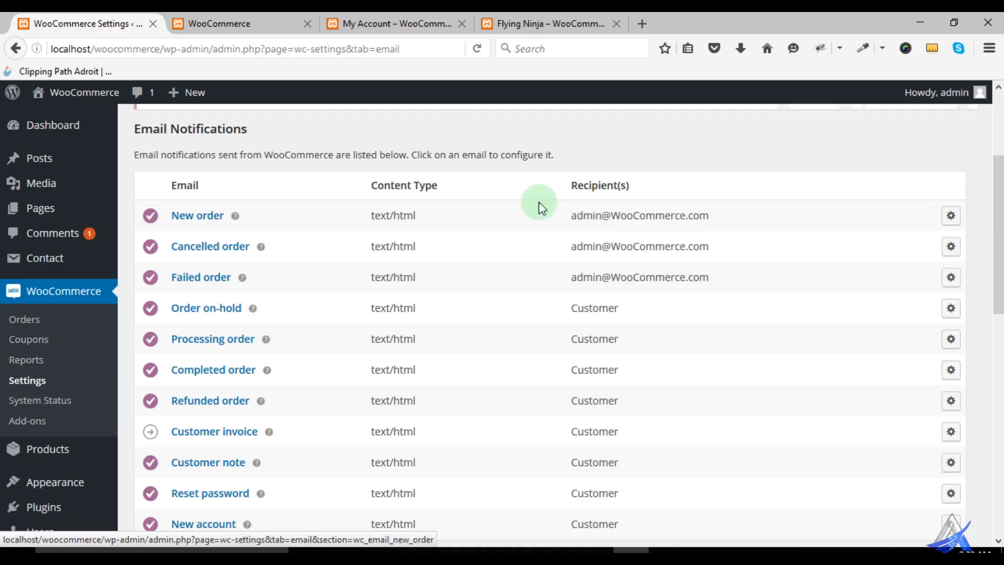
Open the New order email settings and select the address in Recipient(s)
click(187, 215)
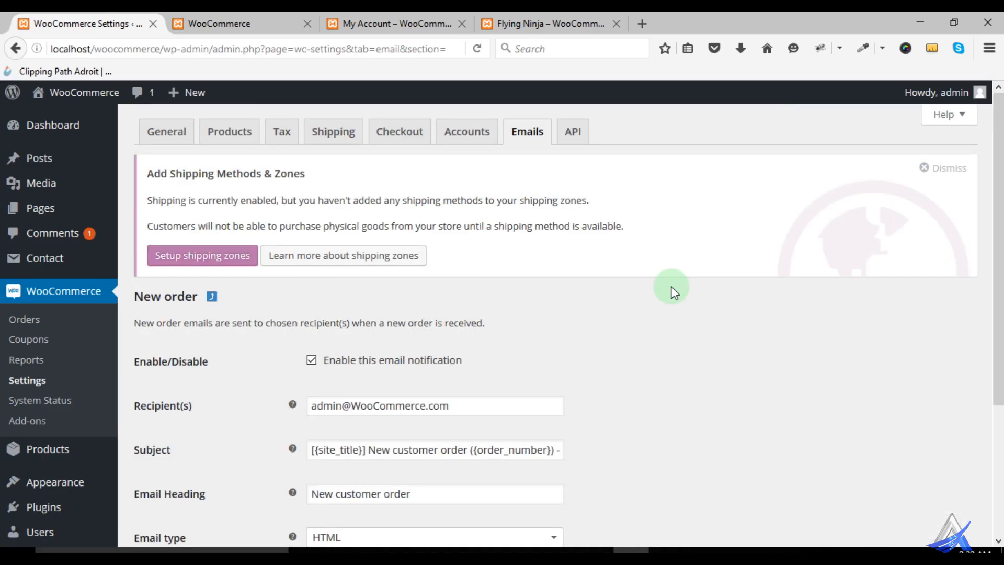
scroll(672, 291, down, 3)
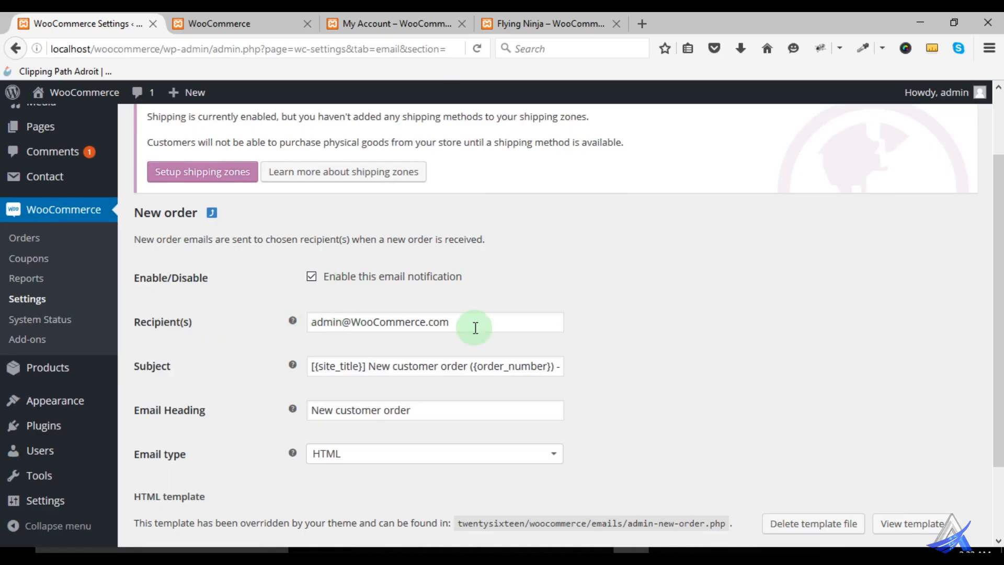
drag(453, 322, 293, 328)
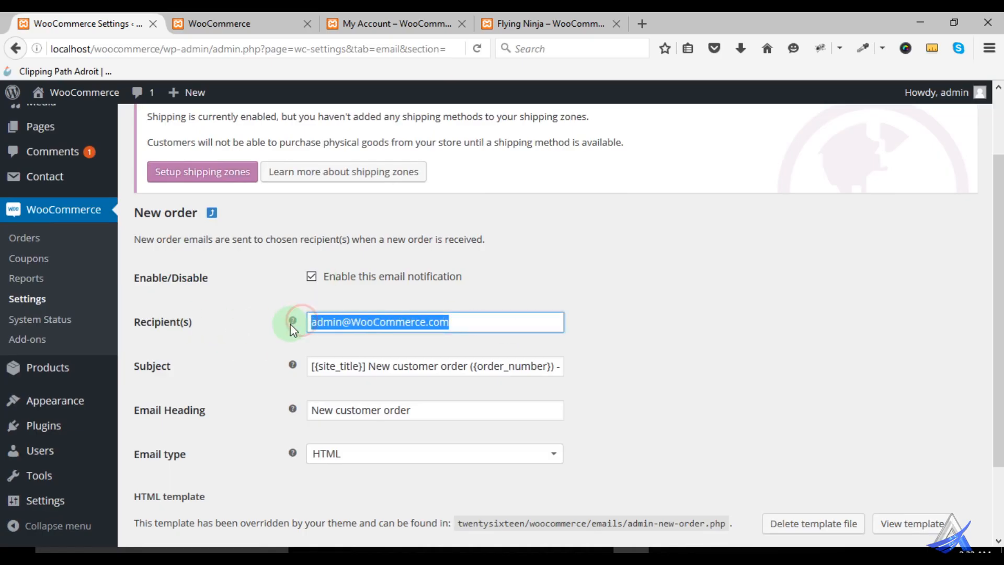
mouse_move(291, 329)
scroll(258, 330, down, 3)
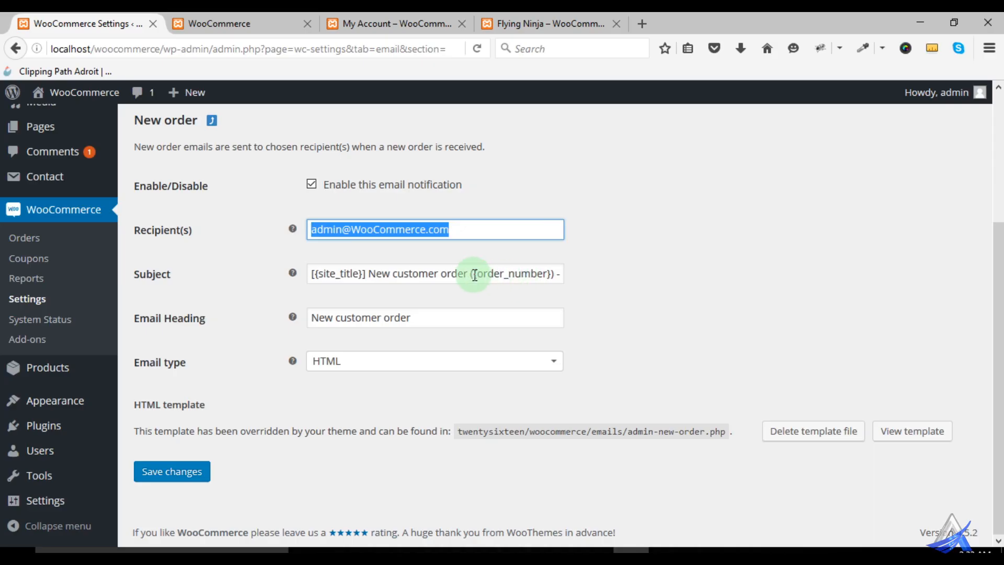
Inspect the subject 'New customer order ({order_number}) - {order_date}', selecting the word customer
click(552, 272)
key(Right)
key(Right)
key(Right)
key(Right)
key(Right)
key(Right)
key(Right)
key(Right)
key(Right)
key(Right)
key(Right)
key(Right)
key(Right)
key(Right)
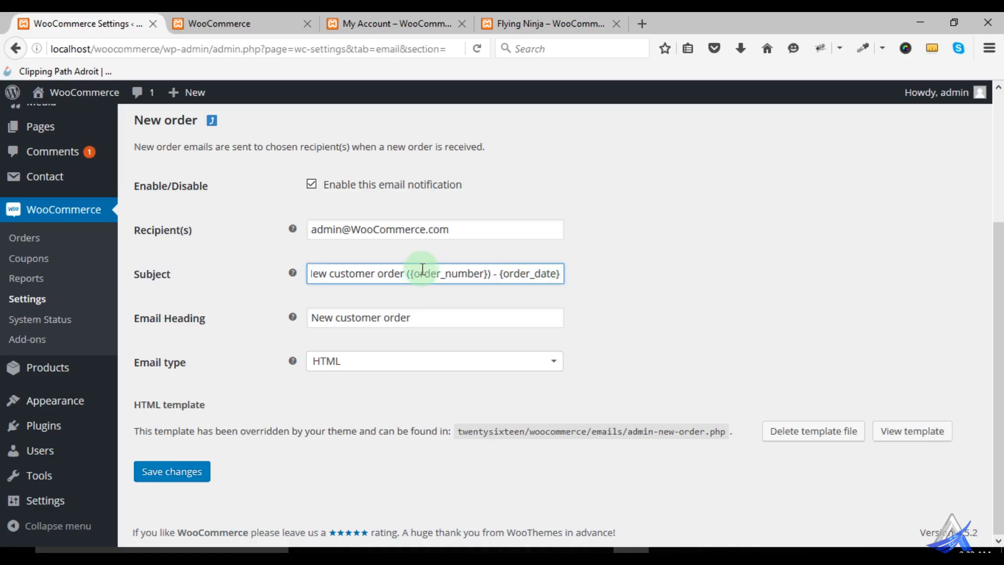
drag(329, 274, 399, 272)
click(610, 317)
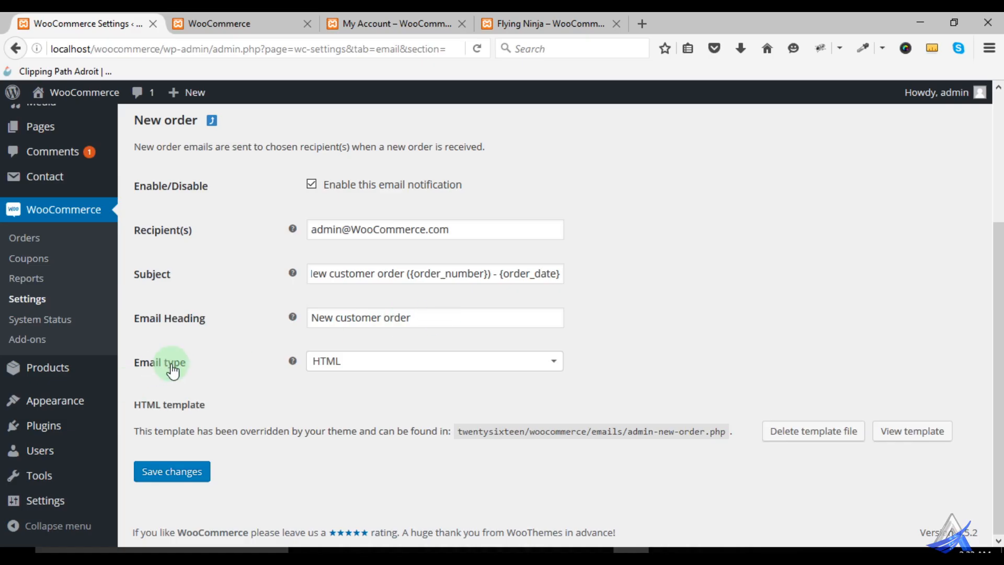
click(324, 372)
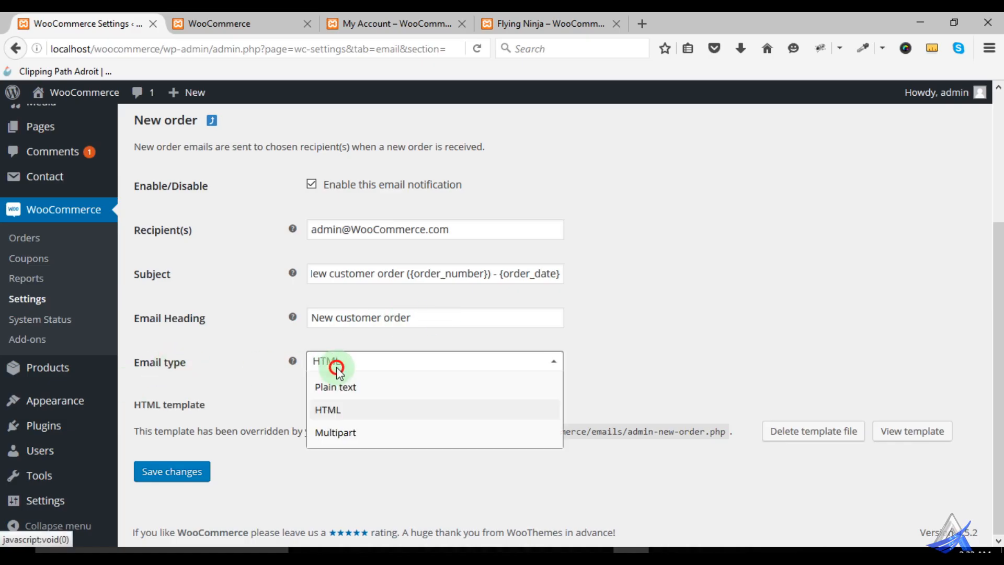
click(366, 387)
click(375, 362)
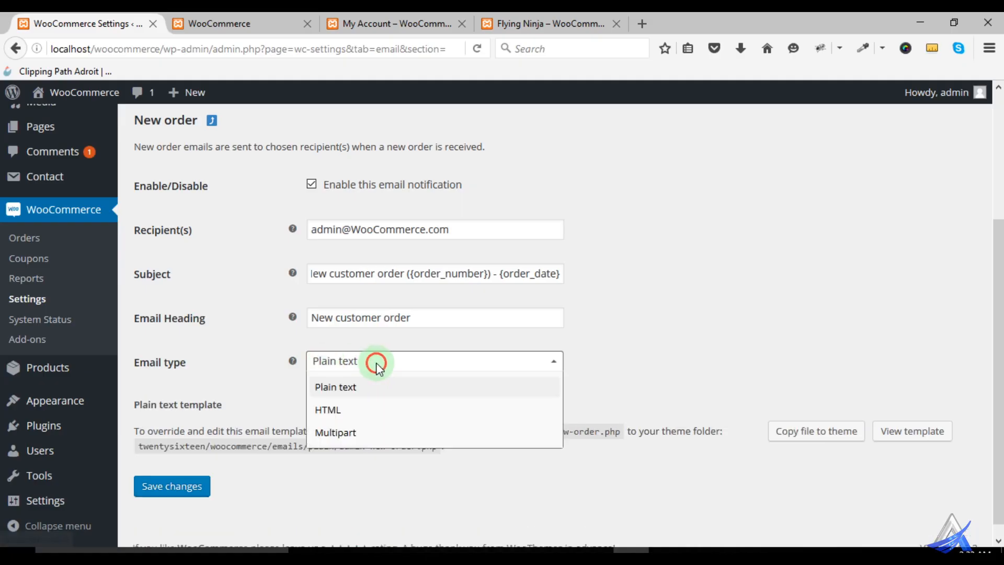
click(366, 409)
click(377, 362)
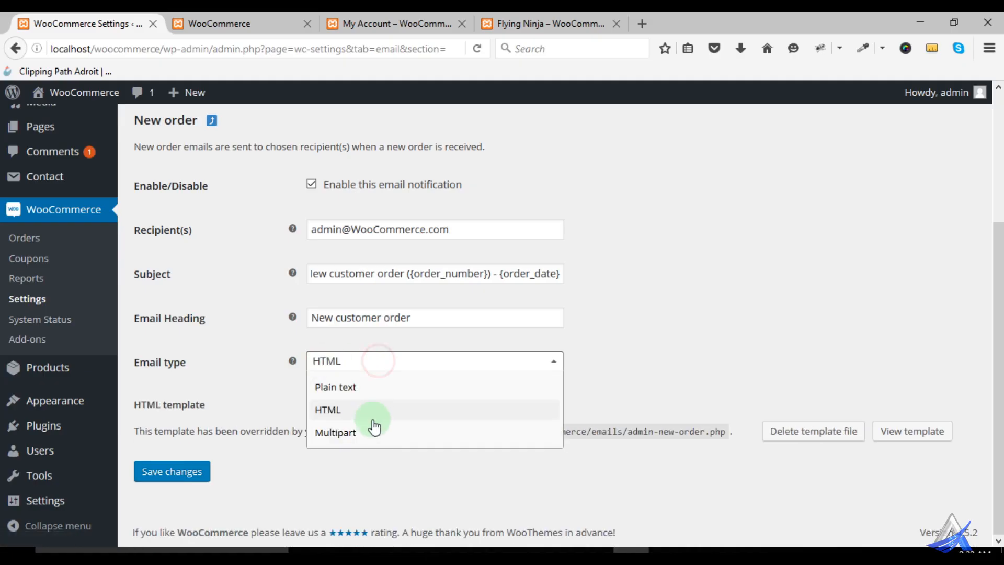
click(373, 434)
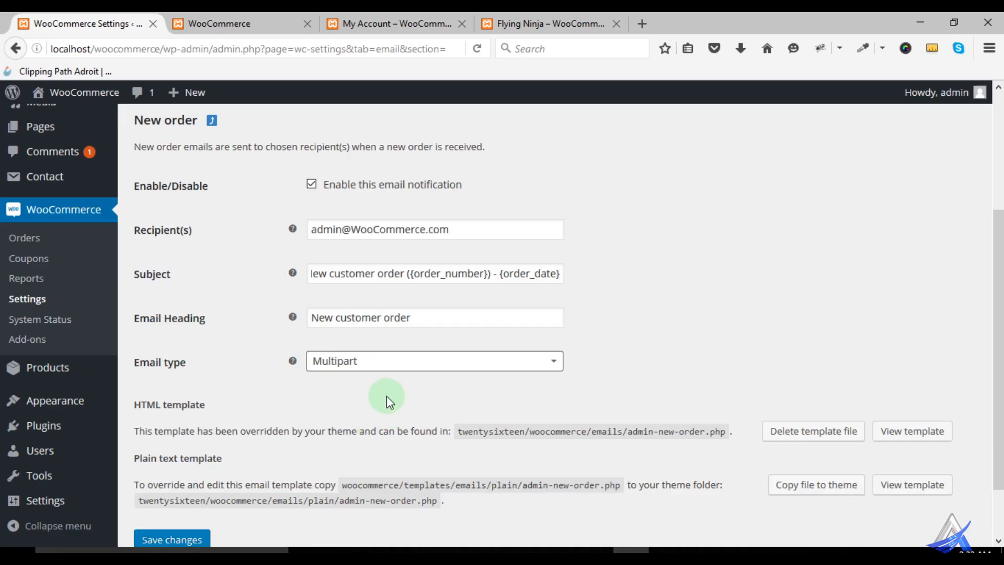
scroll(399, 397, down, 3)
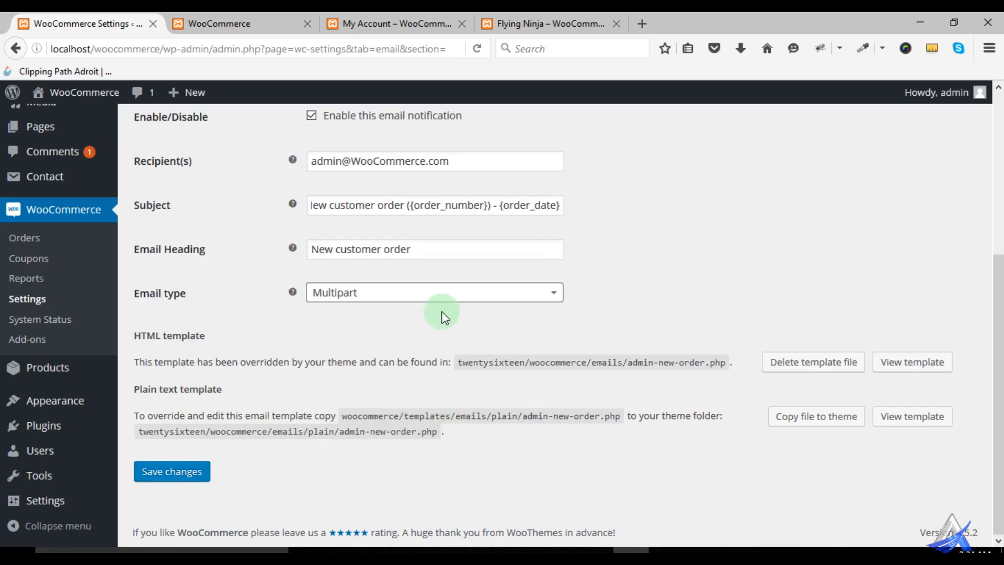
click(447, 292)
click(437, 340)
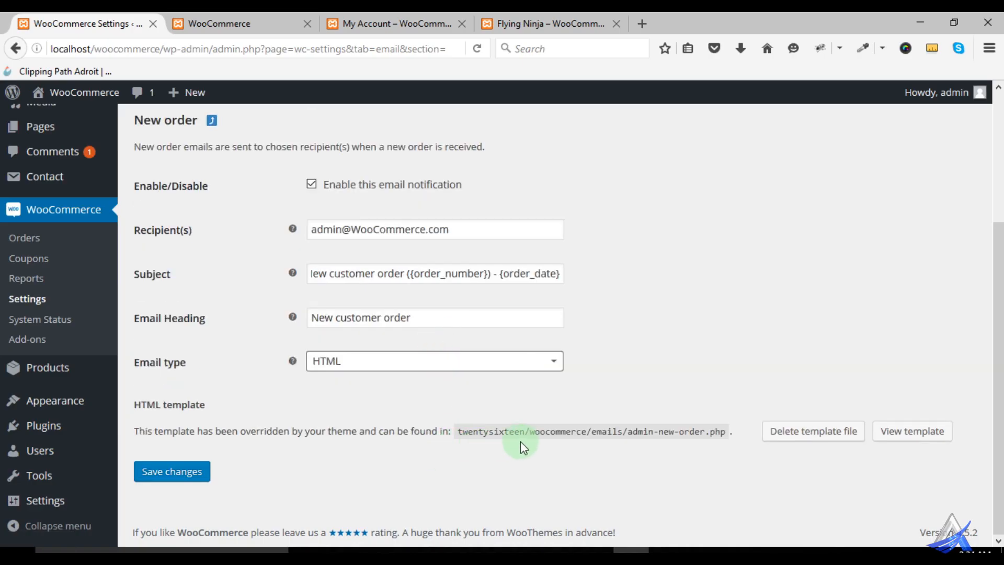
drag(632, 438, 724, 437)
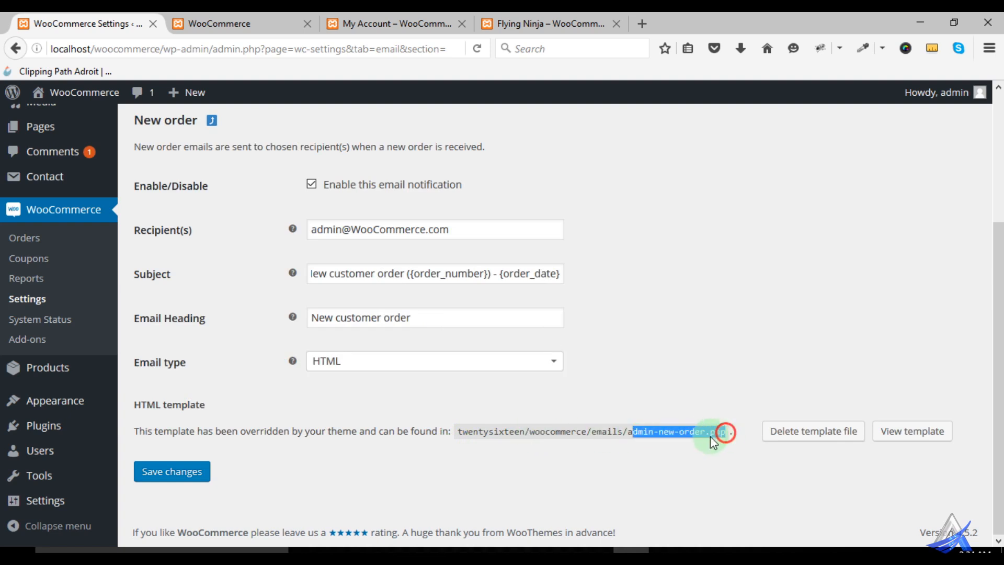
Select the template file path, then open View template in a new tab and close it
drag(459, 431, 724, 439)
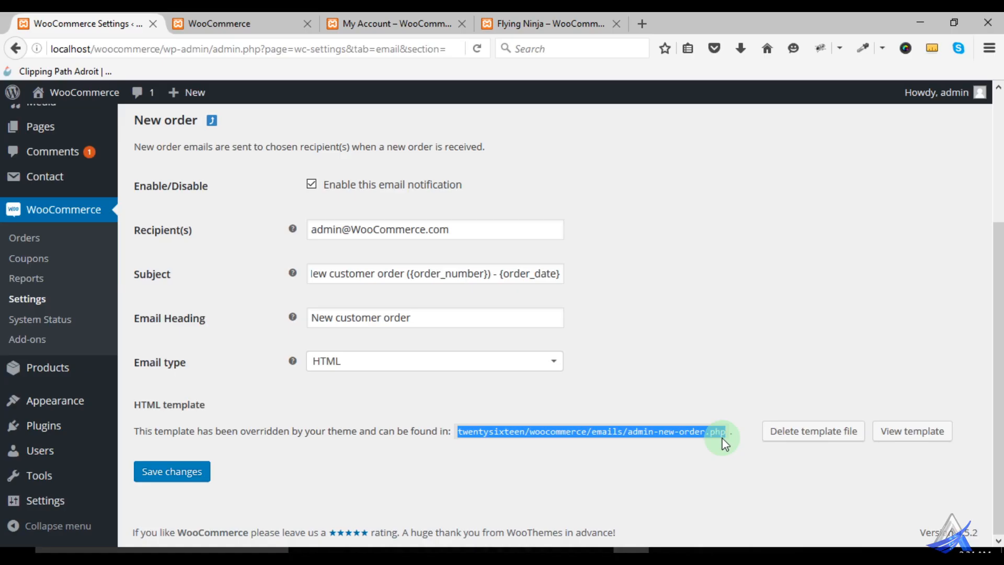
right_click(905, 442)
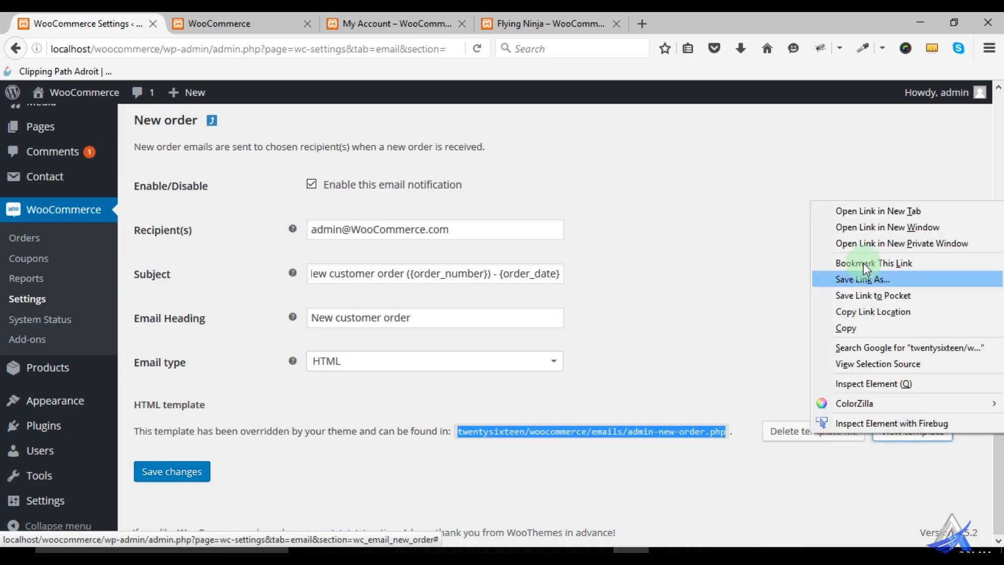
click(871, 210)
click(213, 24)
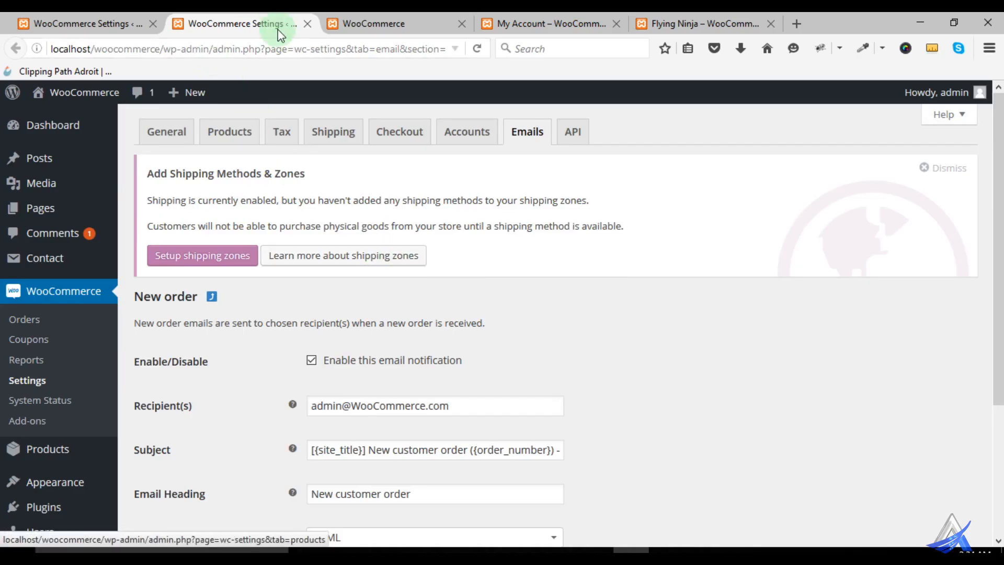
click(307, 24)
Show the New order HTML template code, select parts of it, then go back to the notifications list
click(909, 430)
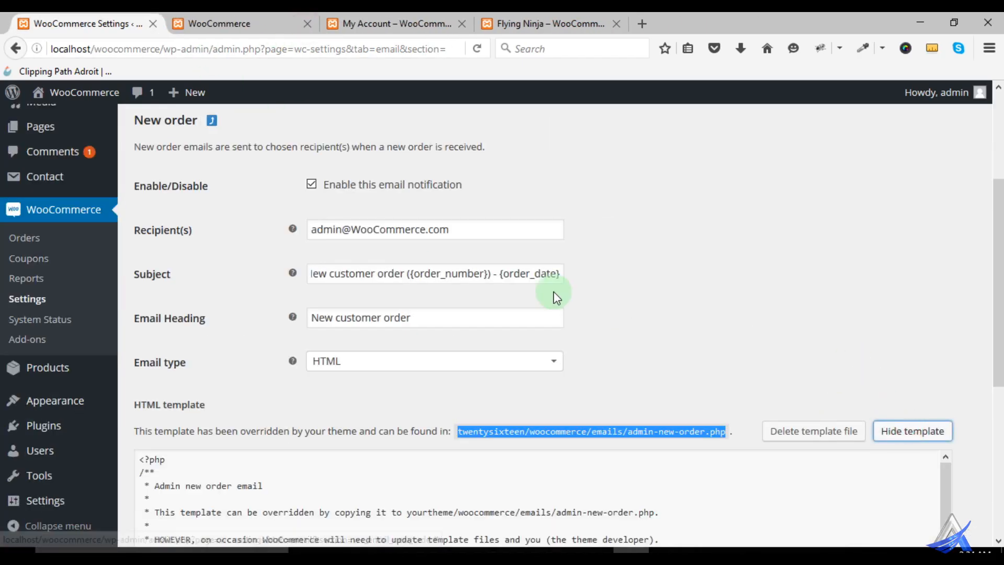
scroll(585, 283, down, 1)
scroll(585, 283, down, 4)
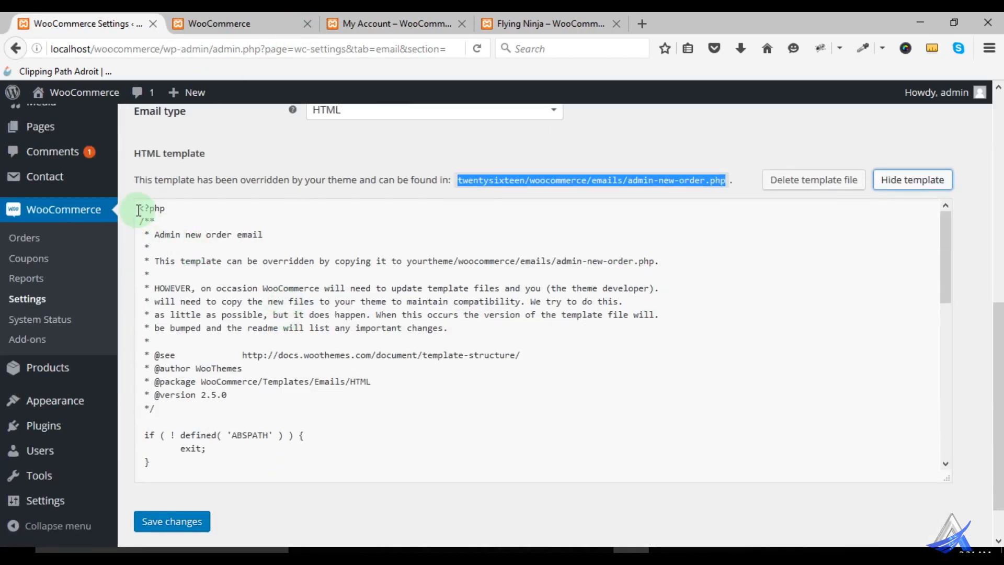
drag(137, 211, 247, 475)
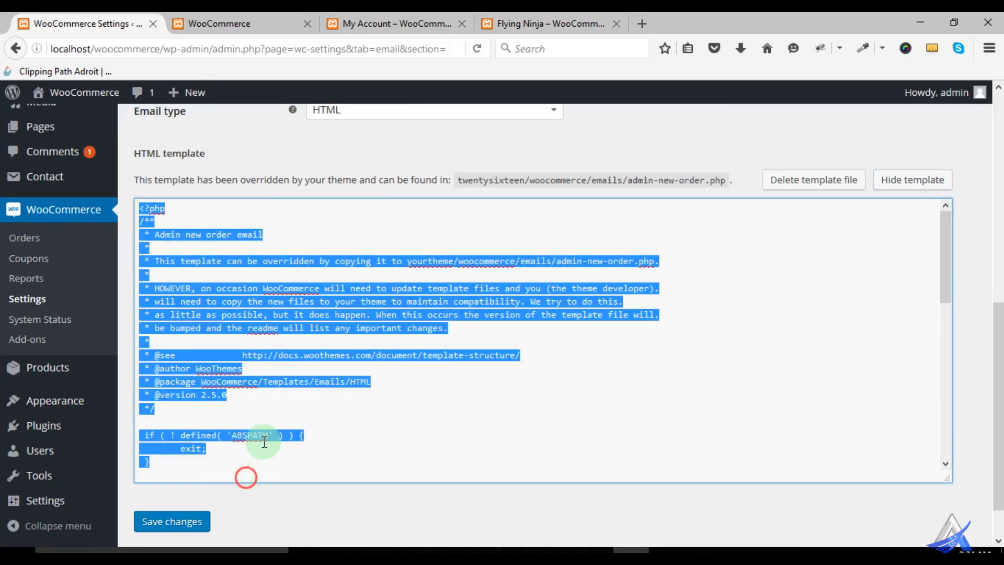
click(292, 384)
drag(248, 290, 300, 329)
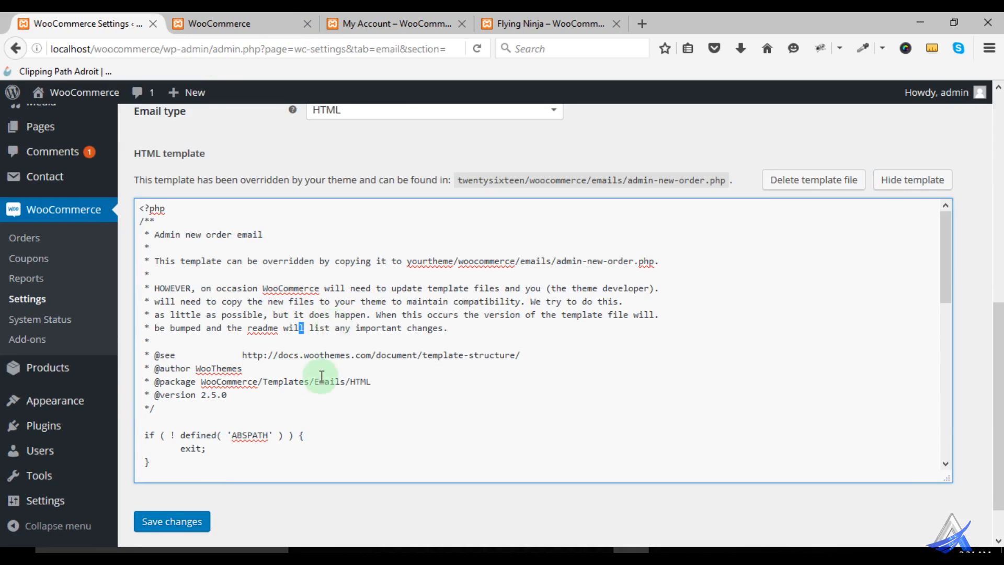
scroll(605, 415, up, 5)
scroll(552, 320, up, 3)
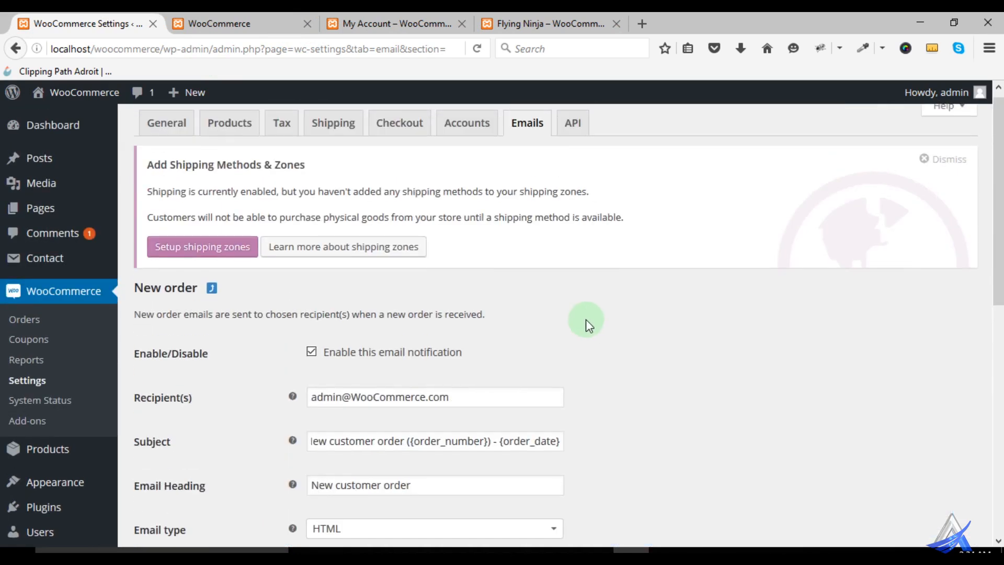
click(211, 287)
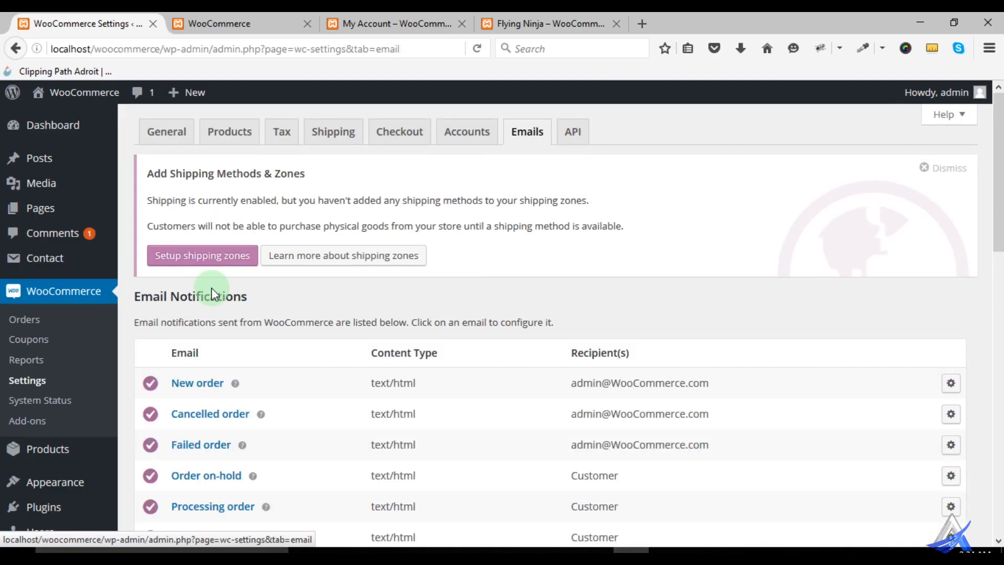
Leave the Emails settings for the API tab, where Enable the REST API is ticked
scroll(303, 335, down, 3)
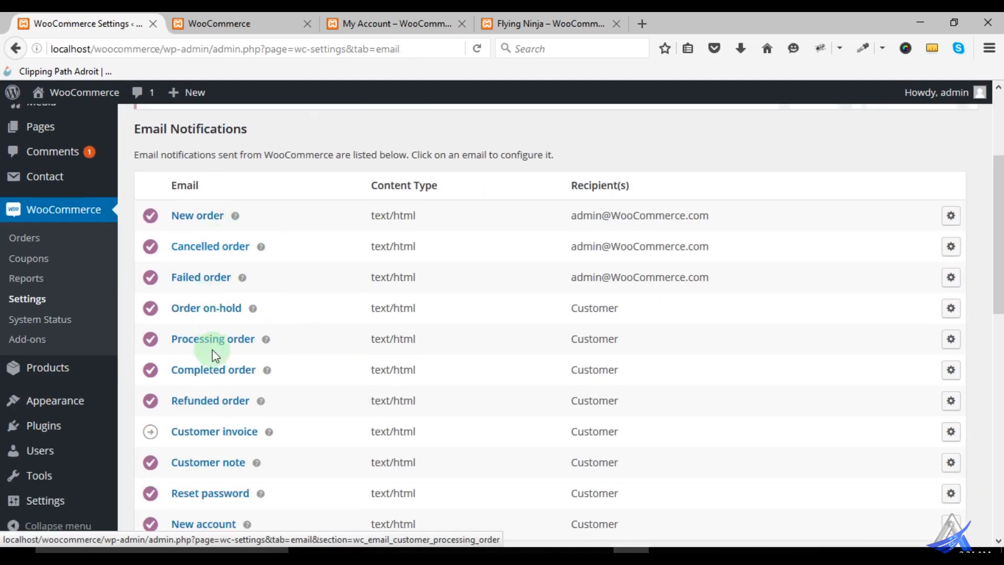
scroll(222, 376, down, 3)
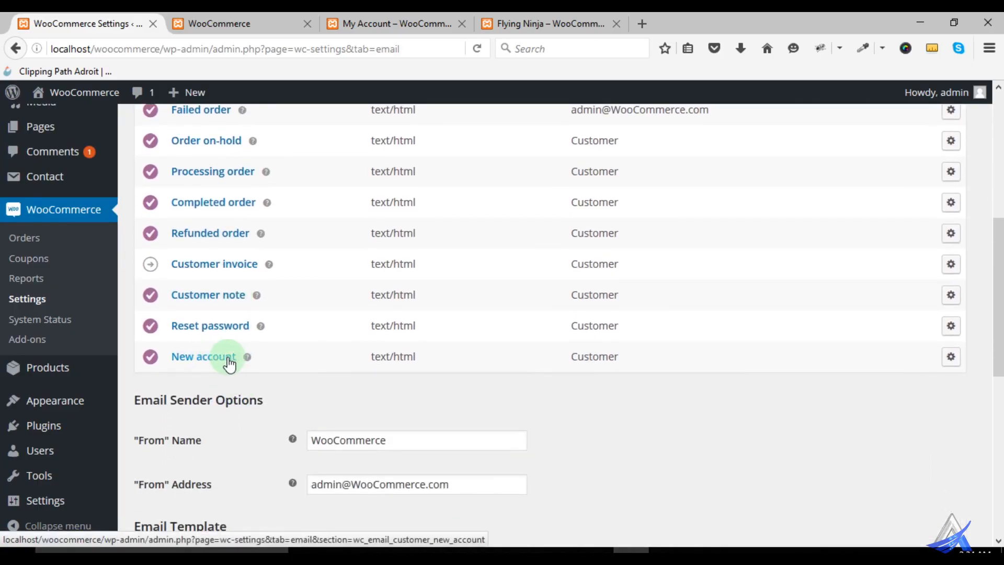
scroll(264, 363, up, 1)
scroll(262, 314, up, 1)
scroll(265, 316, up, 2)
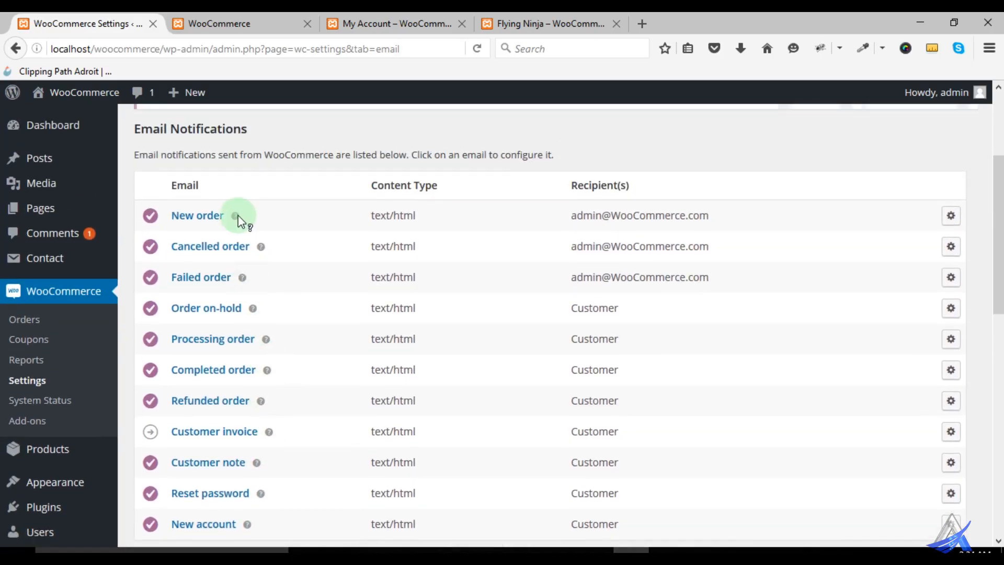
scroll(285, 396, up, 3)
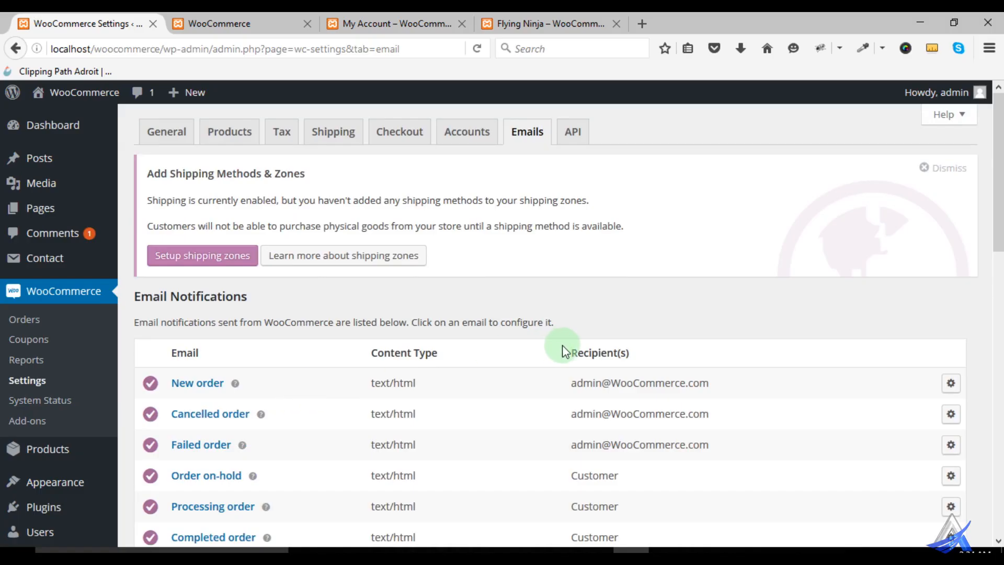
click(572, 135)
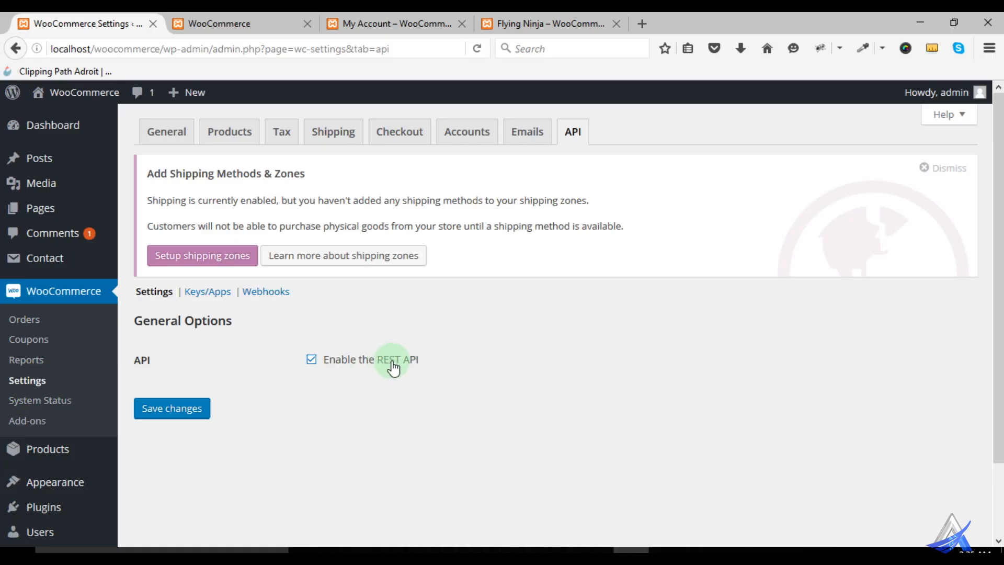
Open the empty API Keys/Apps section and start adding a new key
click(214, 294)
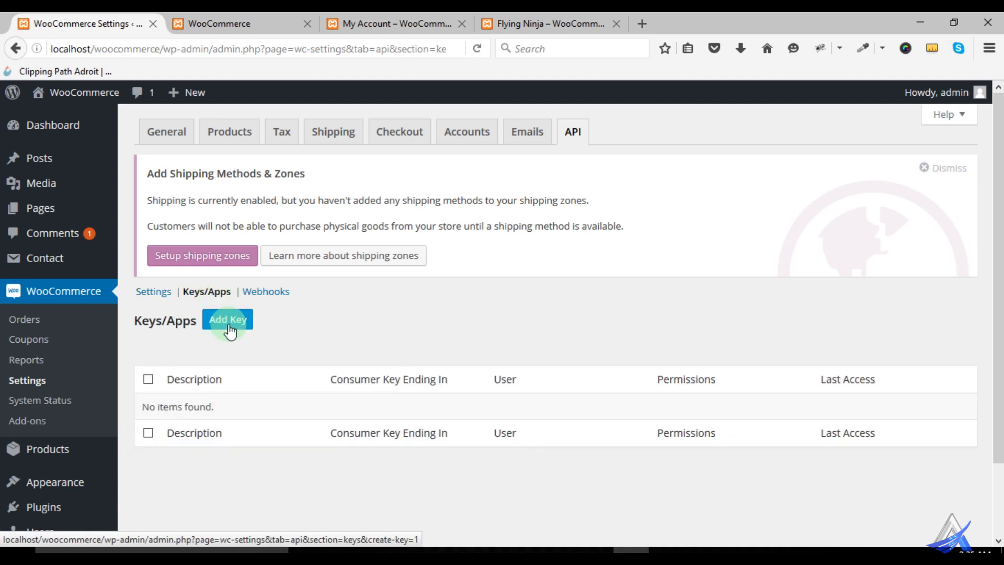
scroll(280, 368, down, 3)
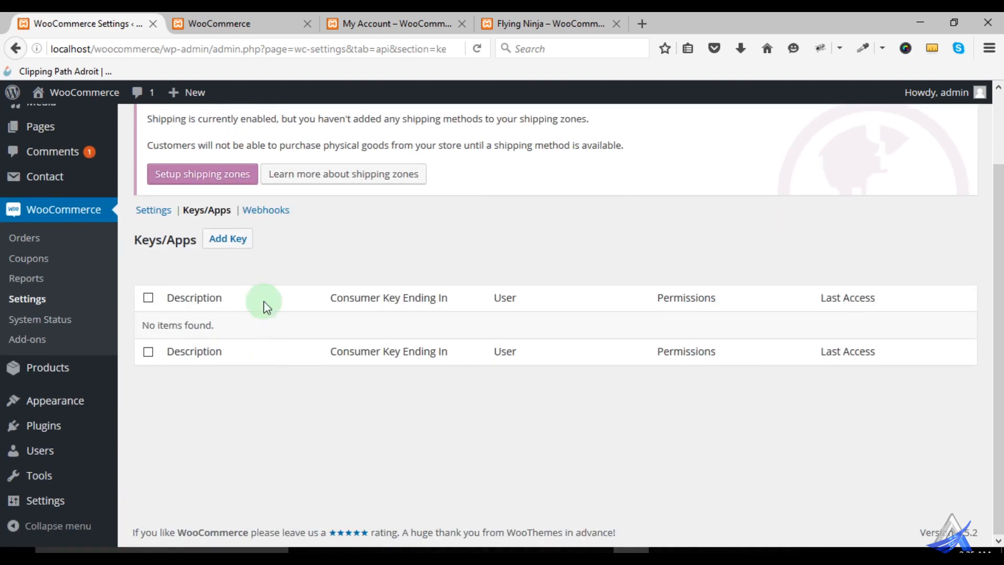
click(232, 241)
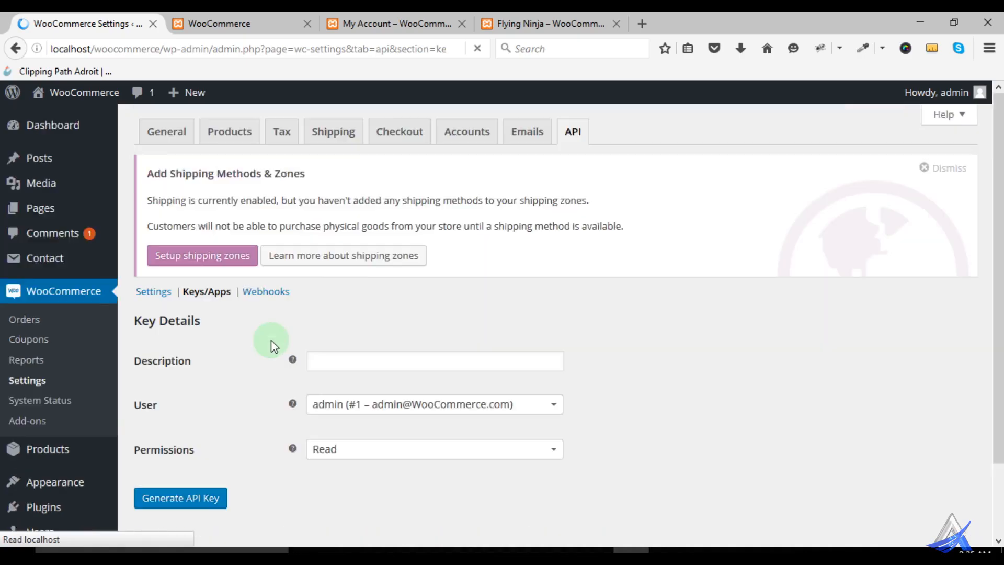
Review the new key's User and Permissions dropdowns, keeping admin and Read, without generating it
scroll(278, 390, down, 3)
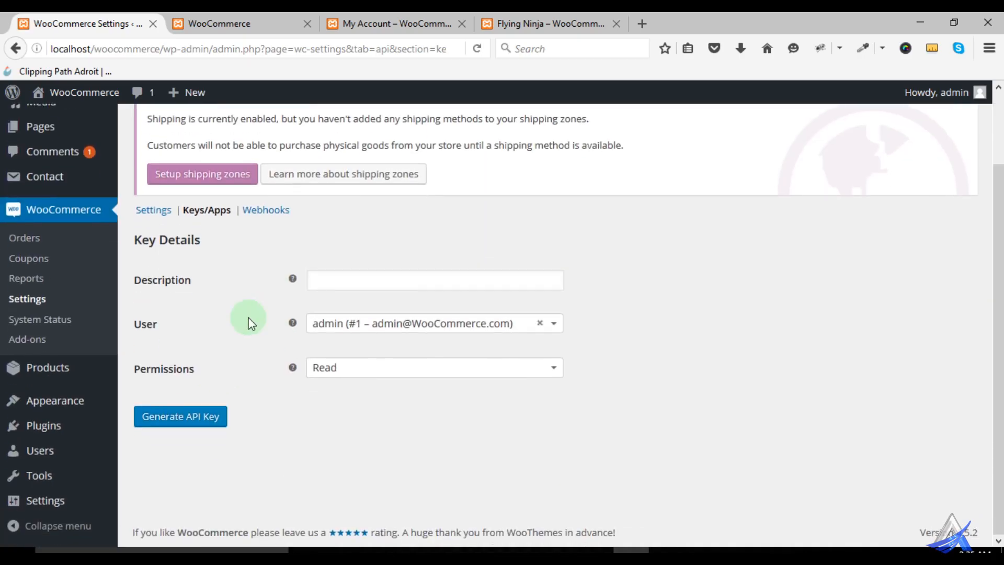
click(323, 288)
click(393, 326)
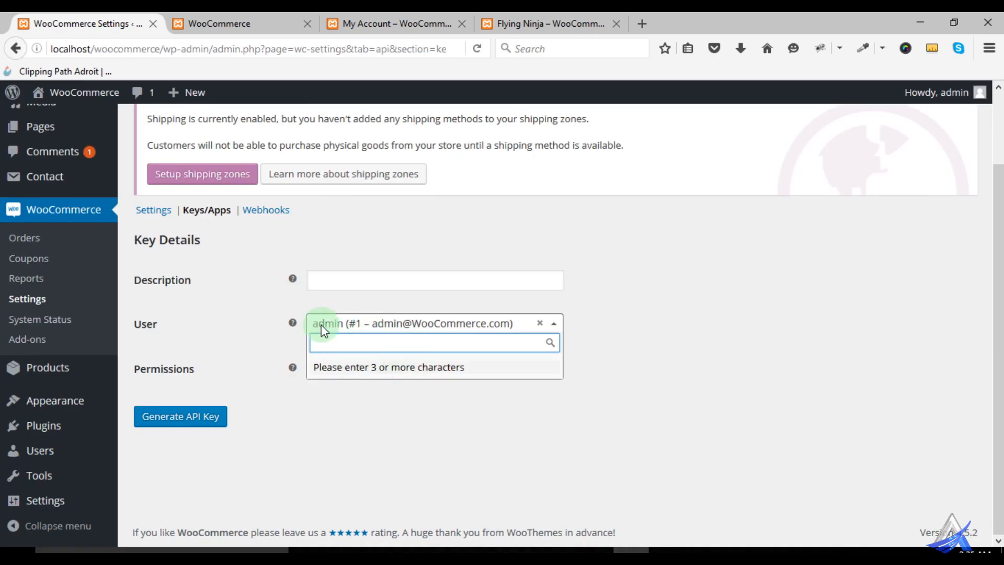
click(249, 322)
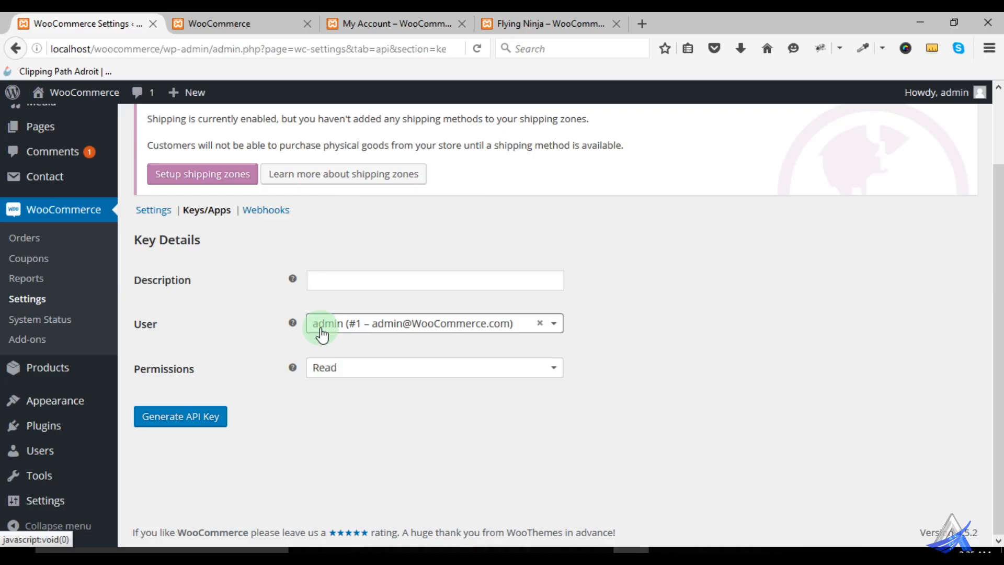
click(378, 375)
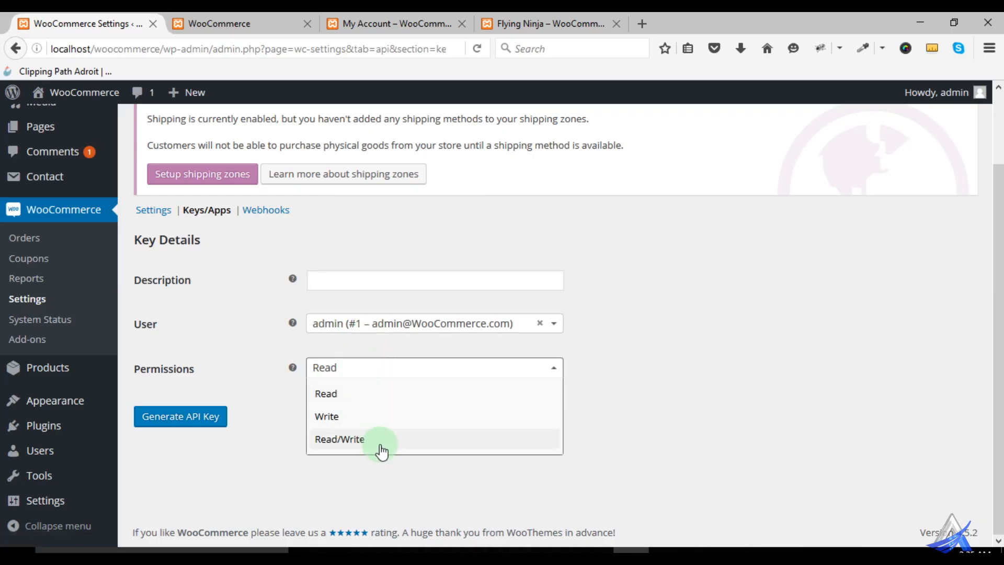
click(739, 377)
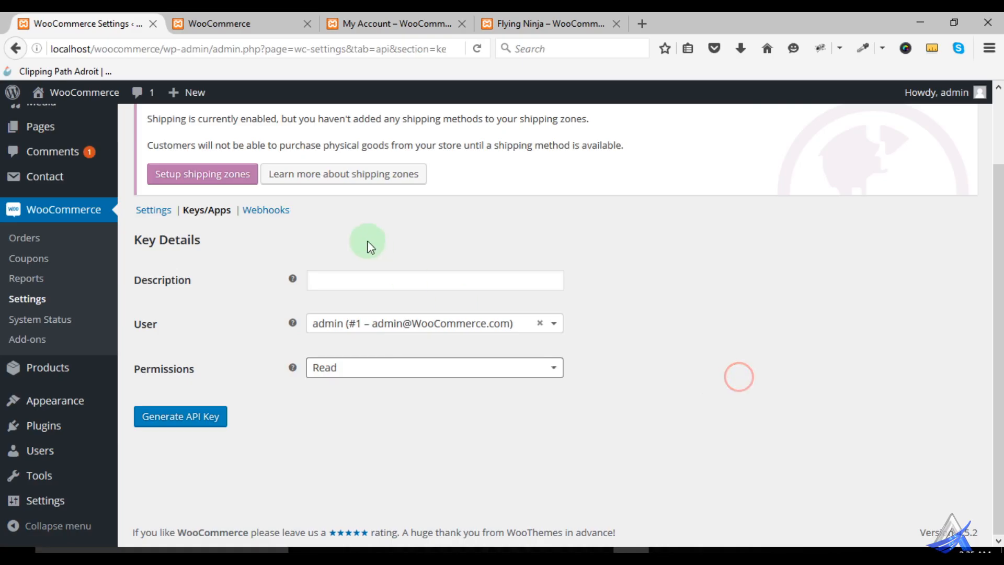
click(273, 211)
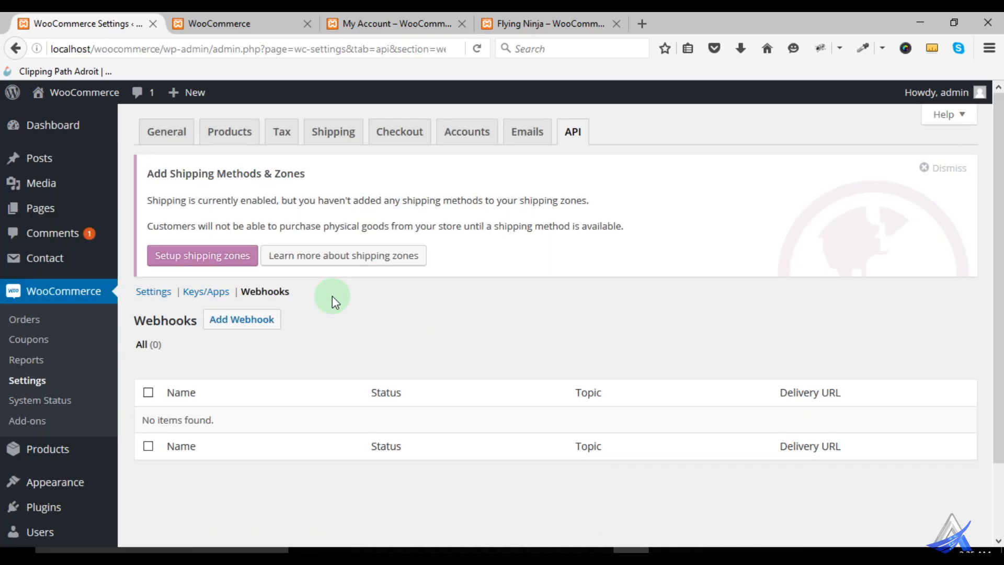
Add a new test webhook, select its generated name, and leave Status at Disabled
click(261, 317)
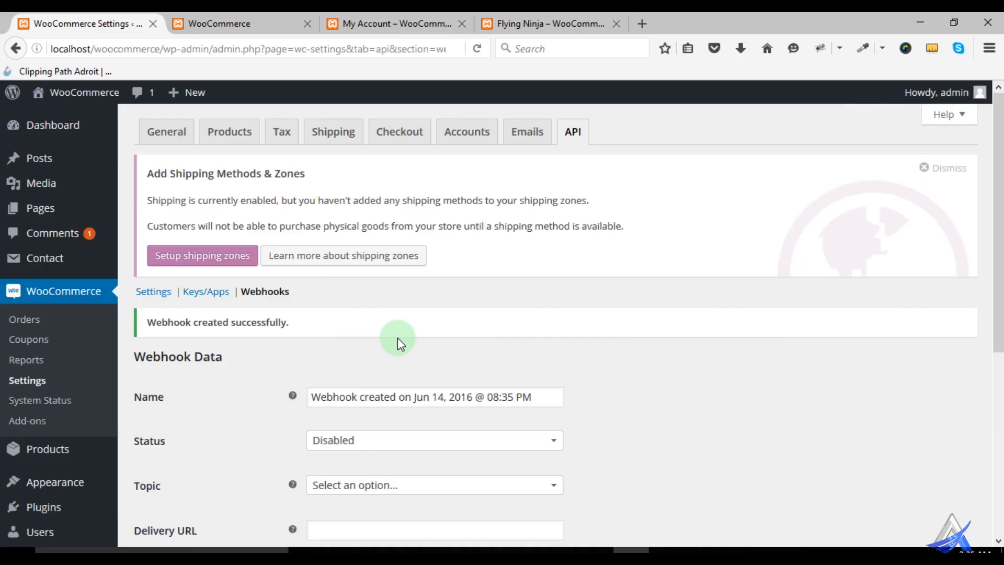
scroll(409, 335, down, 3)
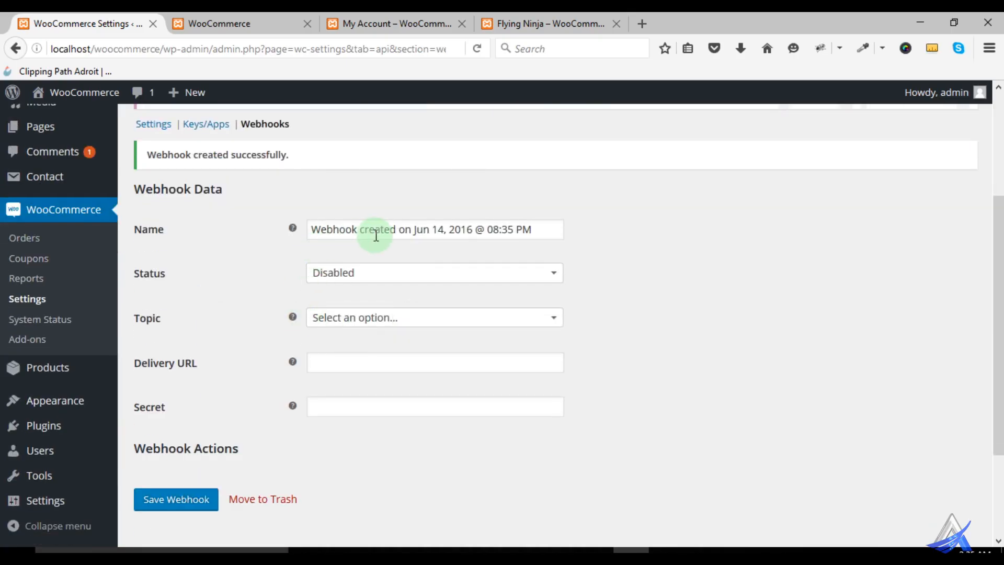
drag(533, 230, 309, 231)
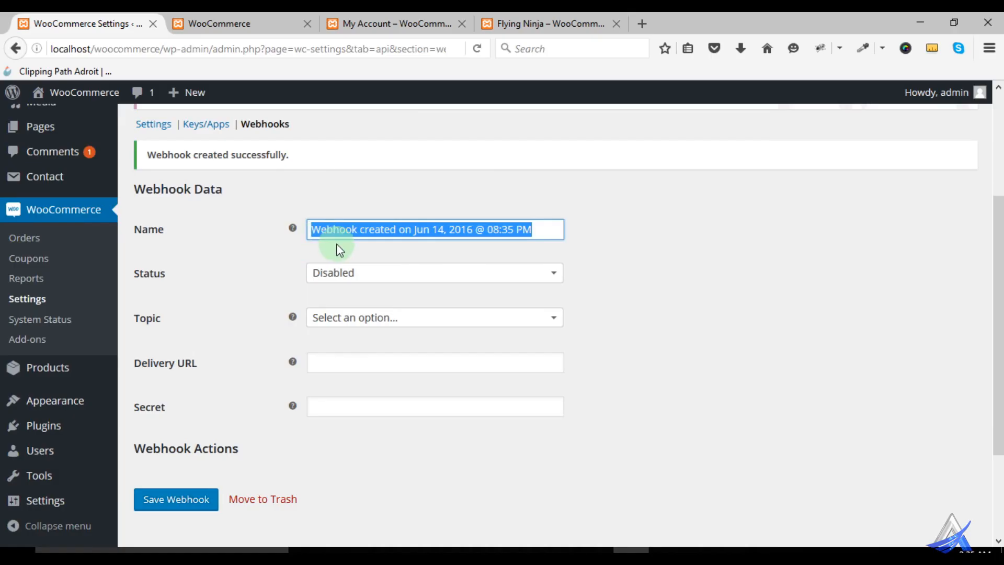
click(363, 278)
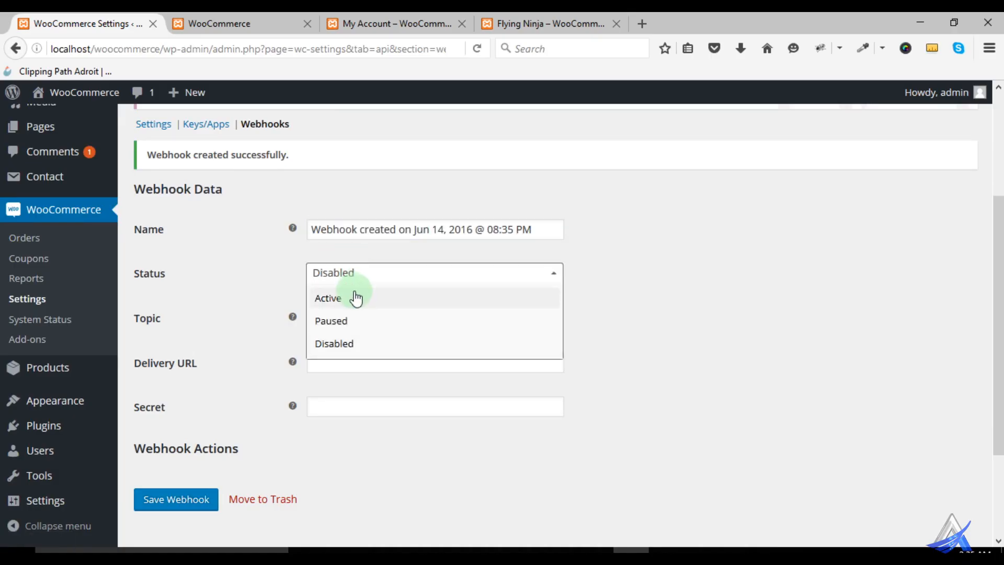
click(257, 275)
Browse the webhook Topic list without choosing one, then focus the empty Delivery URL field
click(353, 319)
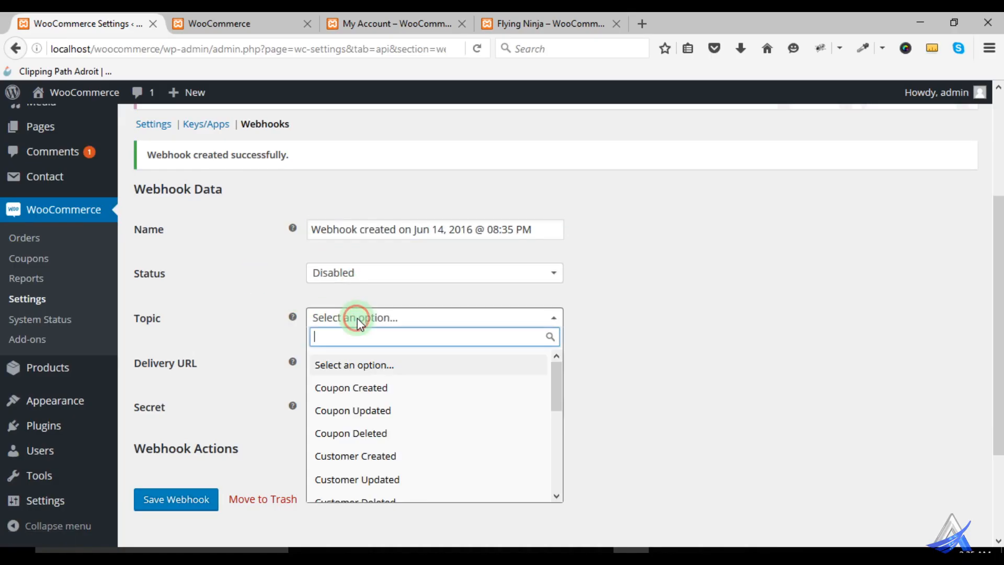
scroll(416, 387, down, 5)
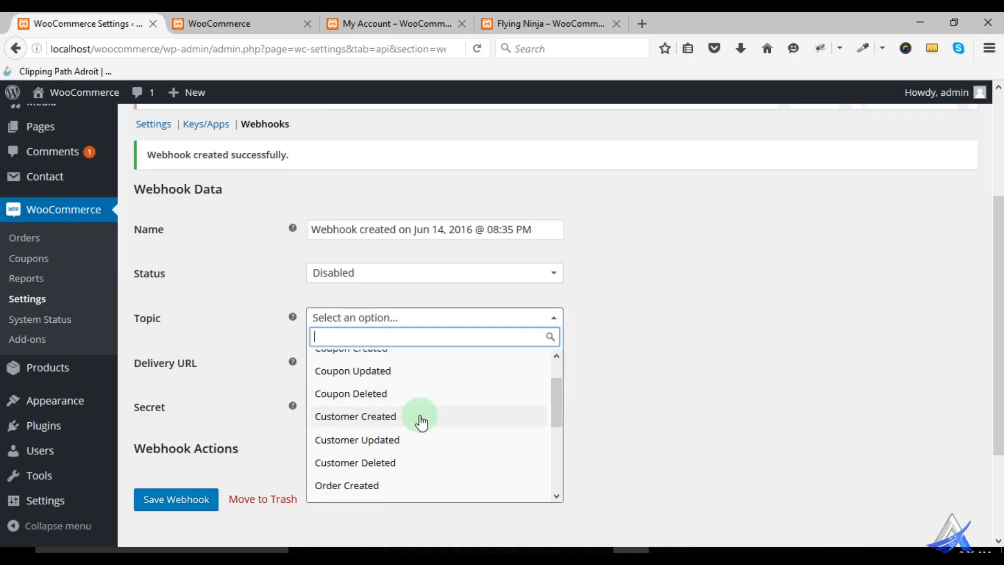
scroll(419, 421, down, 2)
click(701, 374)
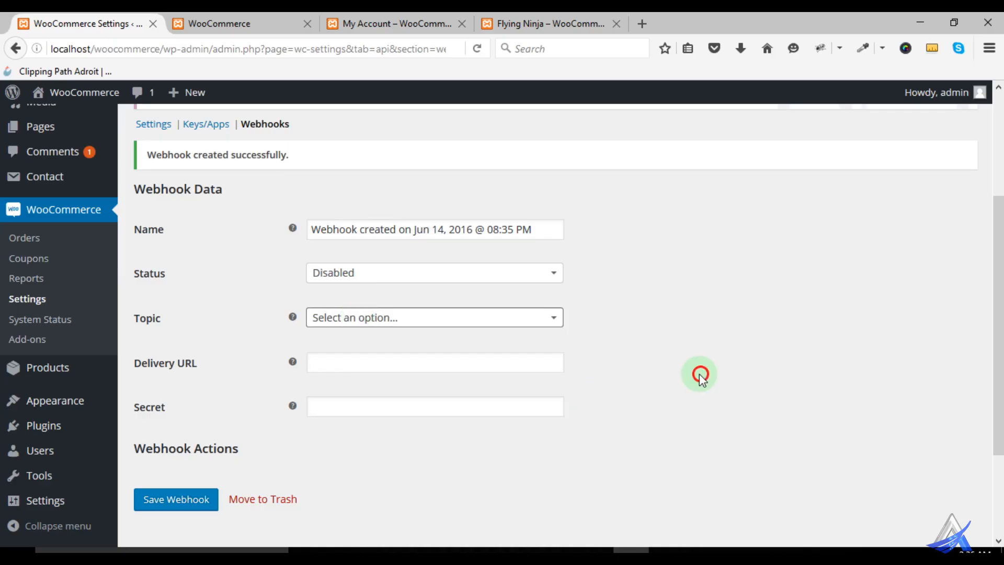
click(324, 362)
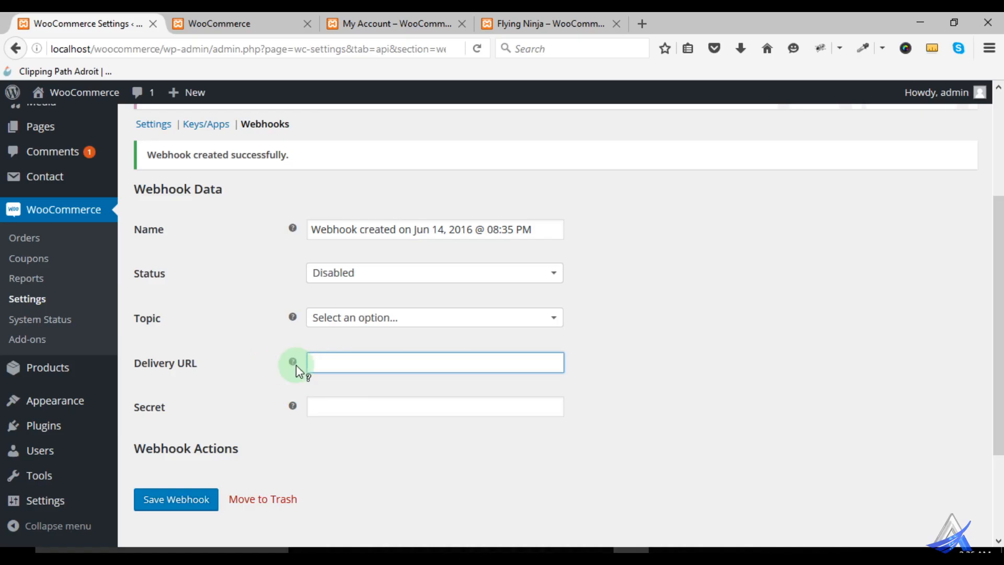
mouse_move(293, 361)
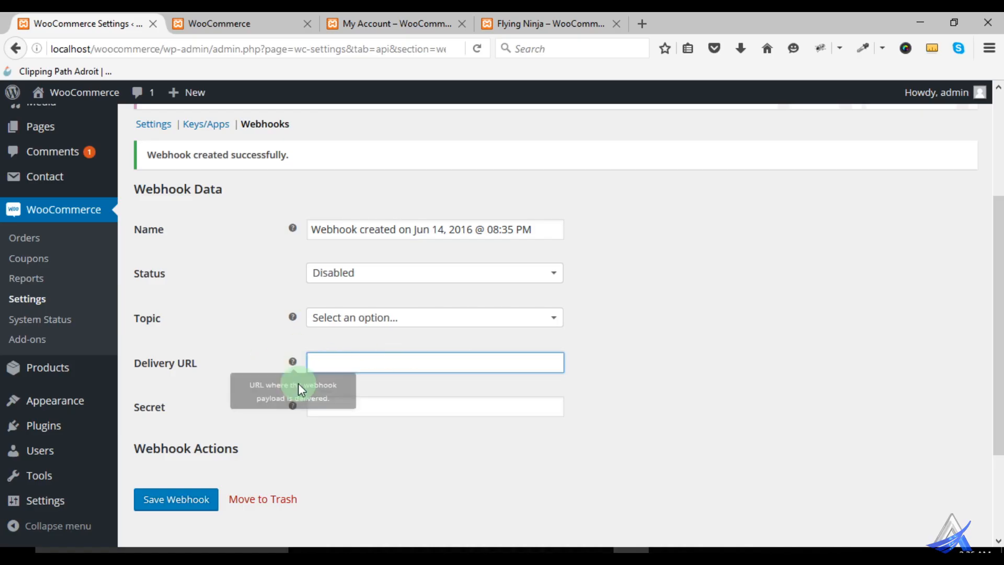
scroll(387, 491, up, 3)
scroll(349, 467, down, 4)
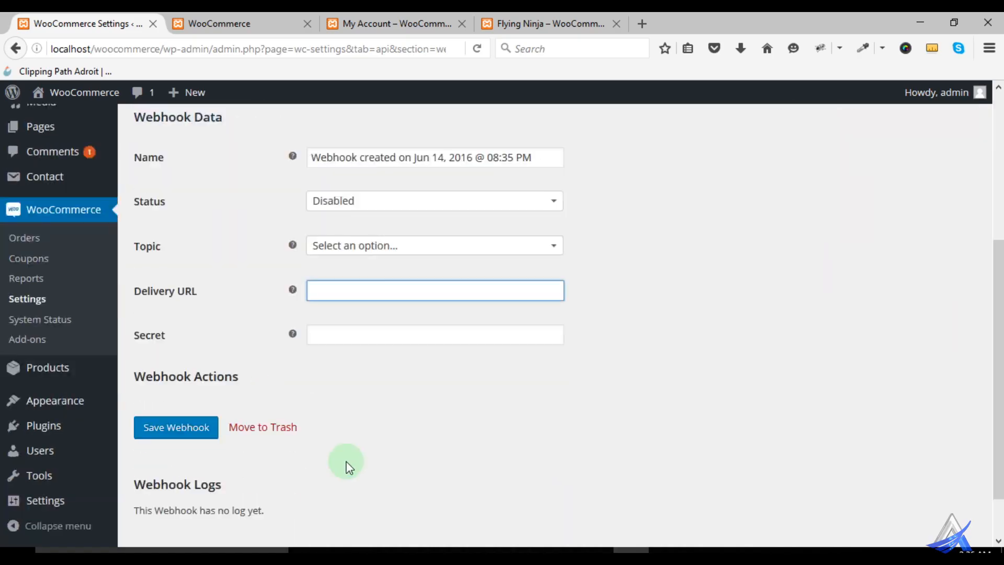
Trash the test webhook and confirm the Webhooks list shows one item in Trash
click(269, 417)
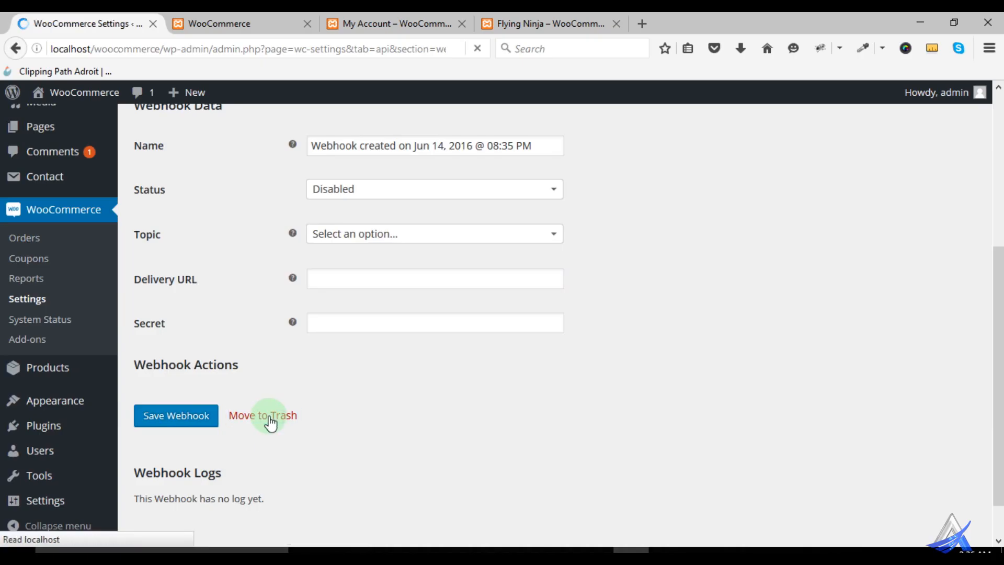
scroll(299, 382, down, 1)
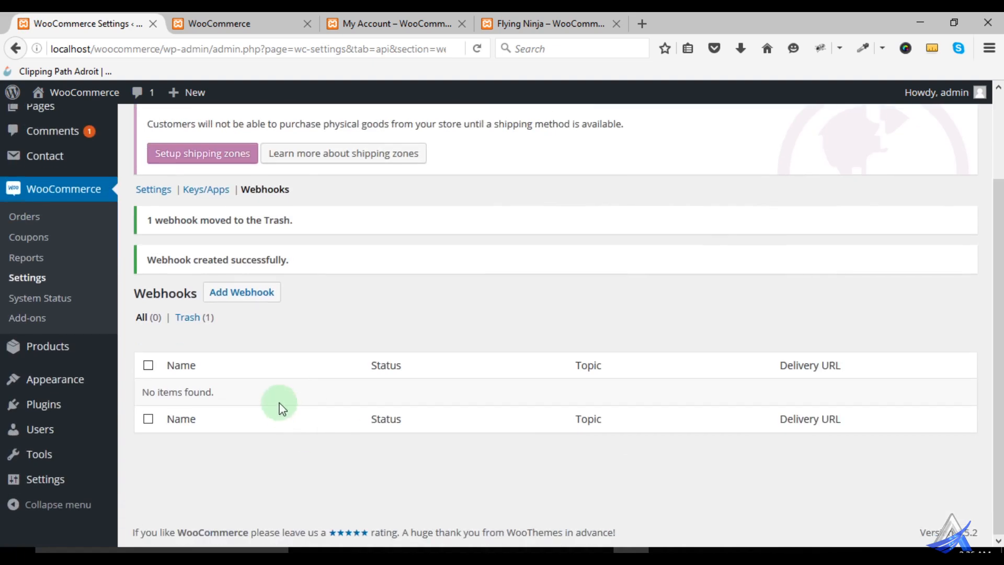
scroll(317, 366, up, 1)
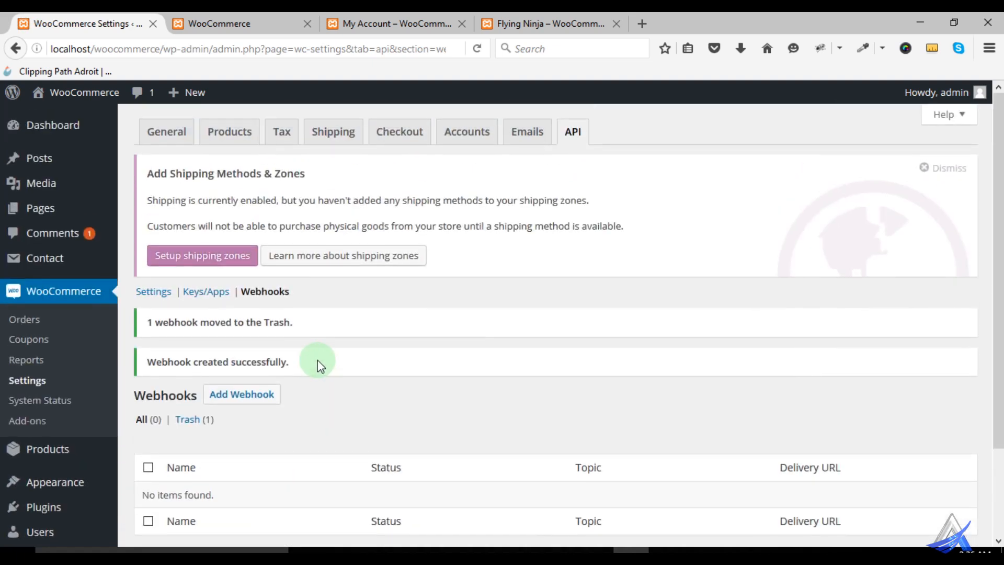